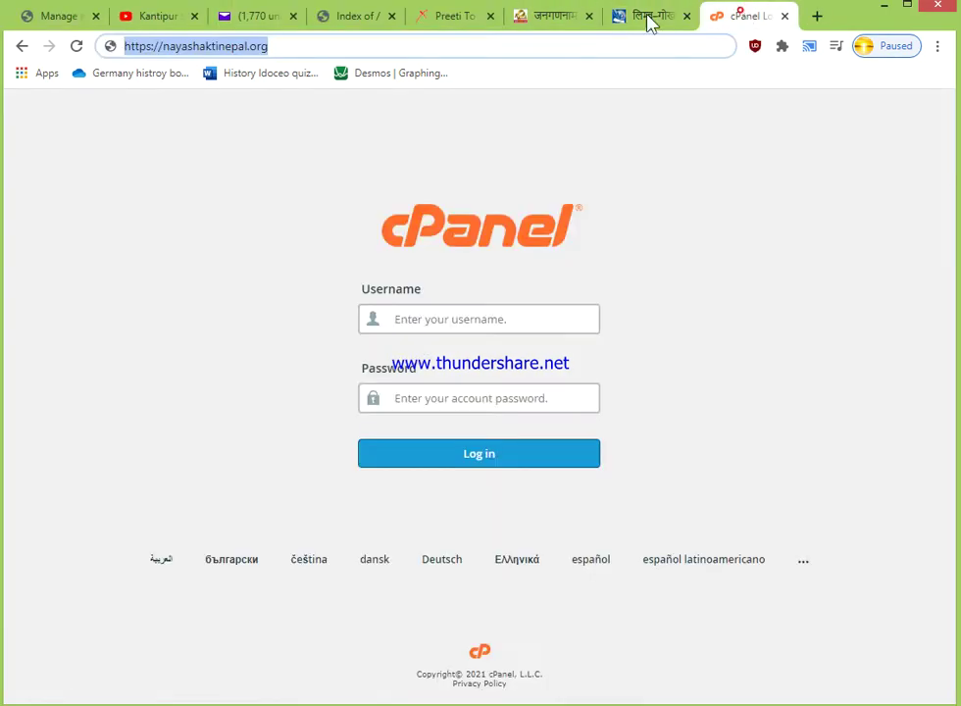
Go to the site's domain followed by /cpanel to reach the hosting login page.
text(nayashaktinepal.org)
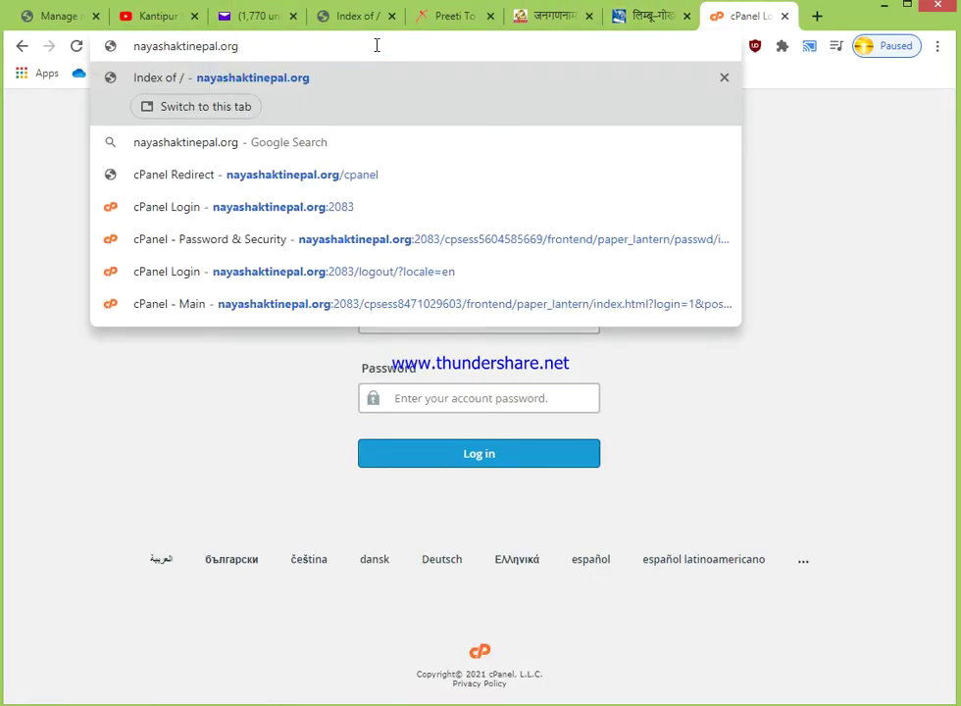
text(/)
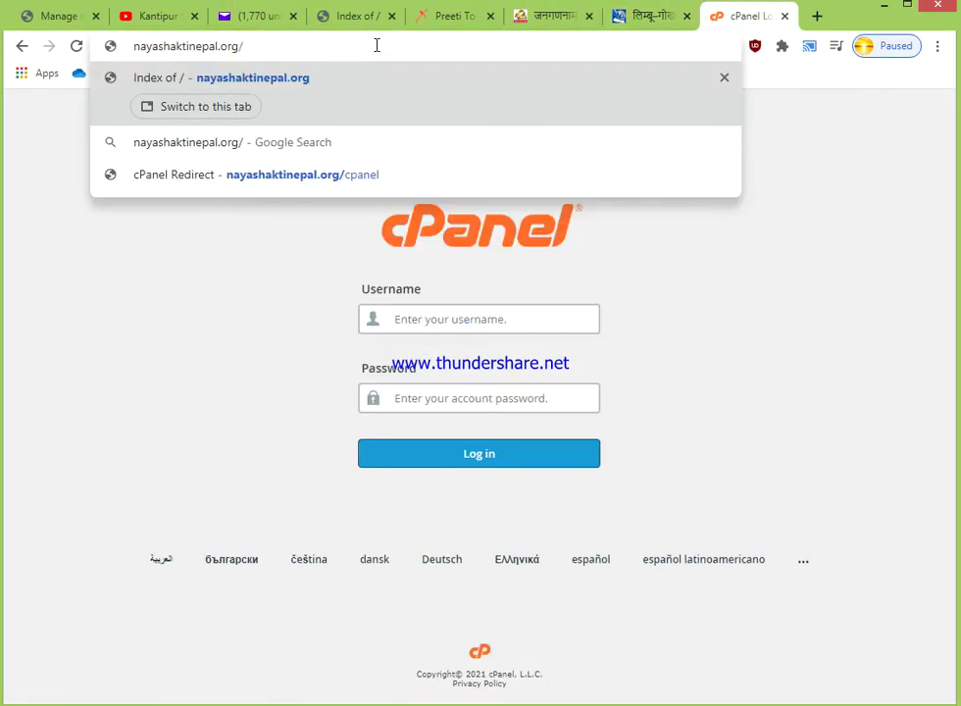
text(cpanel)
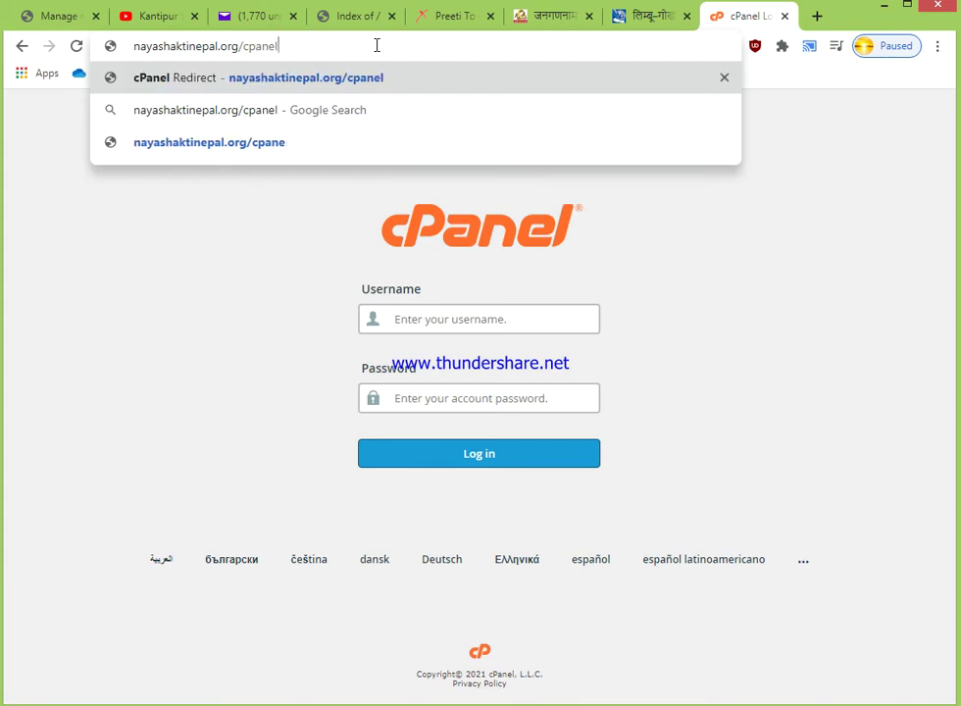
key(Return)
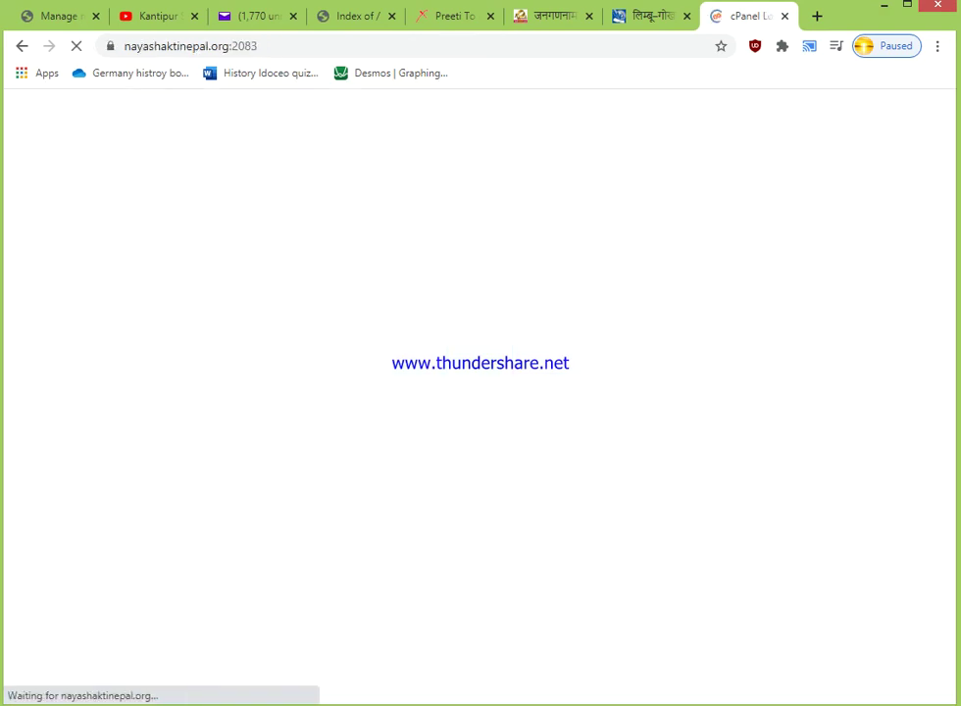
Sign in to cPanel with the username and password copied from the Notepad notes.
key(alt+Tab)
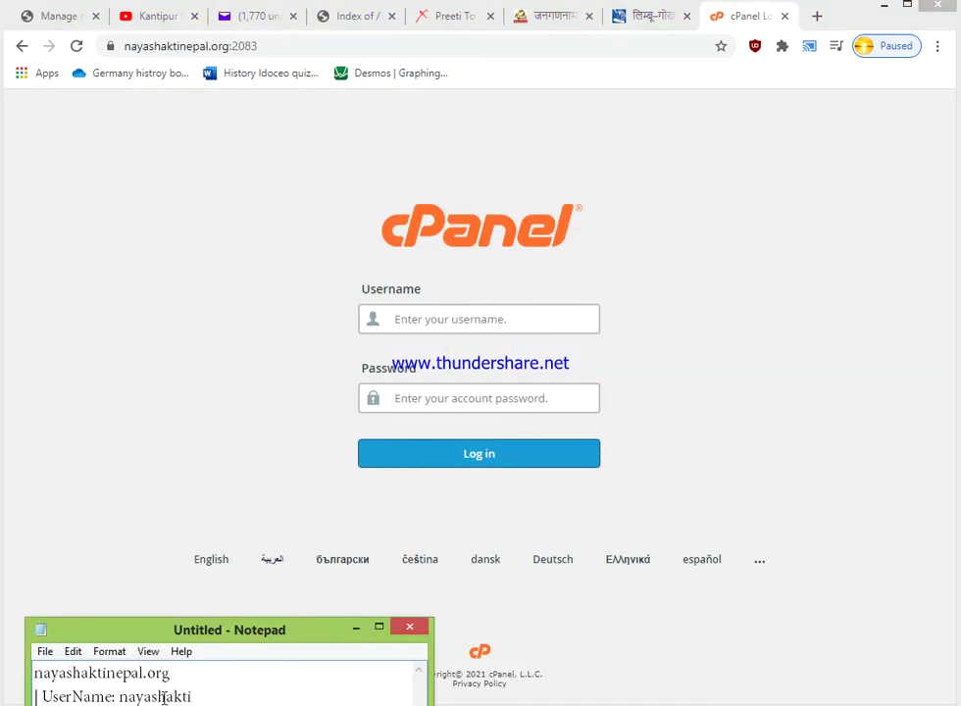
drag(121, 697, 196, 697)
key(ctrl+c)
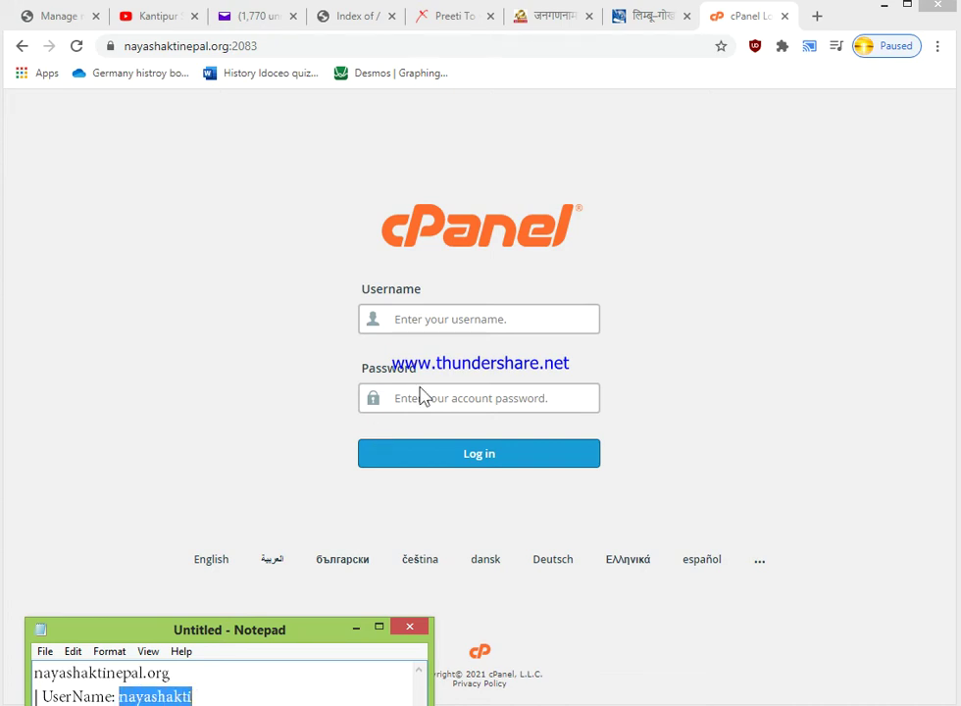
click(399, 319)
key(ctrl+v)
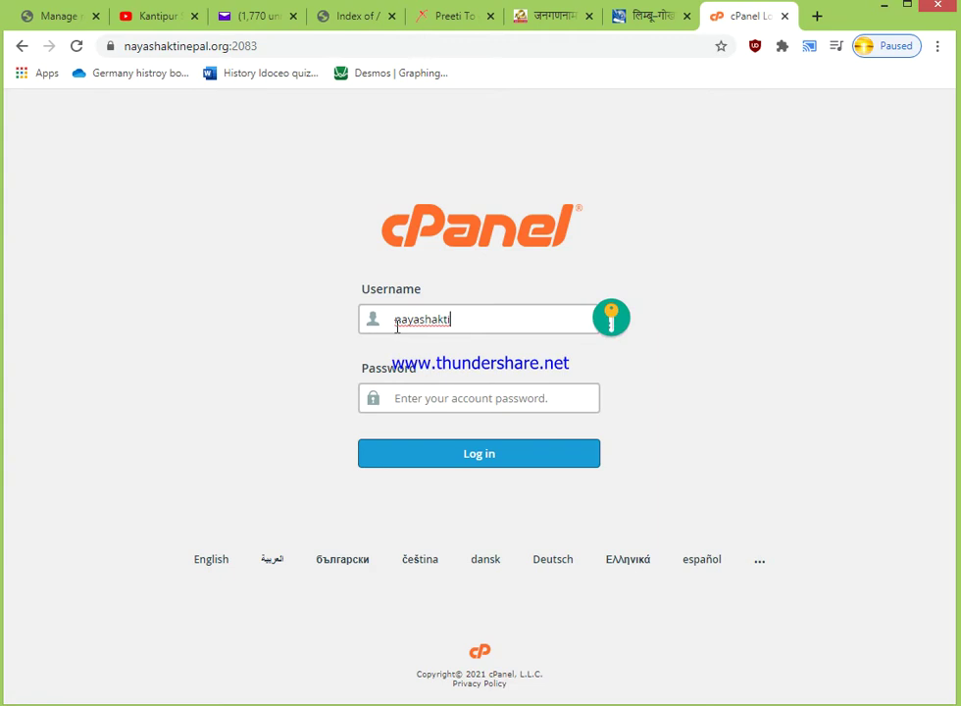
key(alt+Tab)
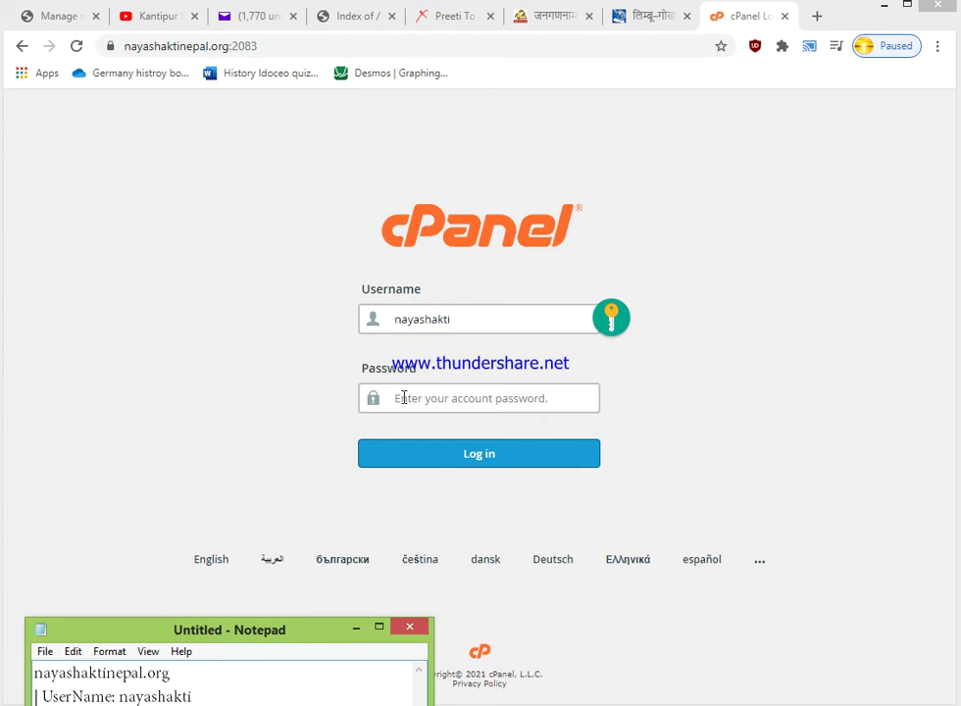
click(401, 398)
key(ctrl+v)
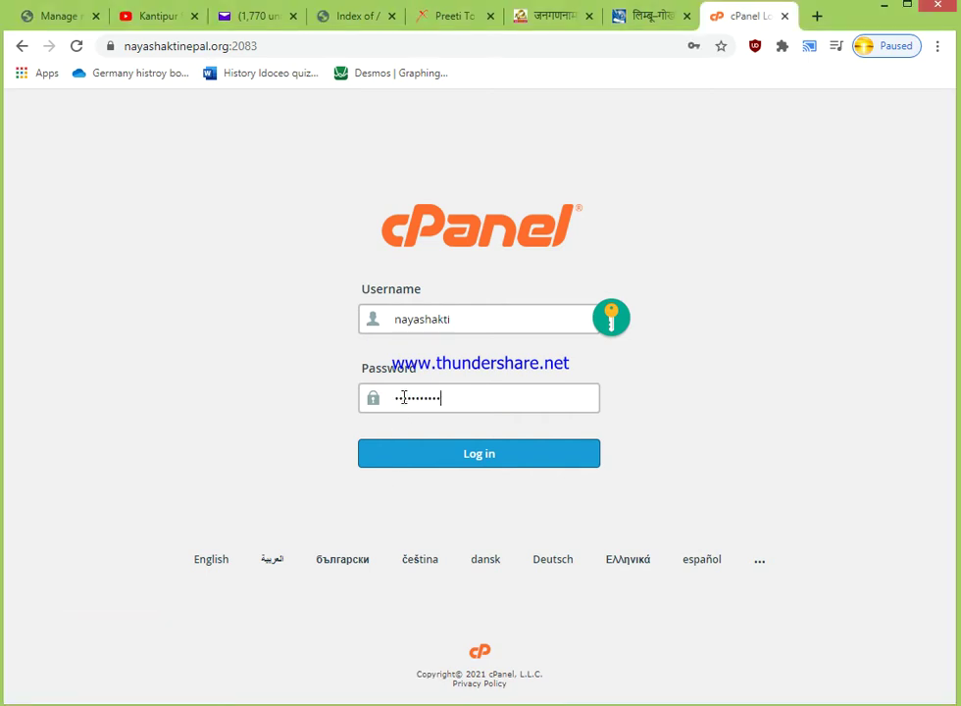
click(487, 463)
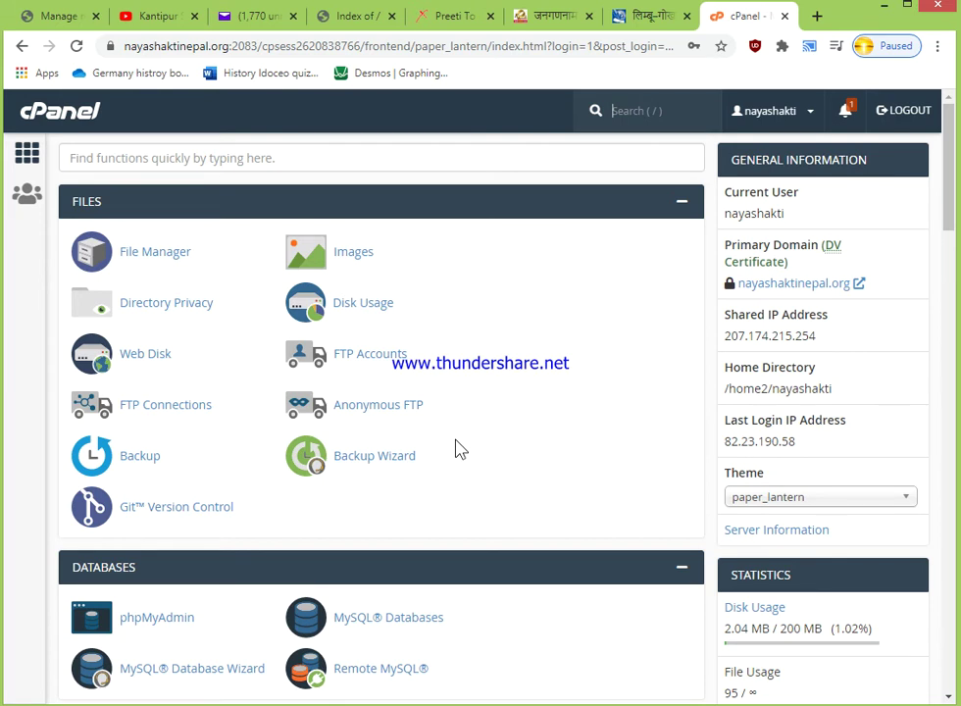
Scroll down to the Software section and launch Softaculous Apps Installer.
scroll(460, 448, down, 1)
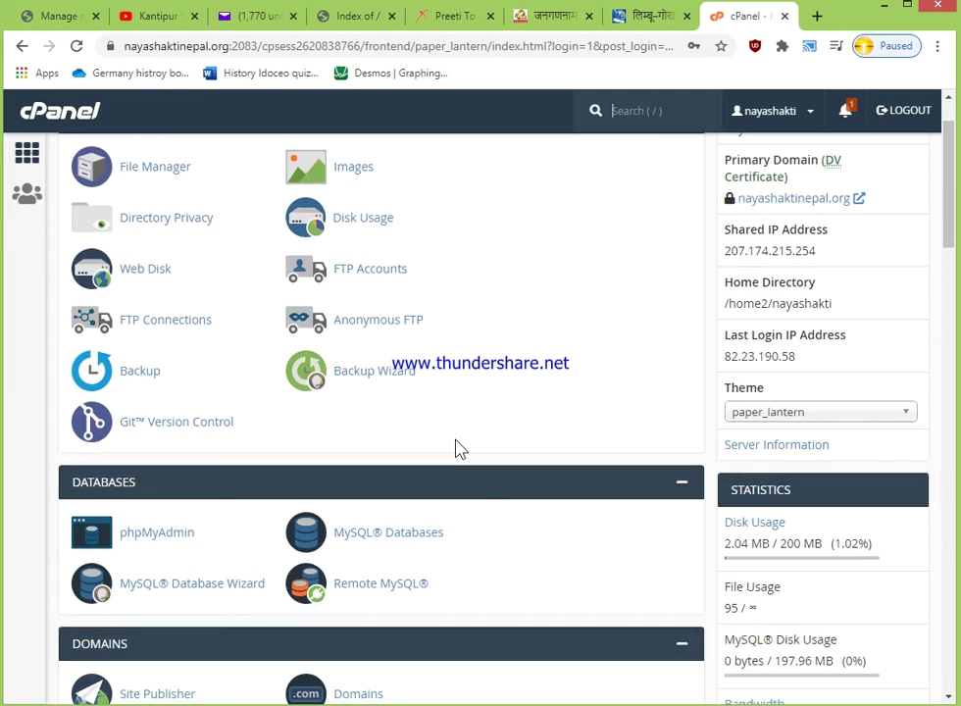
scroll(461, 448, up, 1)
scroll(457, 448, down, 4)
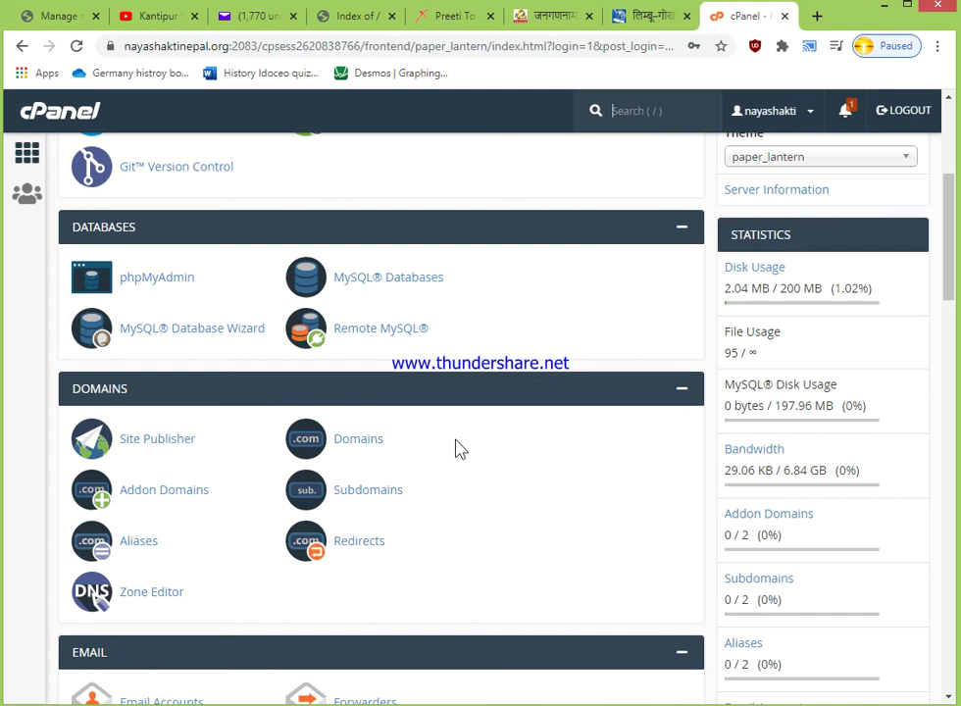
scroll(460, 448, down, 5)
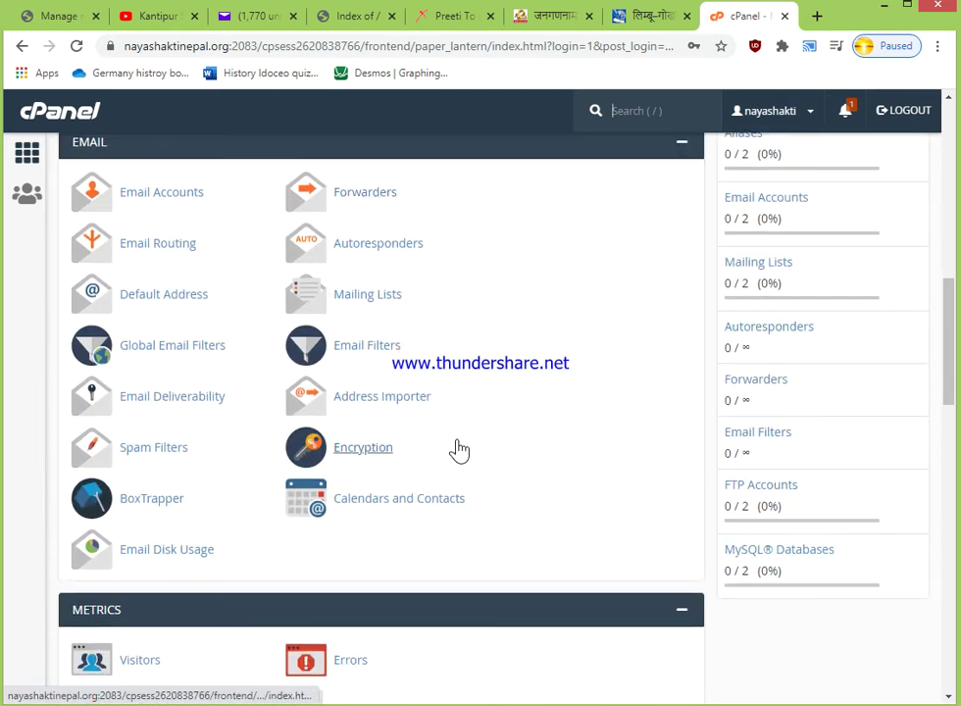
scroll(460, 449, down, 4)
scroll(460, 449, down, 6)
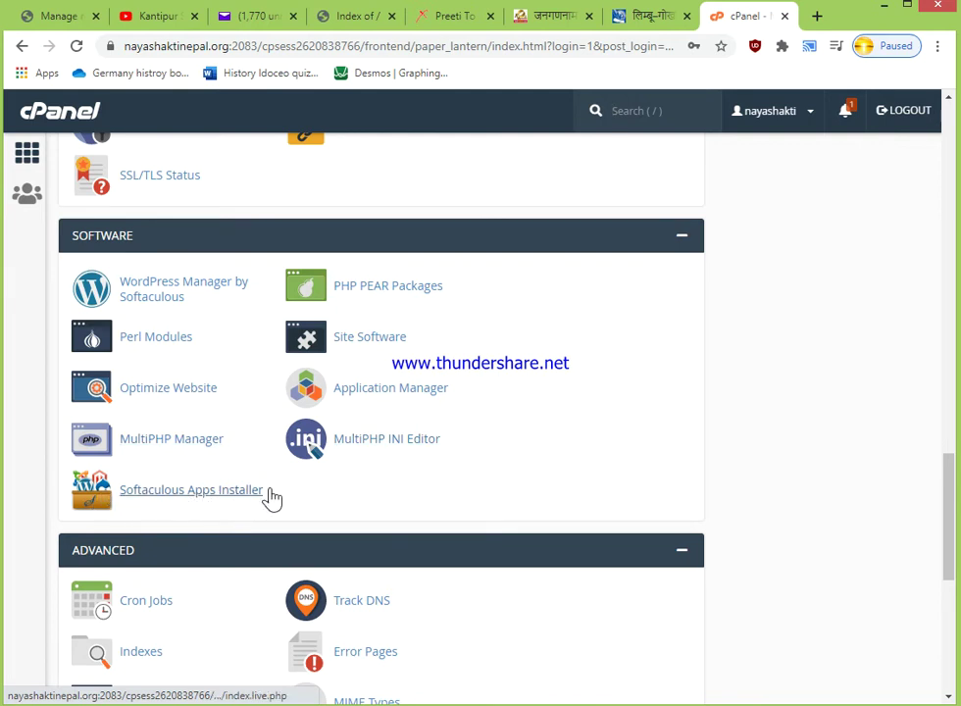
drag(290, 499, 230, 514)
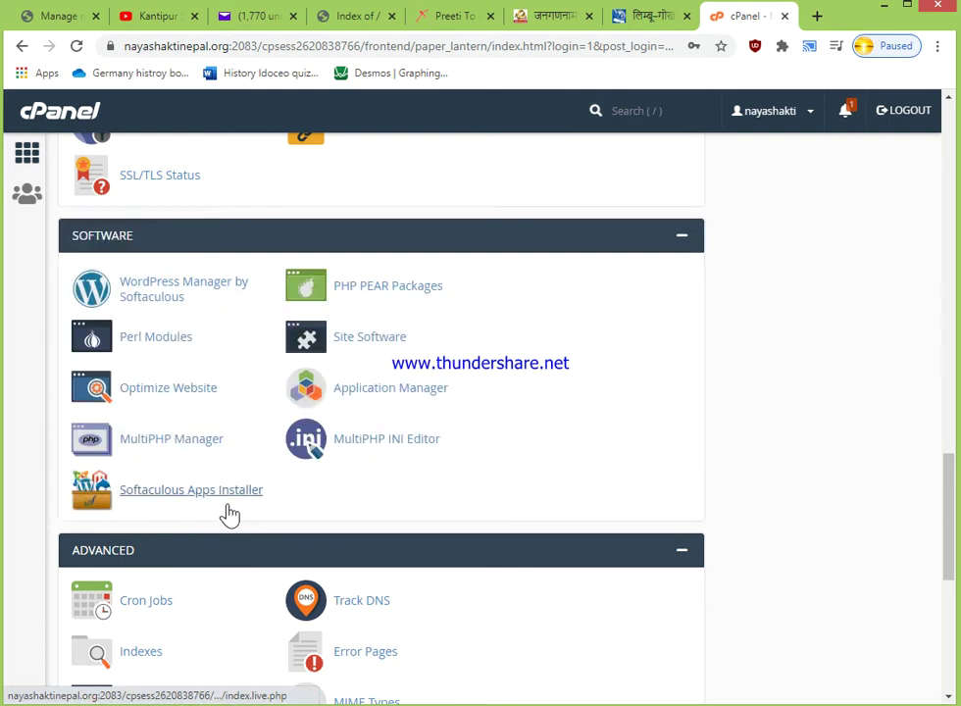
click(157, 493)
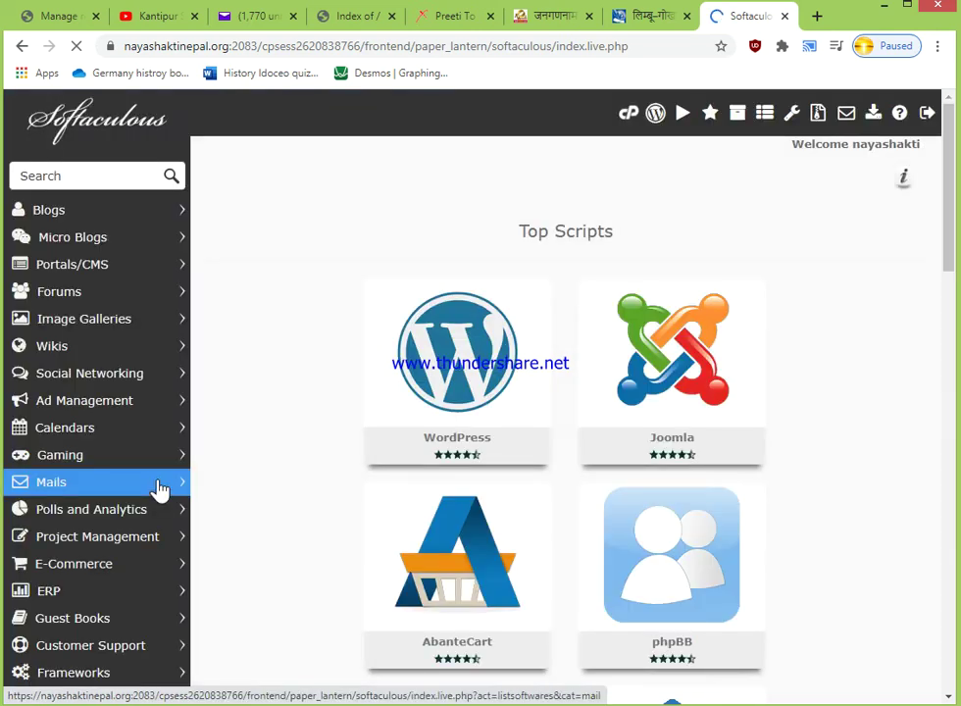
Choose Install on the WordPress tile under Top Scripts.
mouse_move(490, 405)
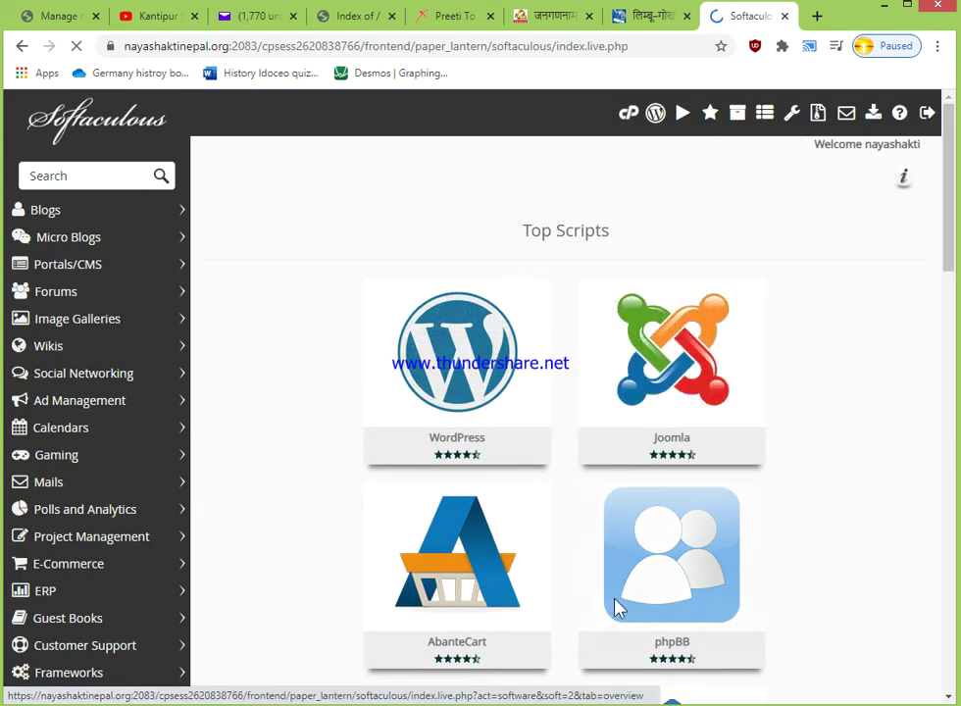
mouse_move(458, 405)
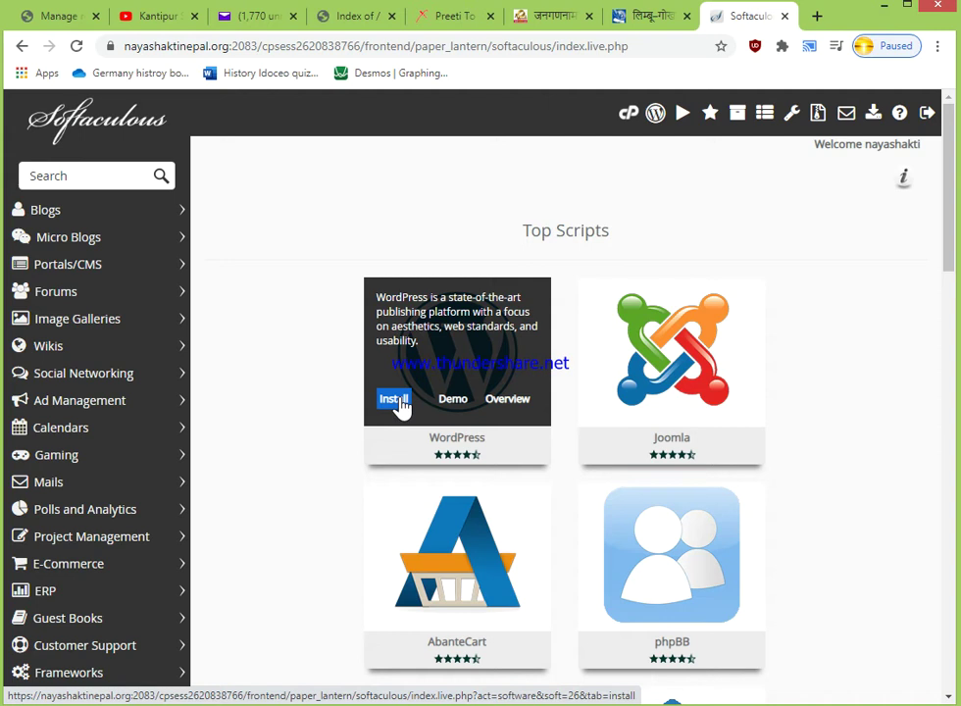
click(397, 402)
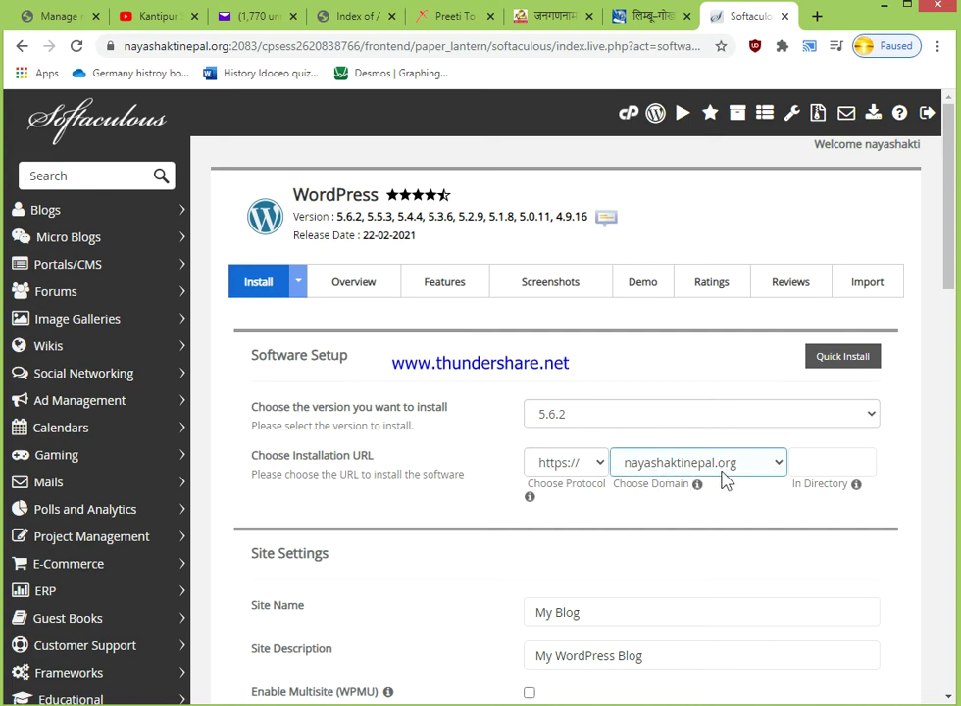
Replace the default admin username with the owner's chosen username.
scroll(735, 522, down, 5)
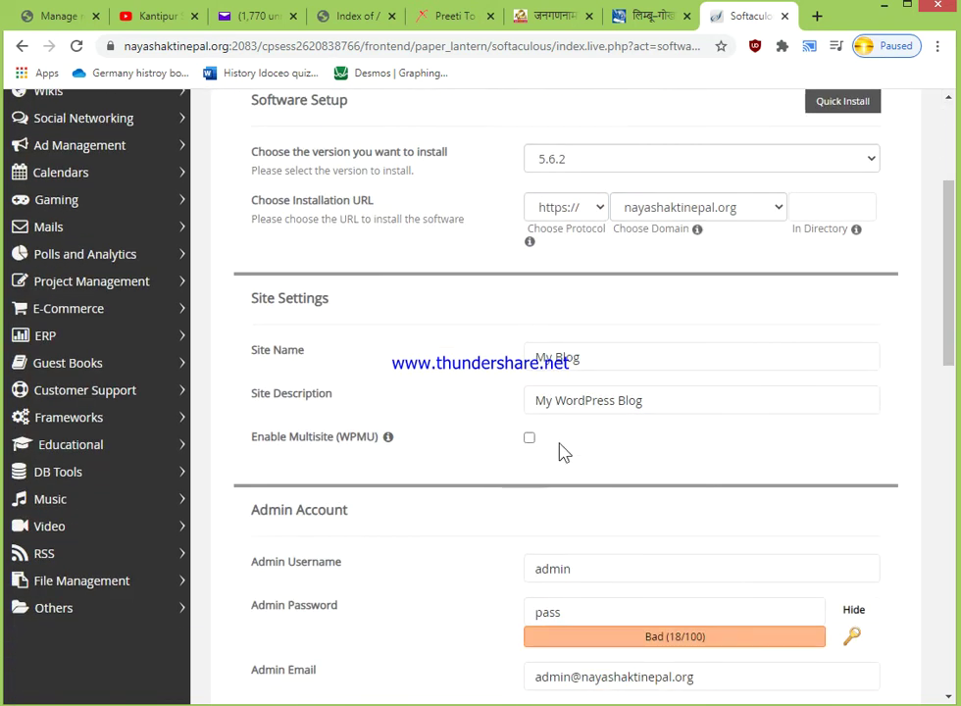
click(563, 354)
scroll(590, 551, down, 2)
click(596, 399)
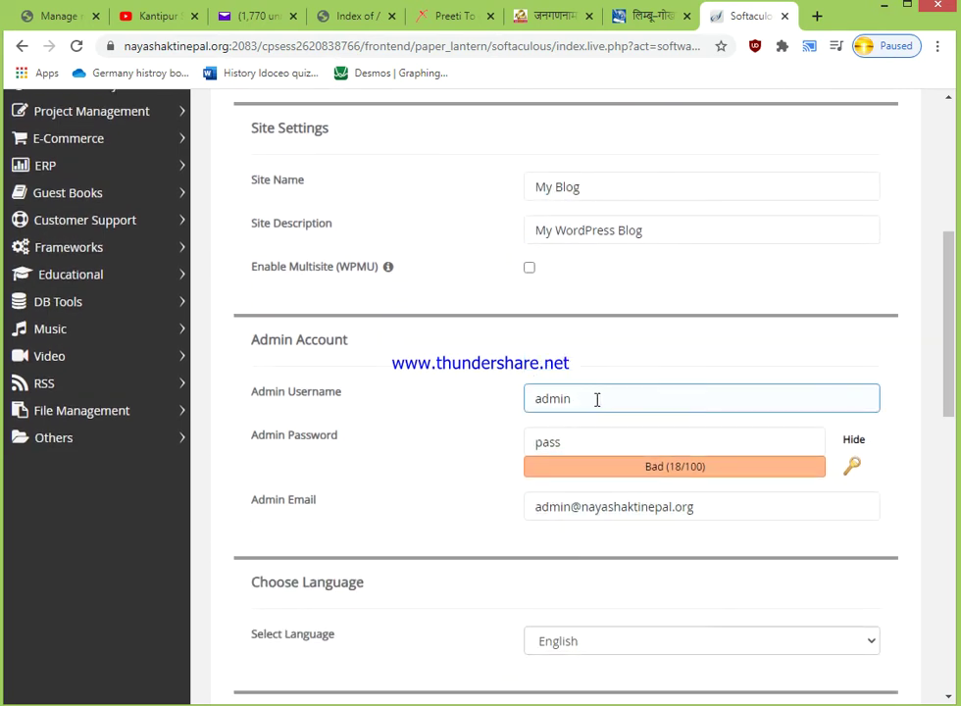
double_click(596, 399)
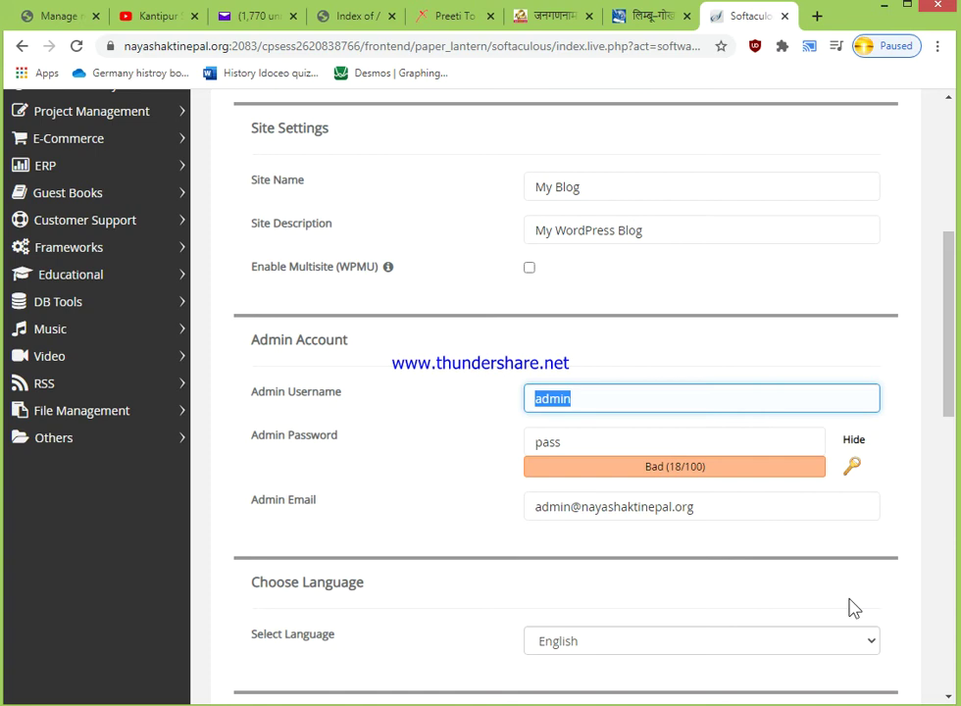
text(Biswas)
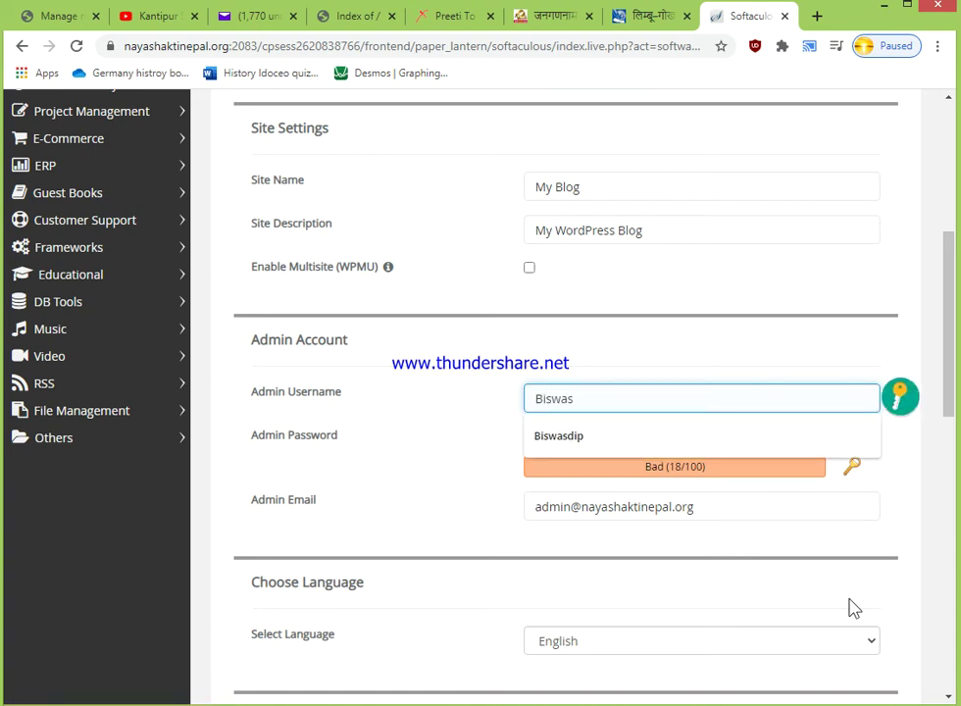
Enter the owner's admin password and replace the default admin e-mail with the owner's address.
key(Tab)
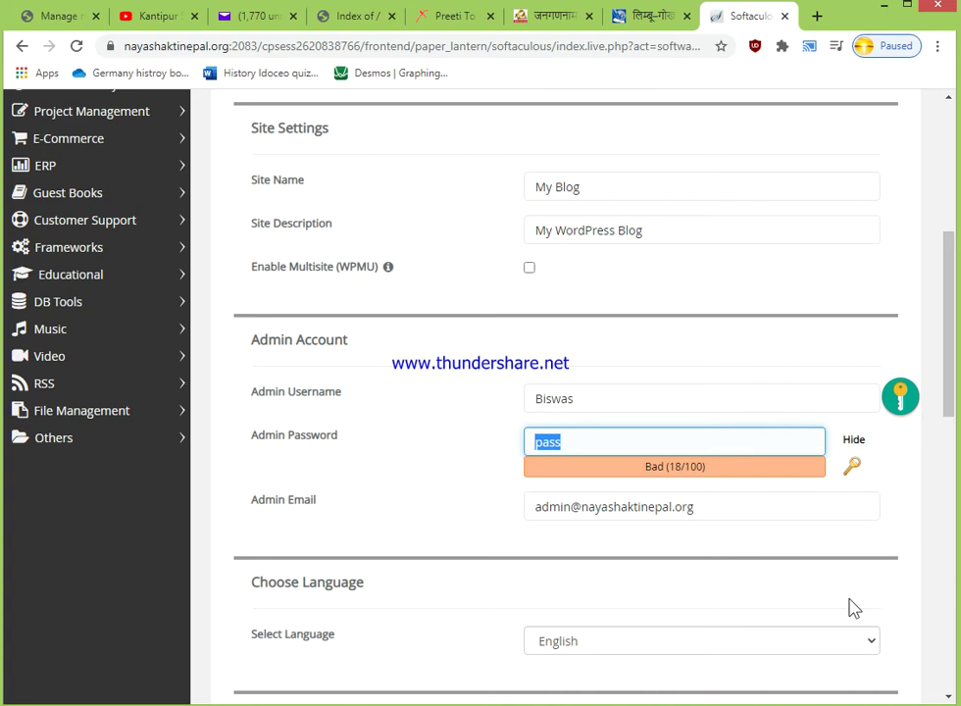
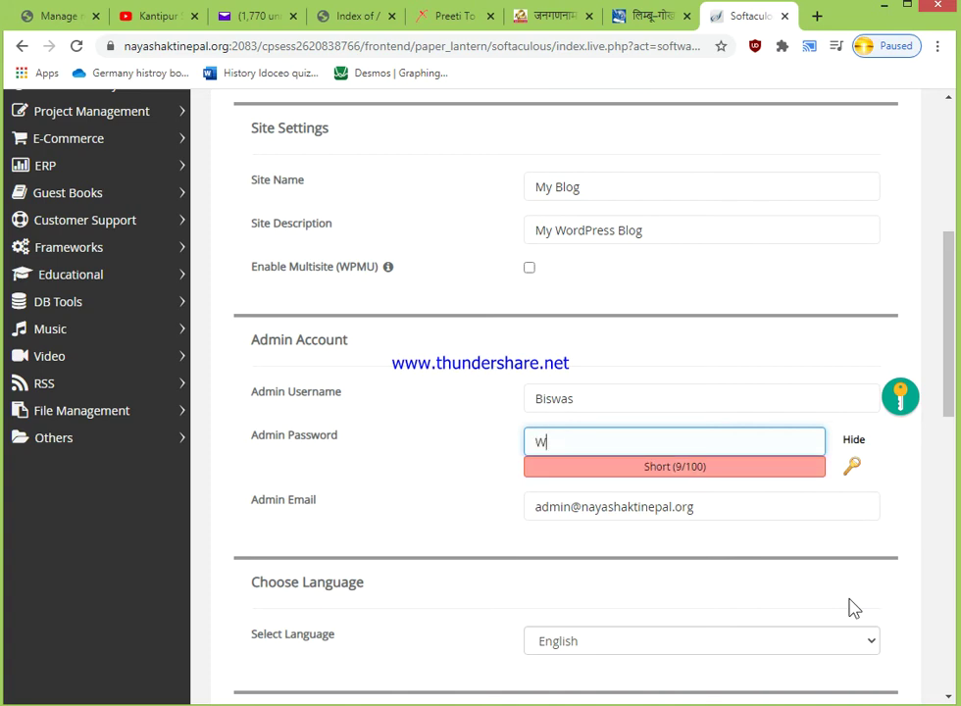
key(BackSpace)
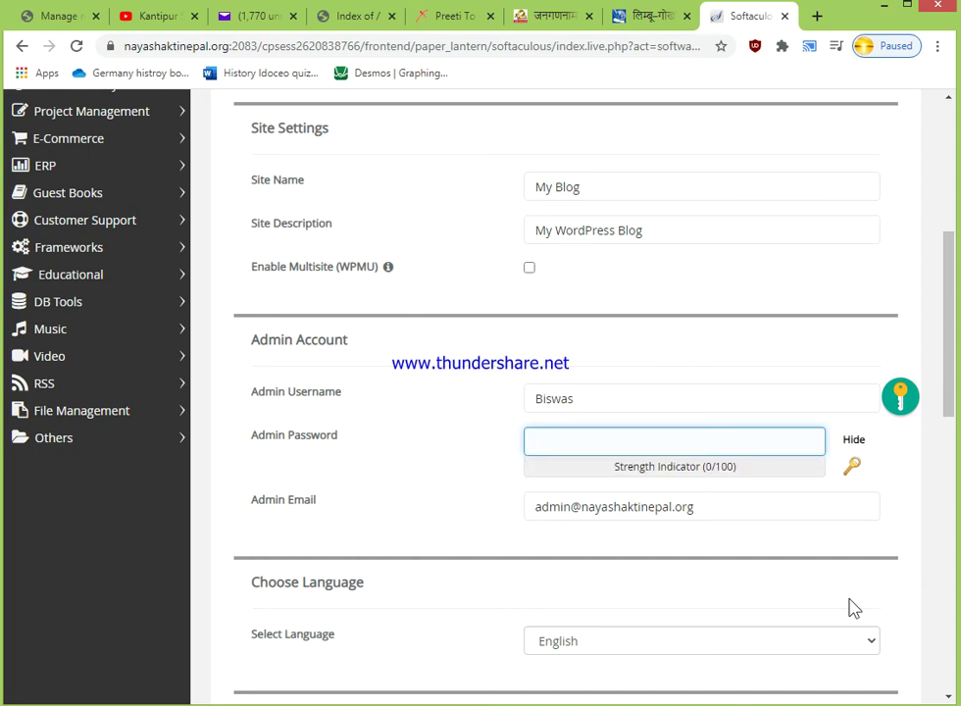
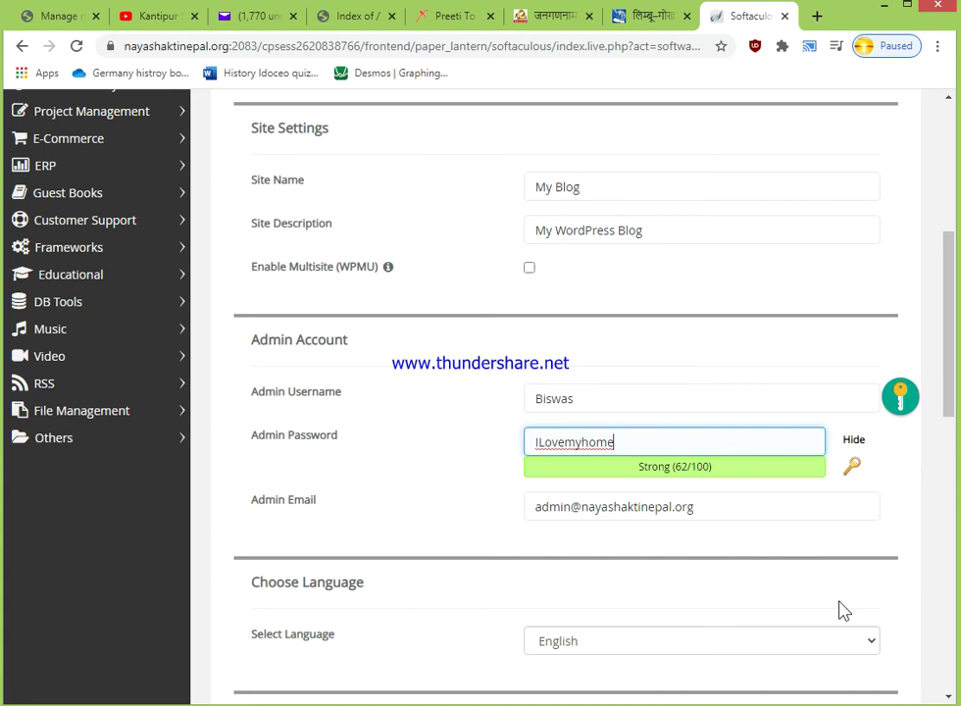
drag(712, 507, 515, 515)
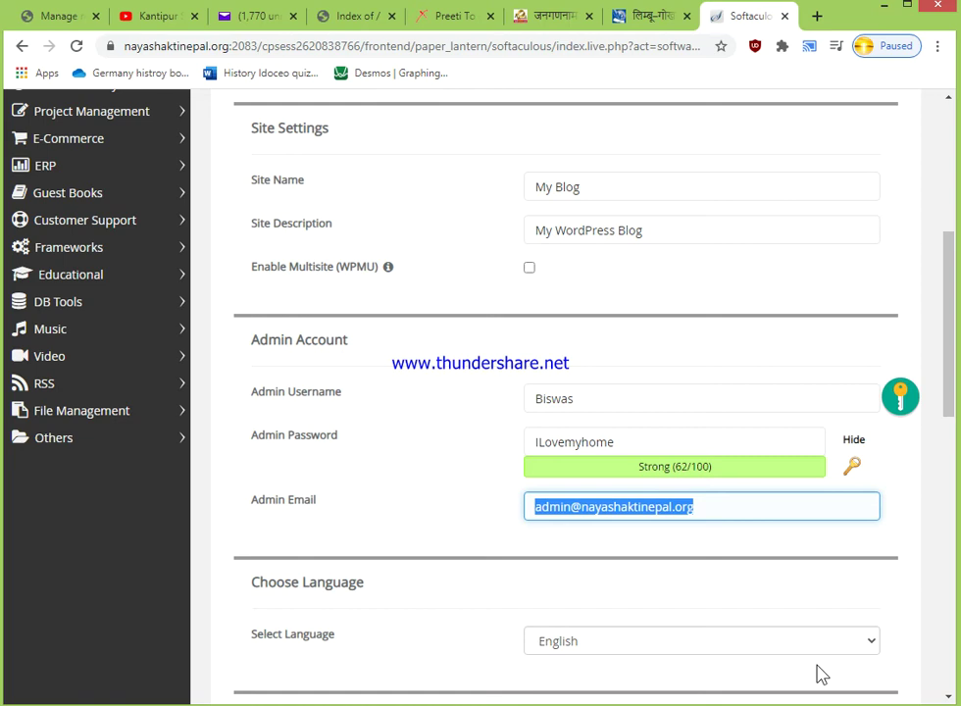
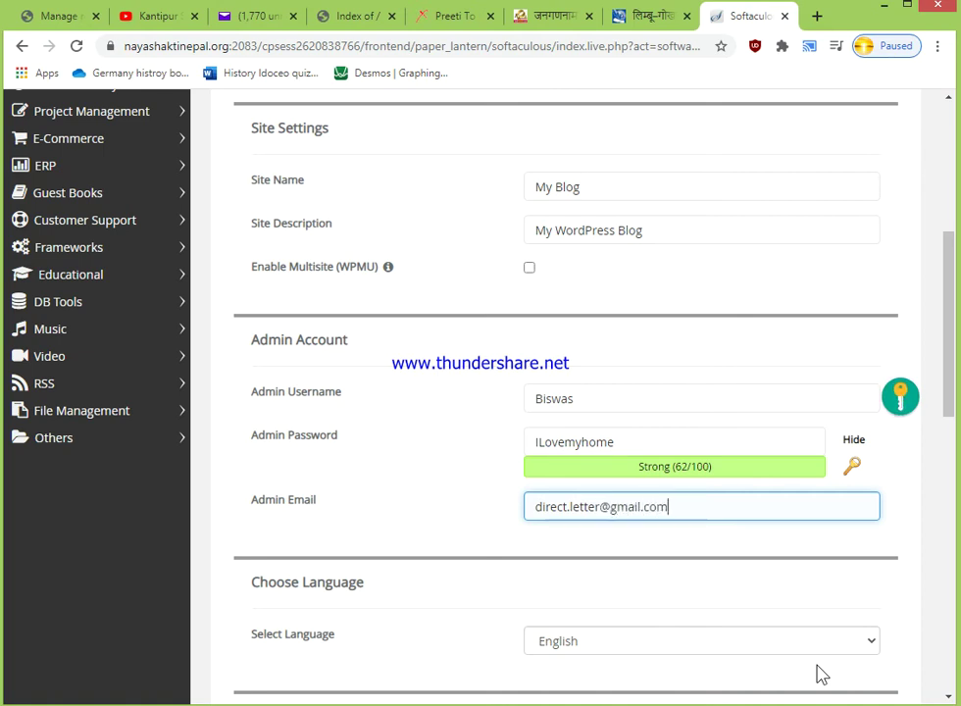
Tick the Classic Editor plugin option in the WordPress install form.
scroll(764, 579, down, 4)
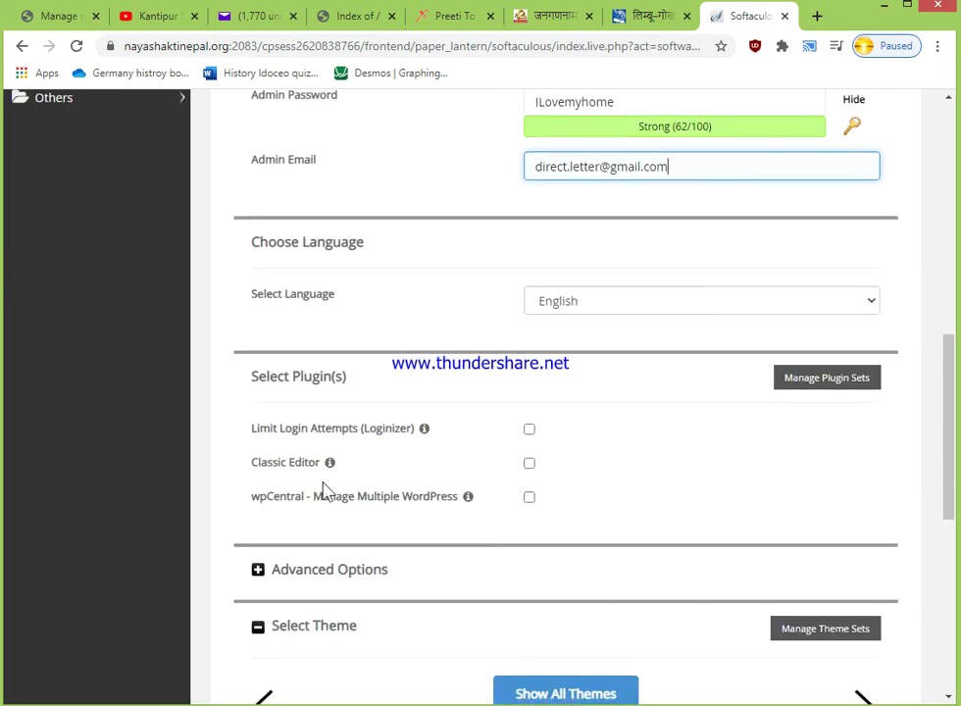
click(529, 464)
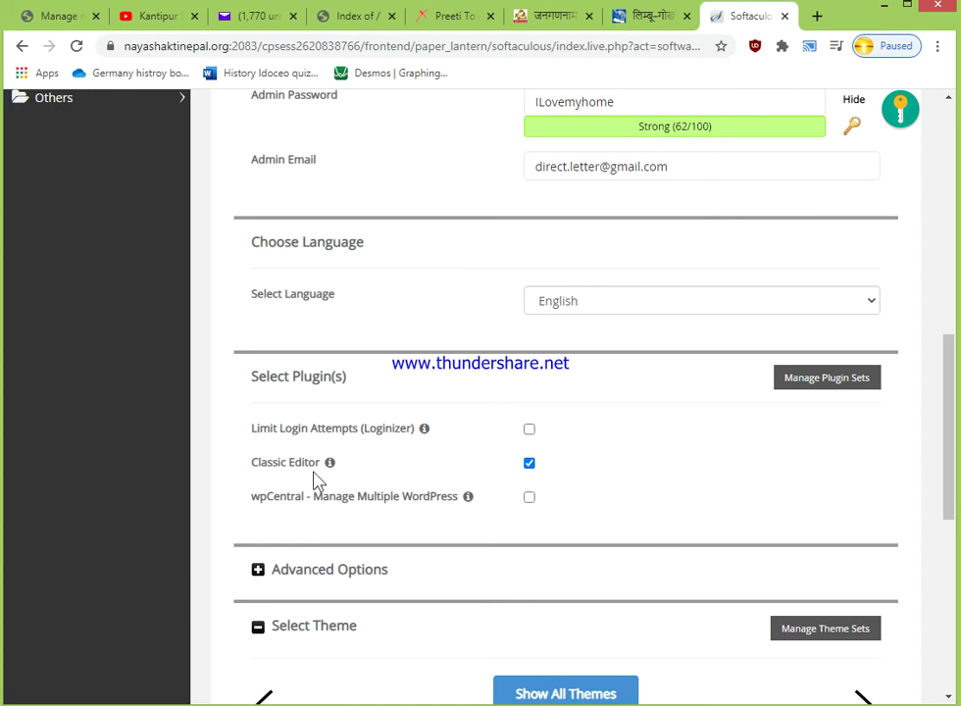
scroll(691, 537, down, 3)
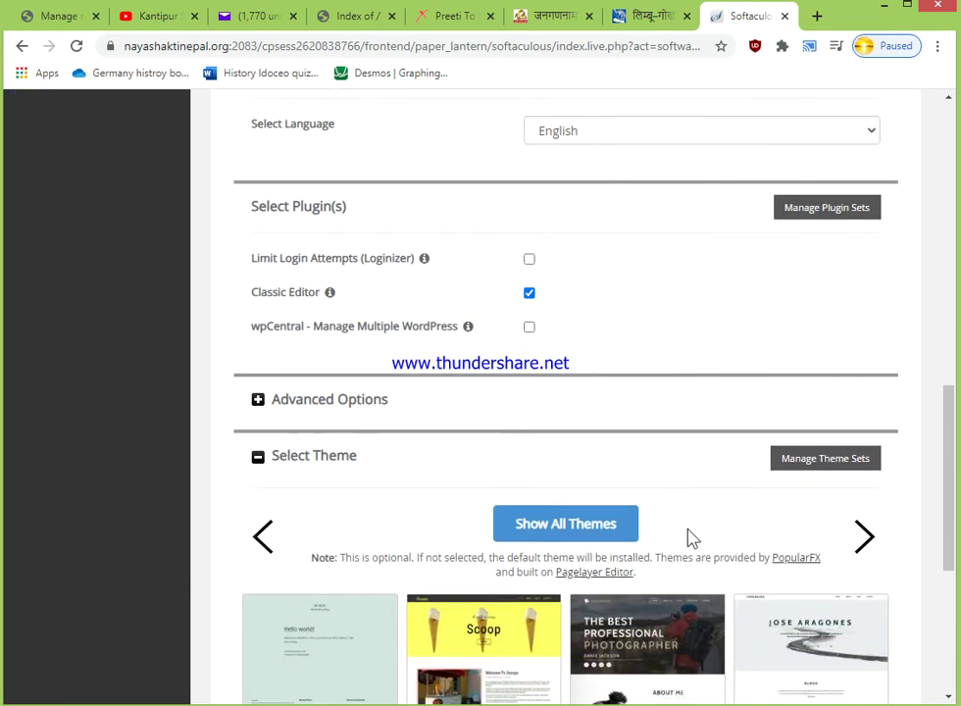
scroll(688, 533, down, 7)
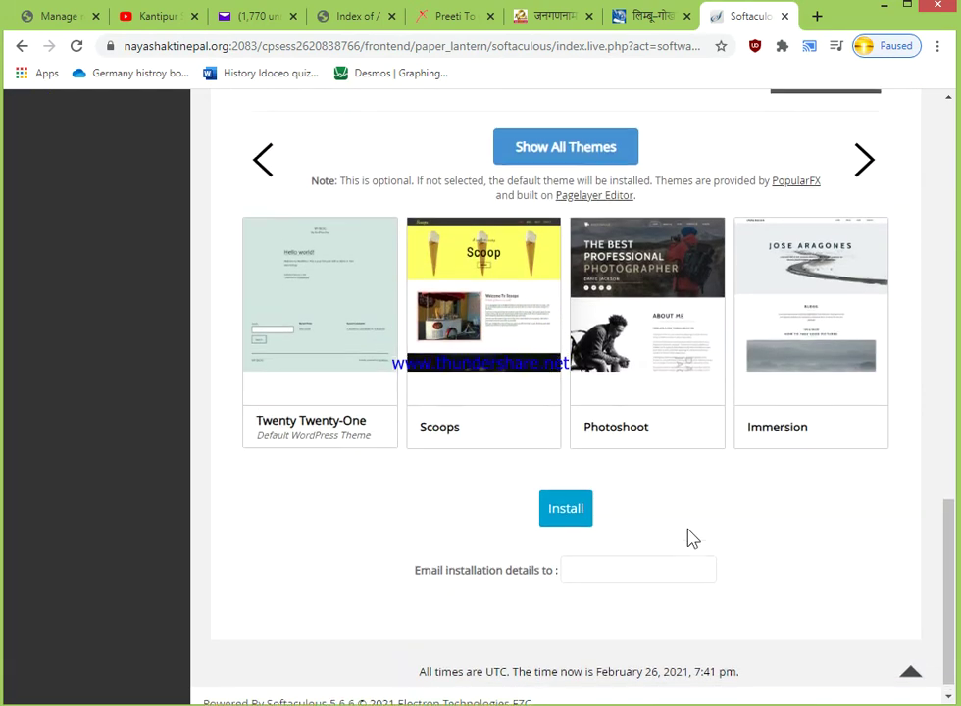
Fill 'Email installation details to' with the owner's e-mail address.
scroll(689, 533, up, 8)
scroll(691, 537, up, 9)
scroll(692, 537, down, 8)
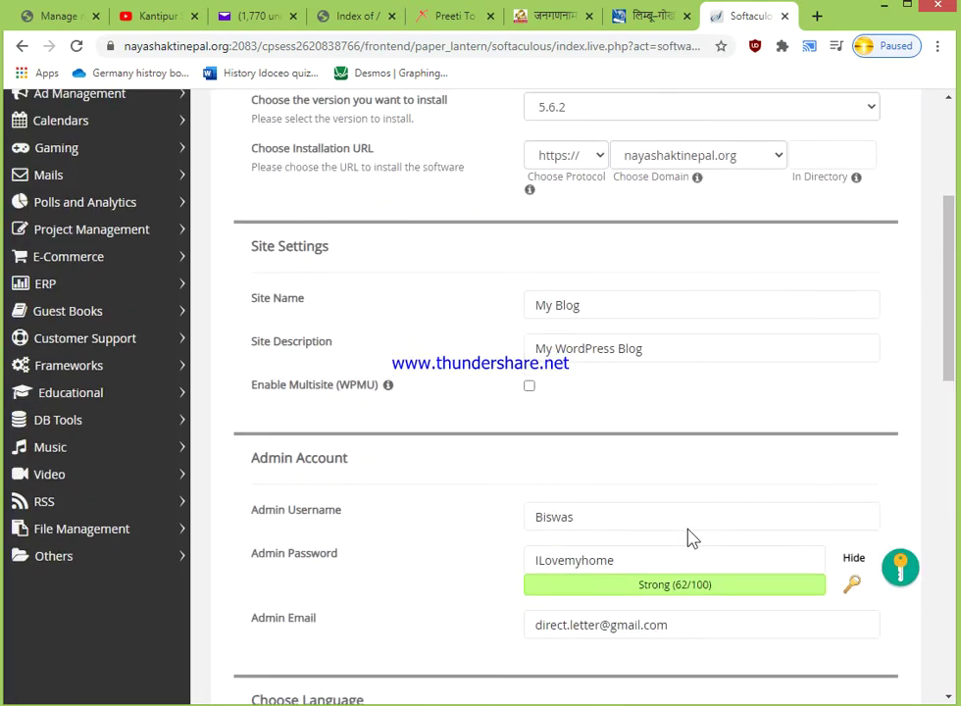
scroll(692, 538, down, 8)
click(579, 553)
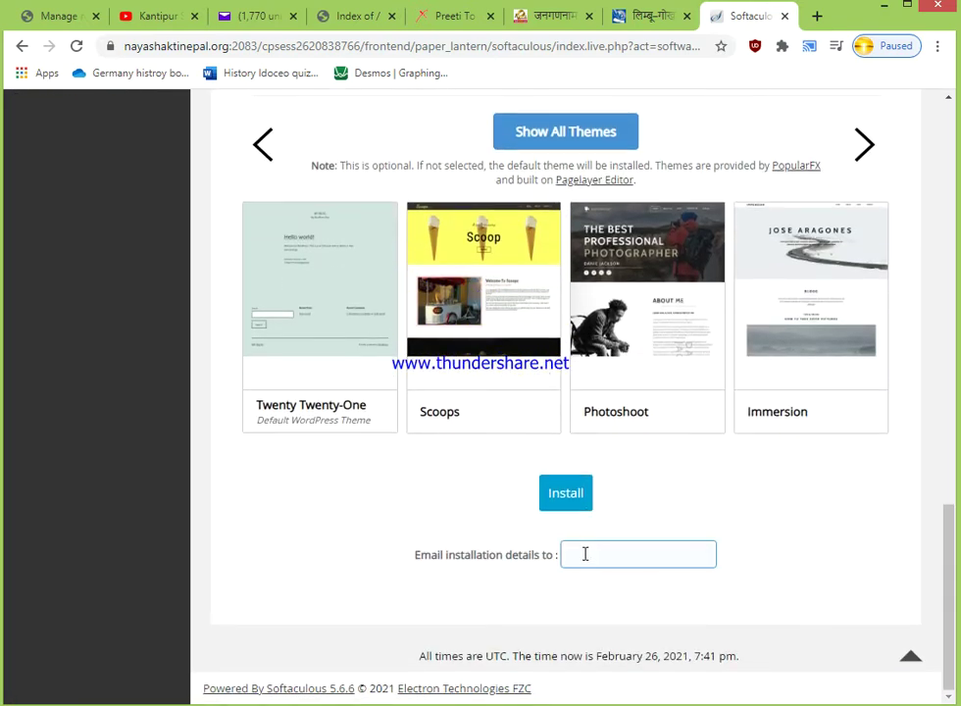
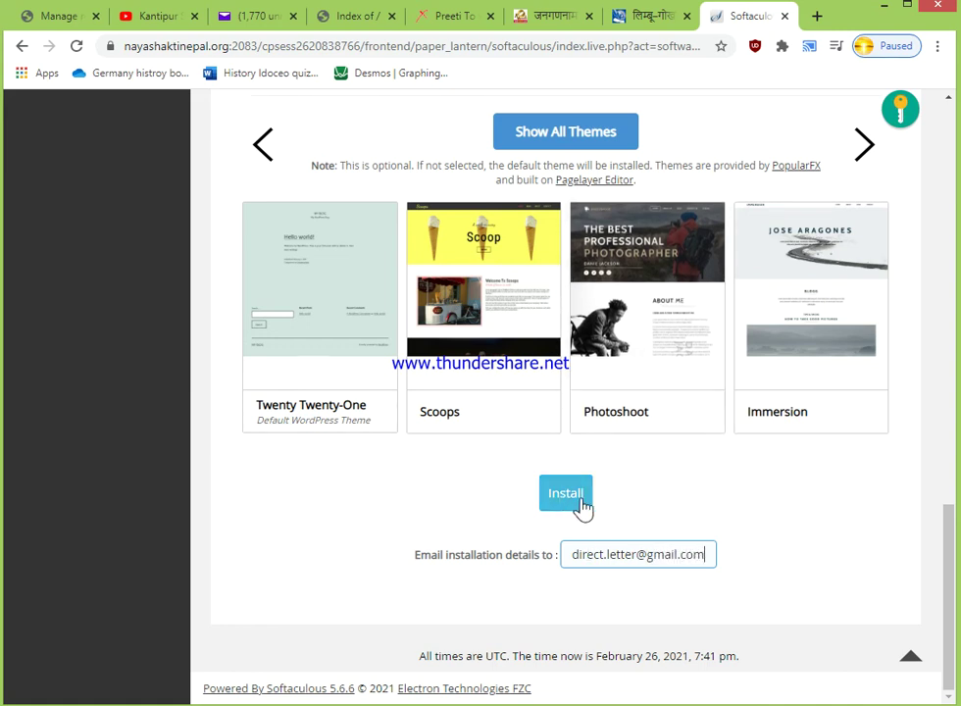
scroll(713, 529, up, 20)
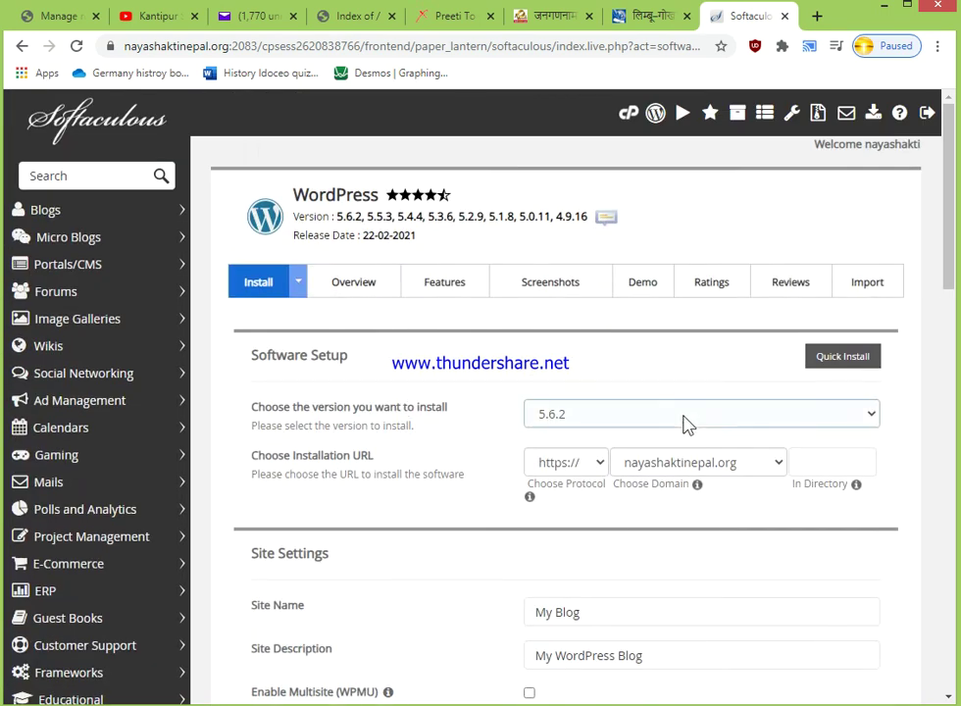
scroll(731, 537, down, 3)
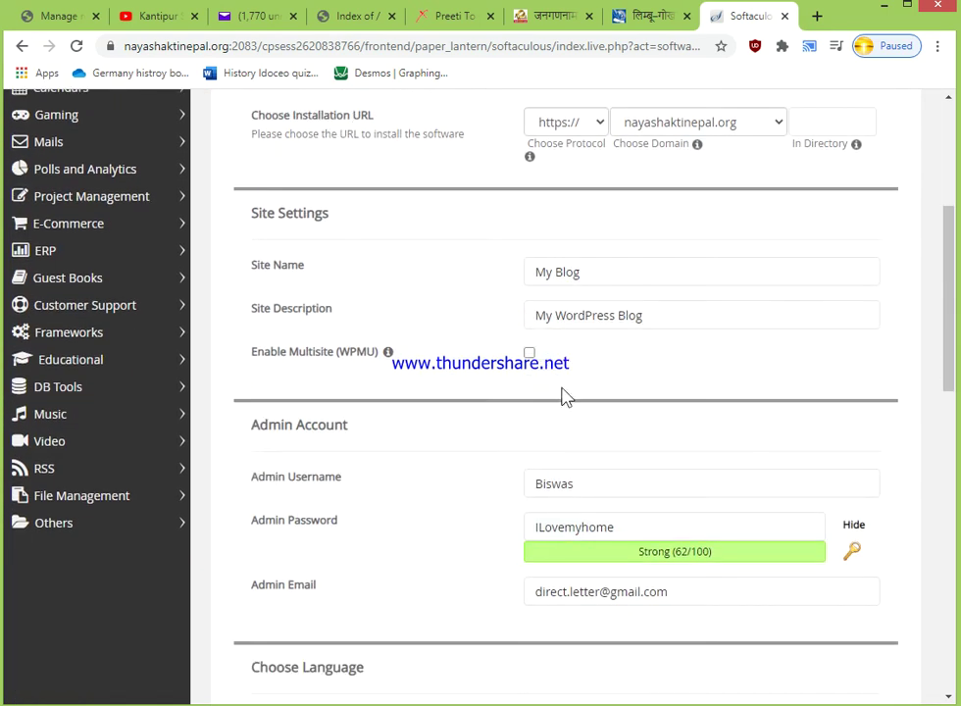
click(743, 517)
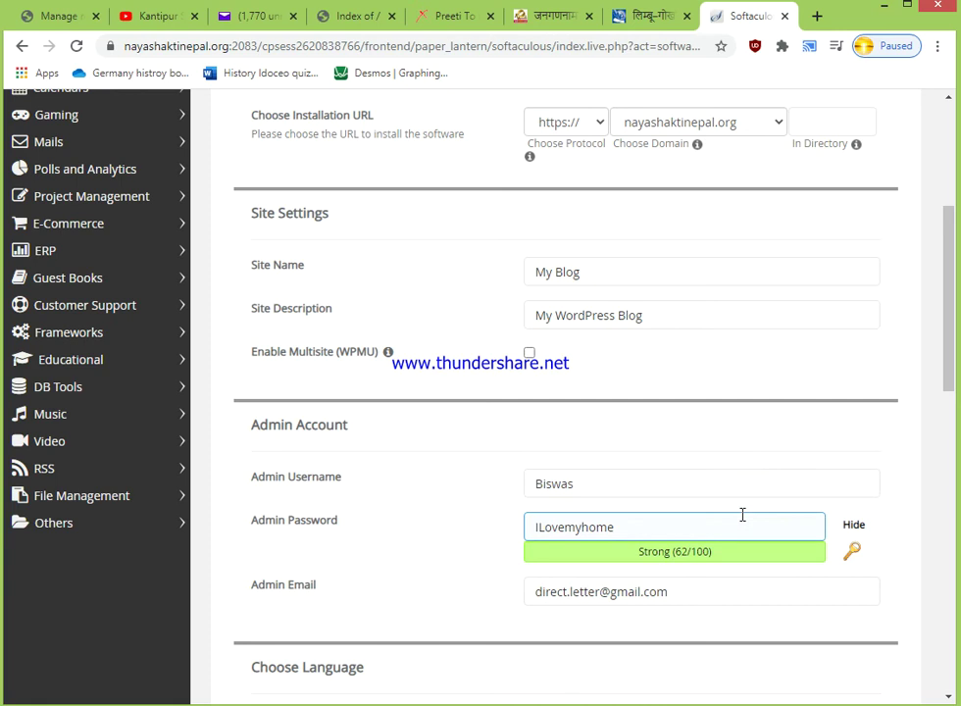
scroll(743, 515, down, 2)
click(583, 320)
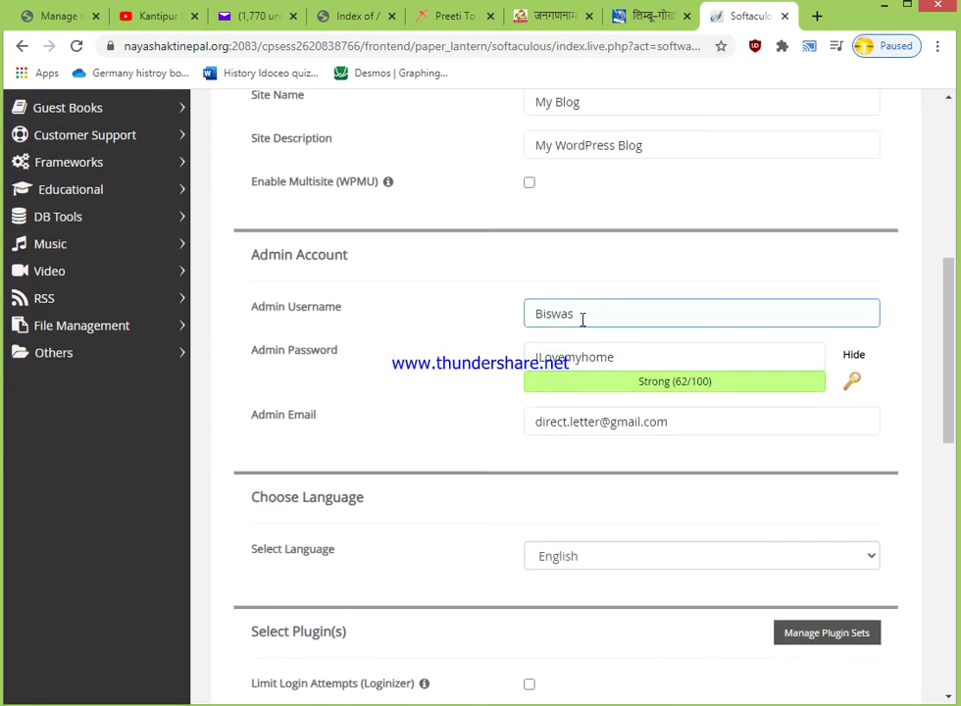
click(630, 361)
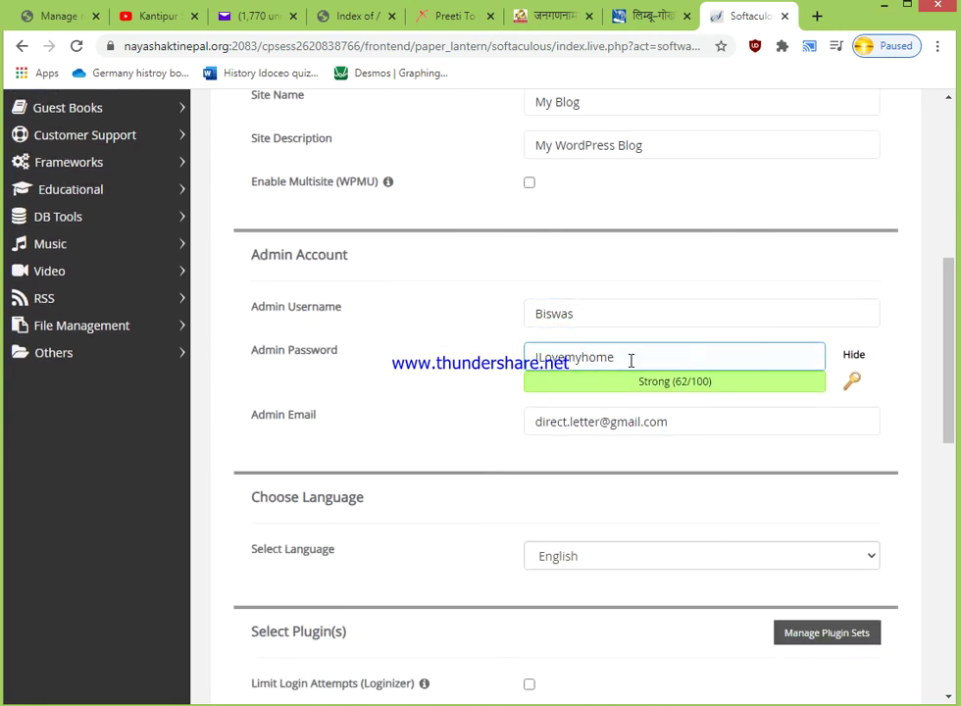
Submit the form with the blue Install button at the bottom to begin installing WordPress.
scroll(638, 455, down, 3)
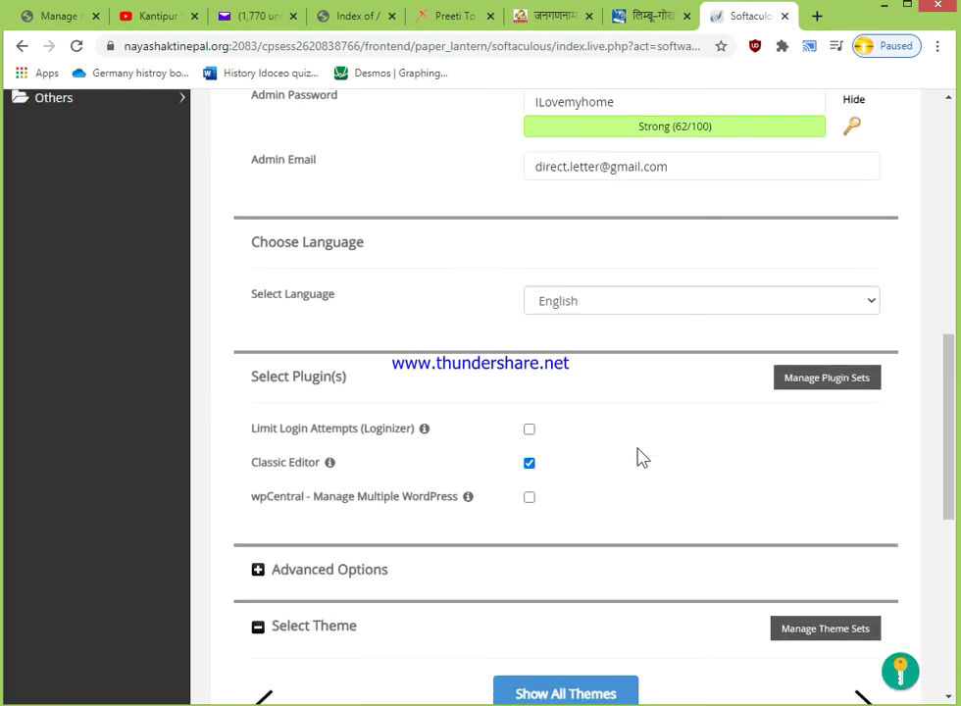
scroll(638, 457, down, 3)
scroll(640, 456, down, 1)
scroll(641, 457, down, 2)
click(565, 499)
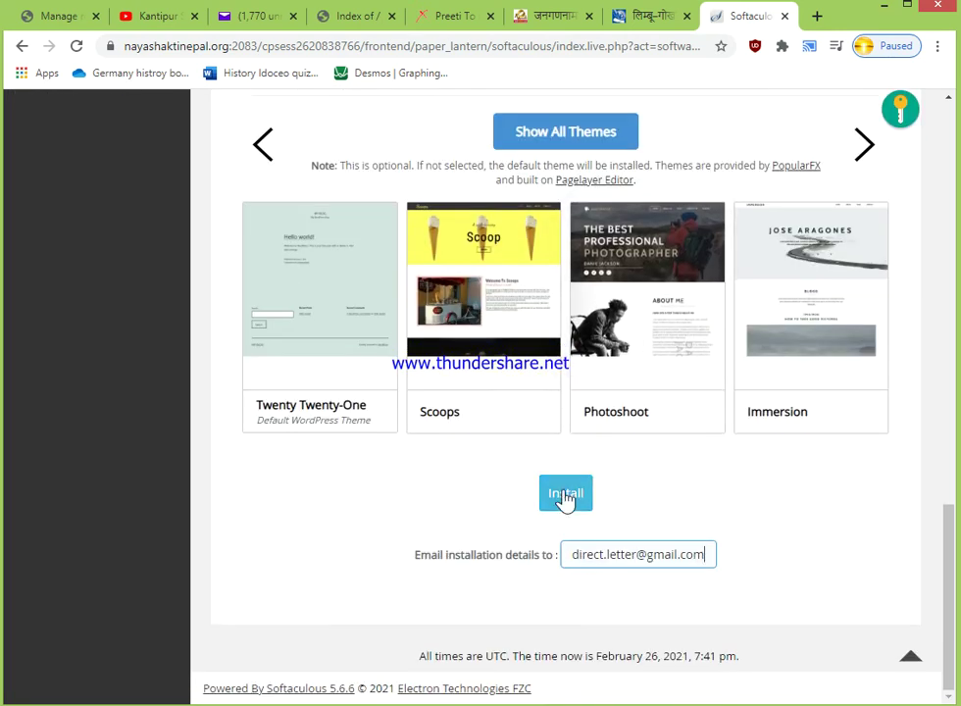
click(565, 496)
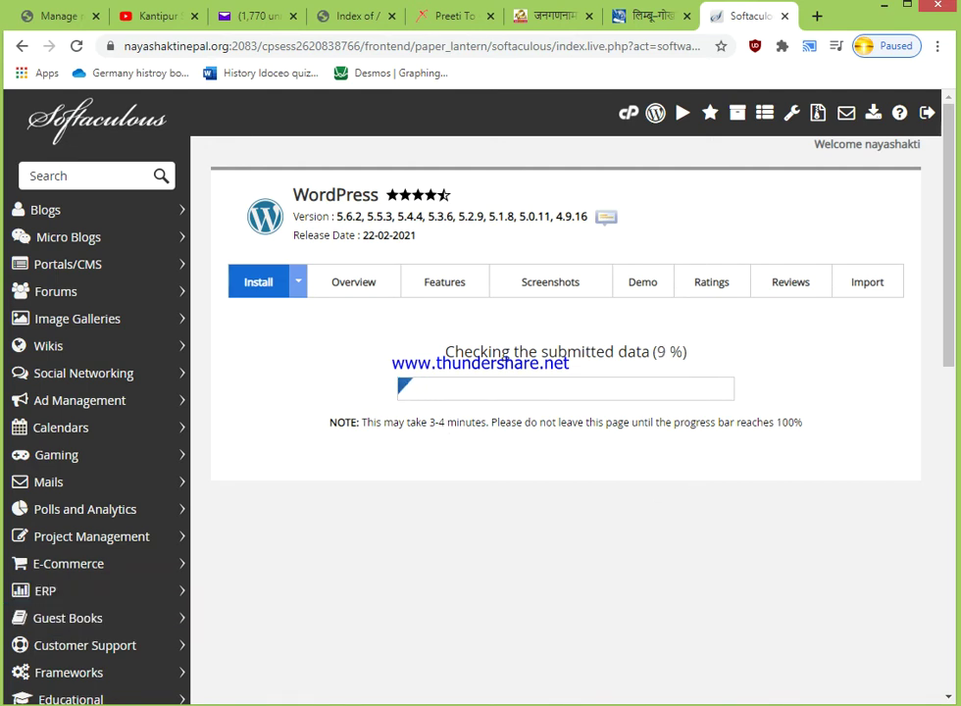
Add the WordPress admin username to the UserName line in the Notepad site notes.
key(alt+Tab)
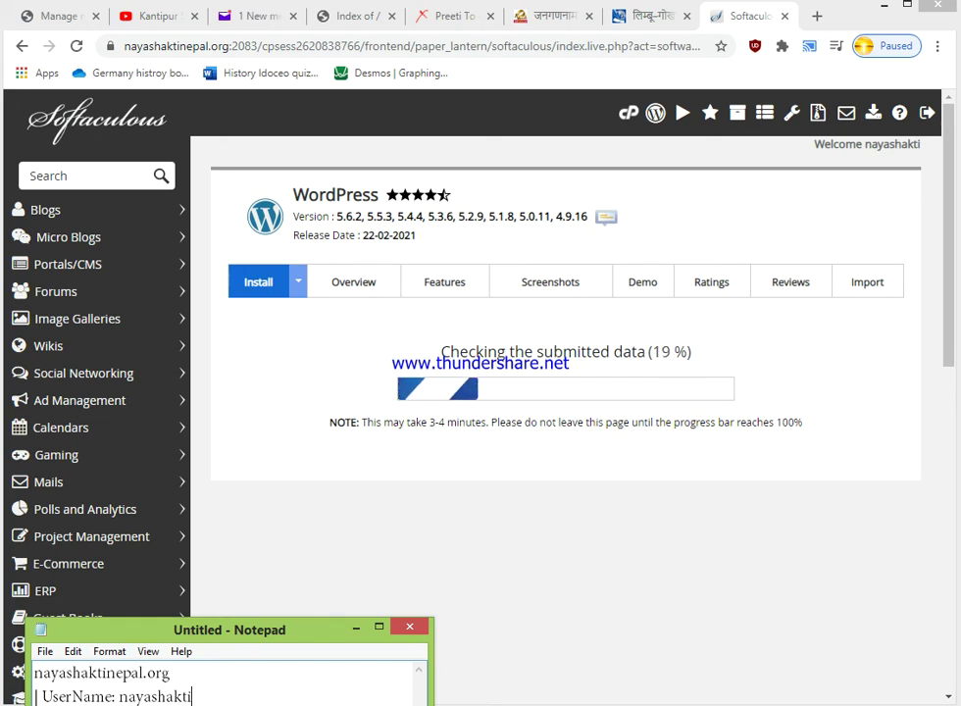
text(/Biswas)
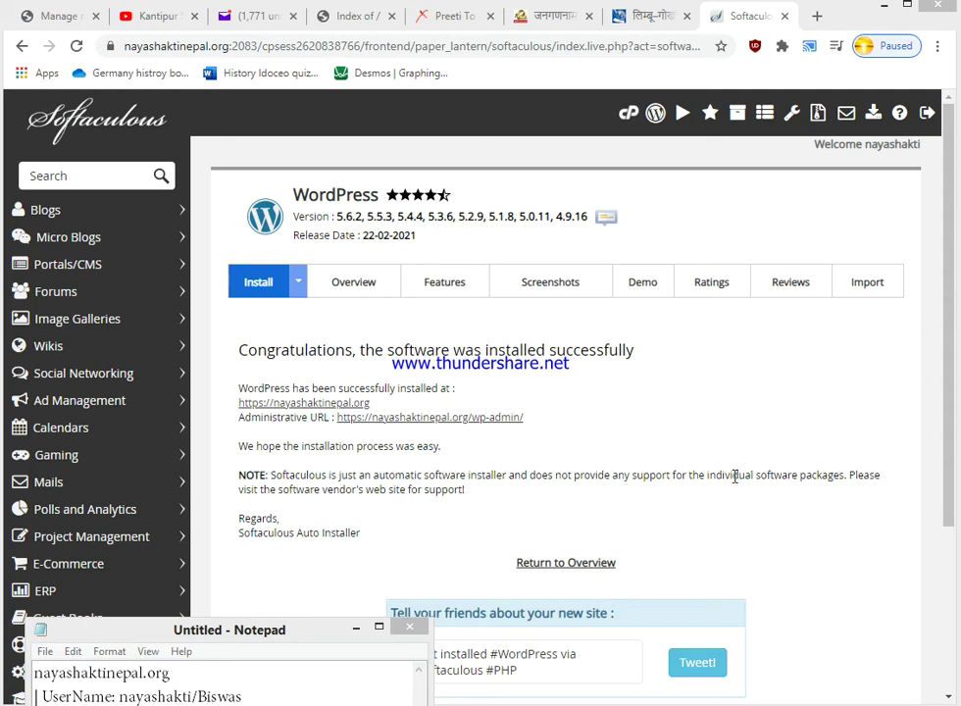
Open the new site and its Administrative URL, then return to the Hello world! front page.
click(356, 404)
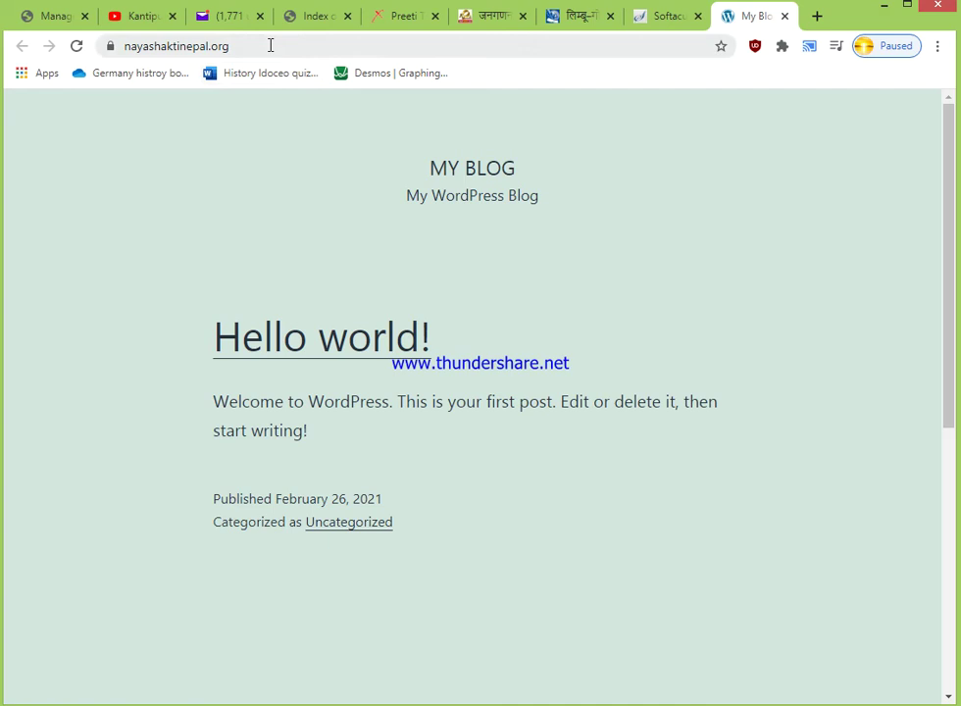
click(657, 19)
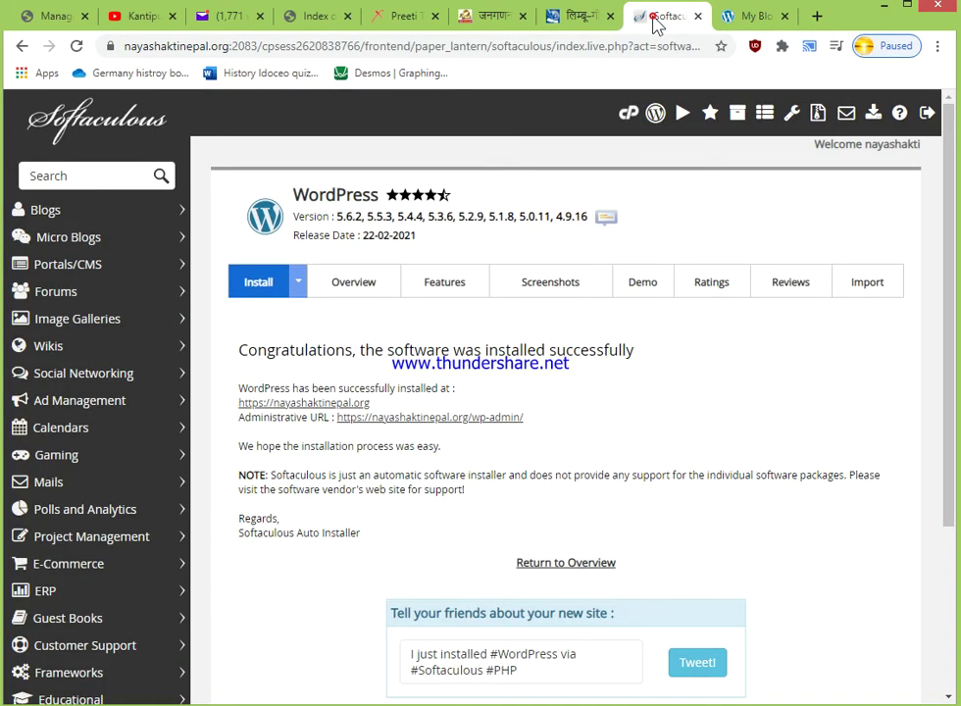
click(467, 419)
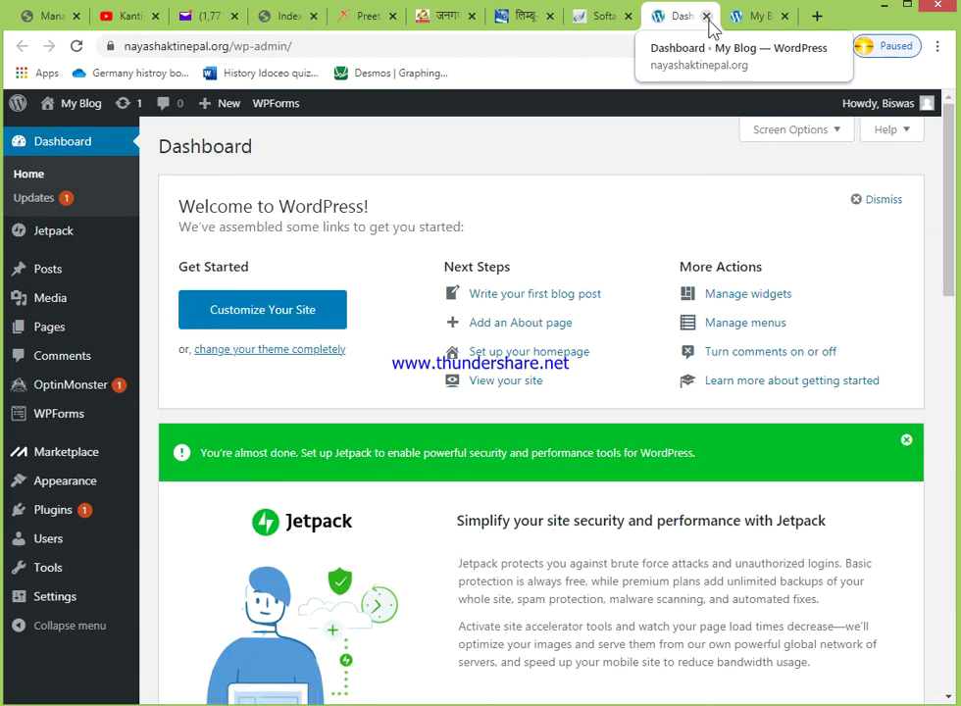
click(708, 17)
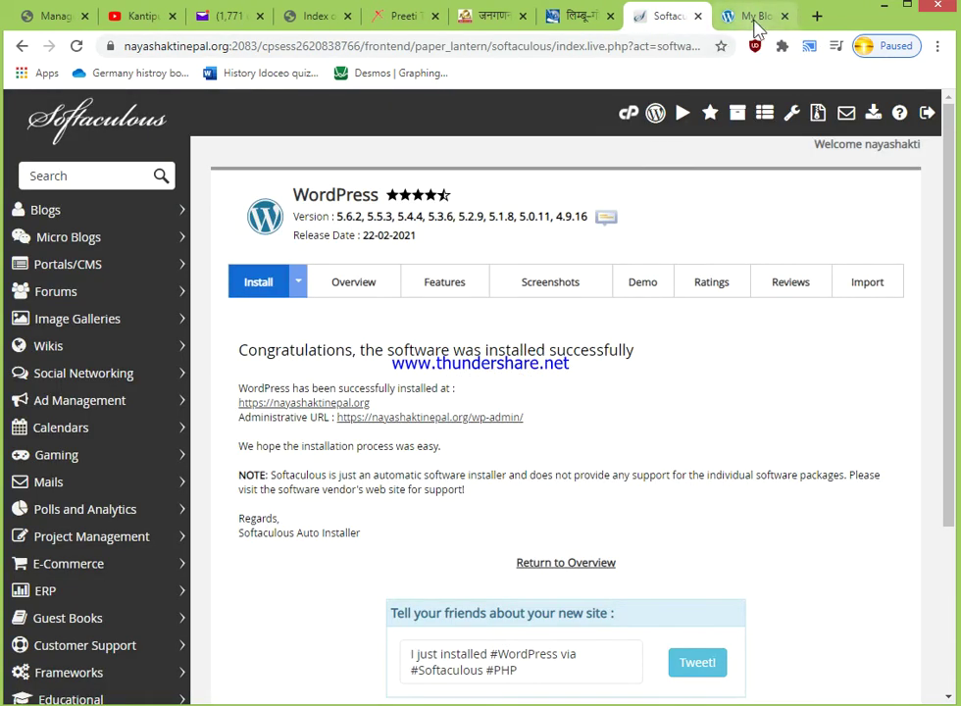
click(755, 20)
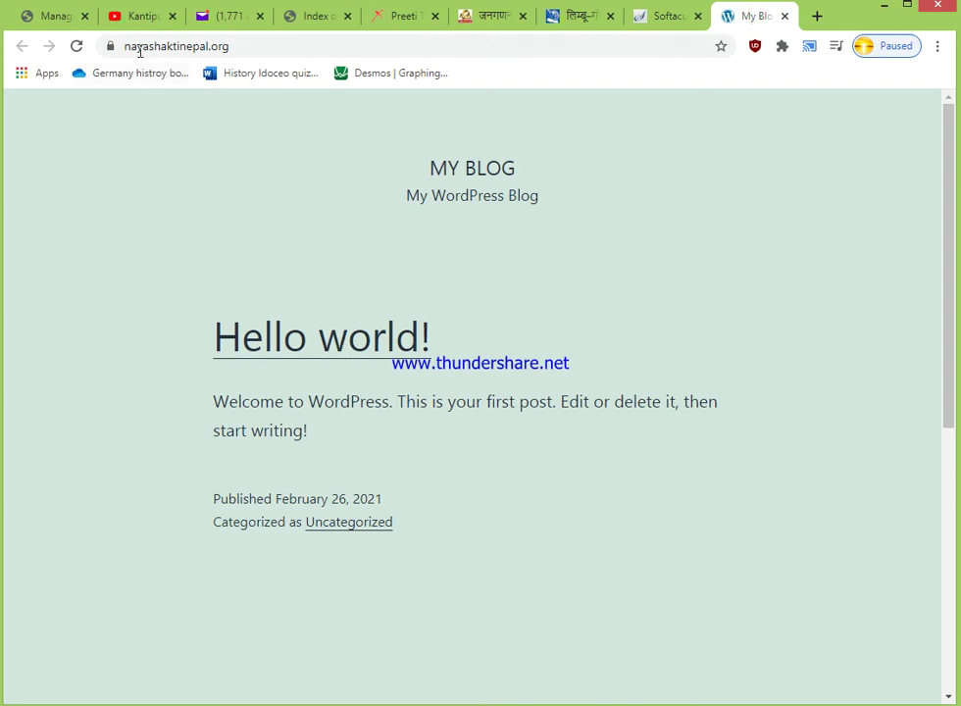
Append /wp-login.php to the site address to reach the WordPress login page.
click(248, 47)
click(248, 47)
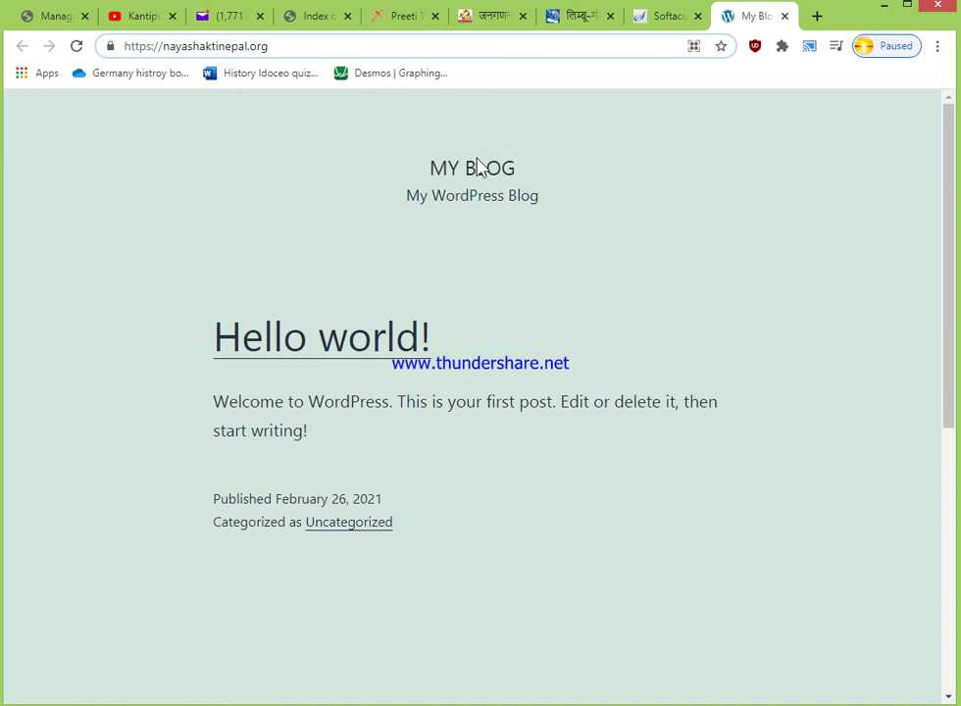
text(/wp)
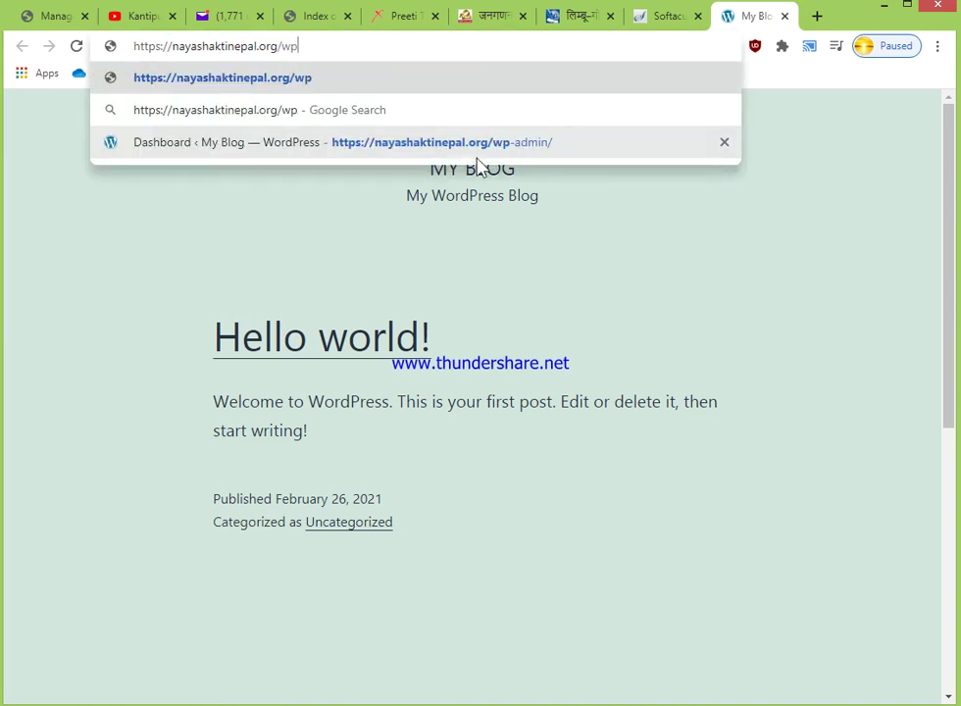
text(-l)
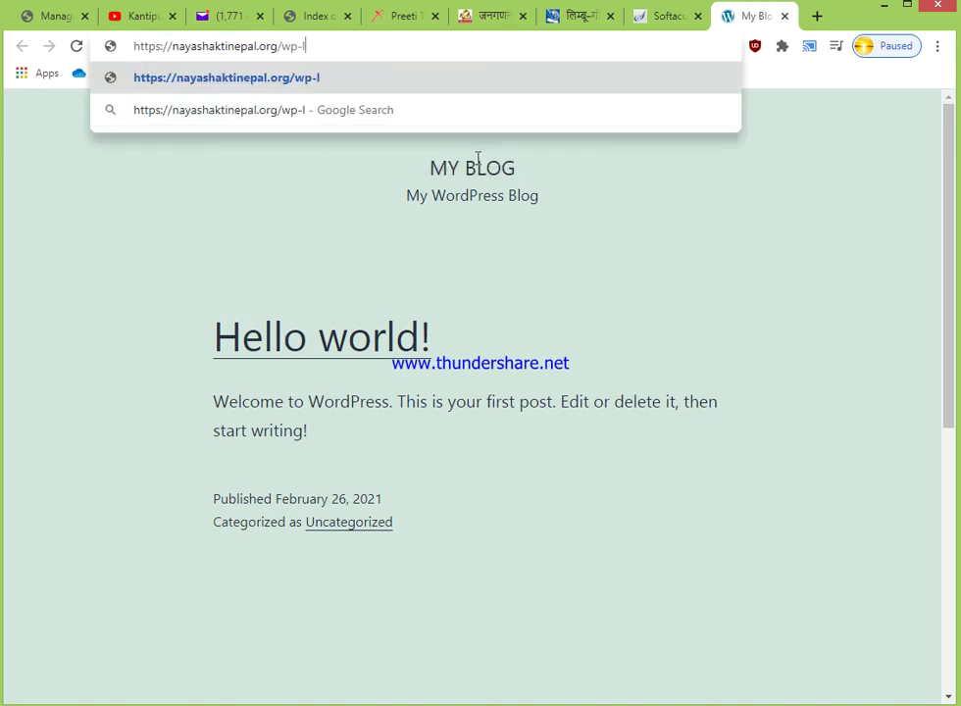
text(ogin.php)
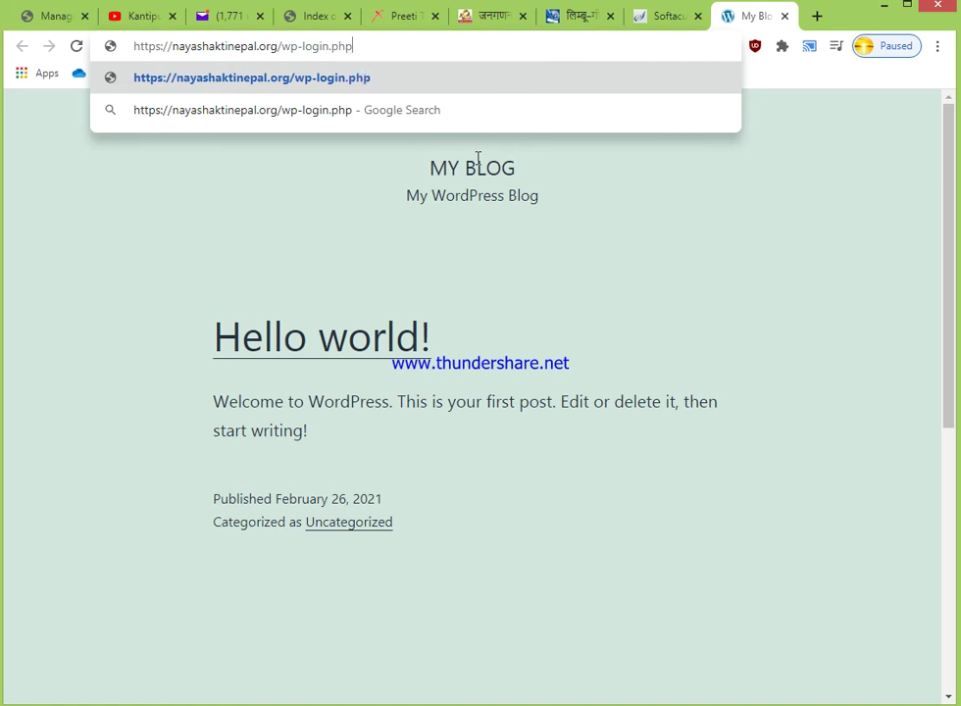
key(Return)
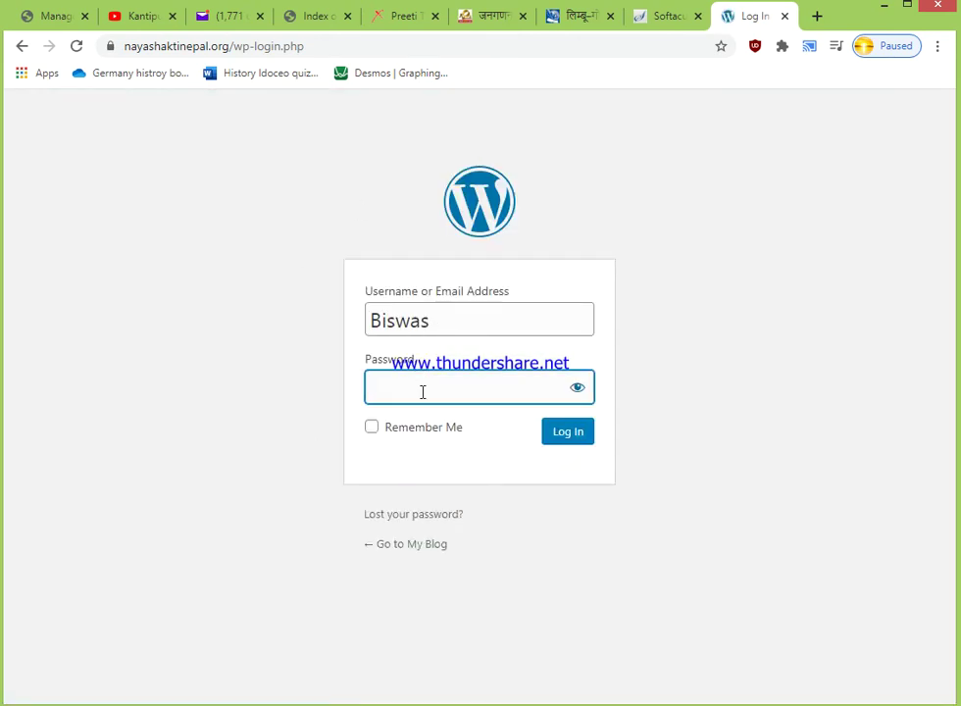
Log in with the admin password from the saved notes to reach the Dashboard.
click(184, 703)
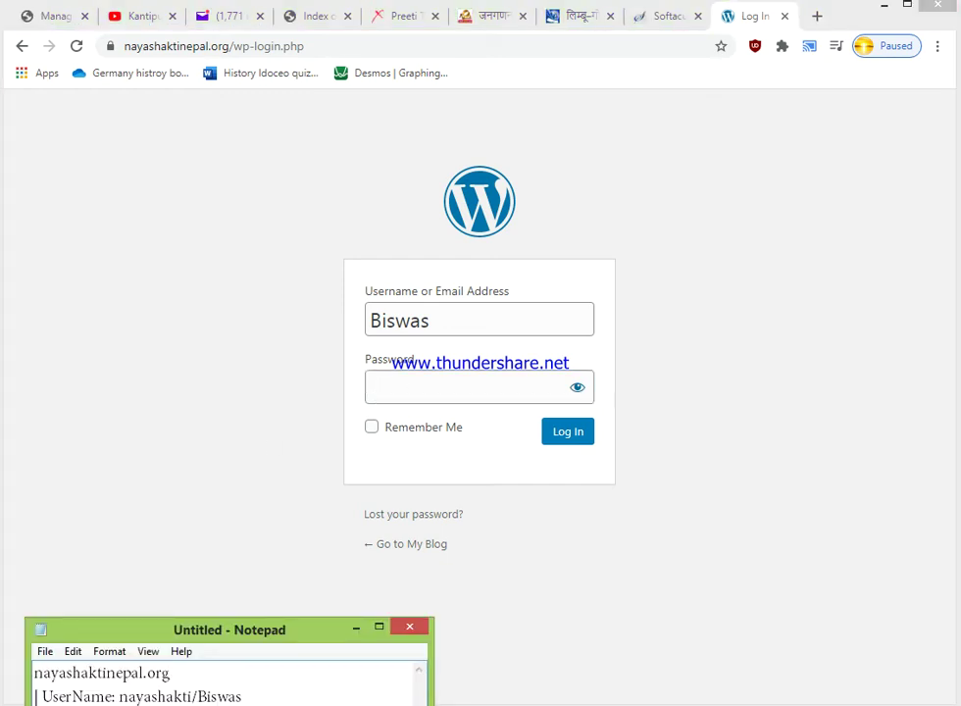
click(396, 384)
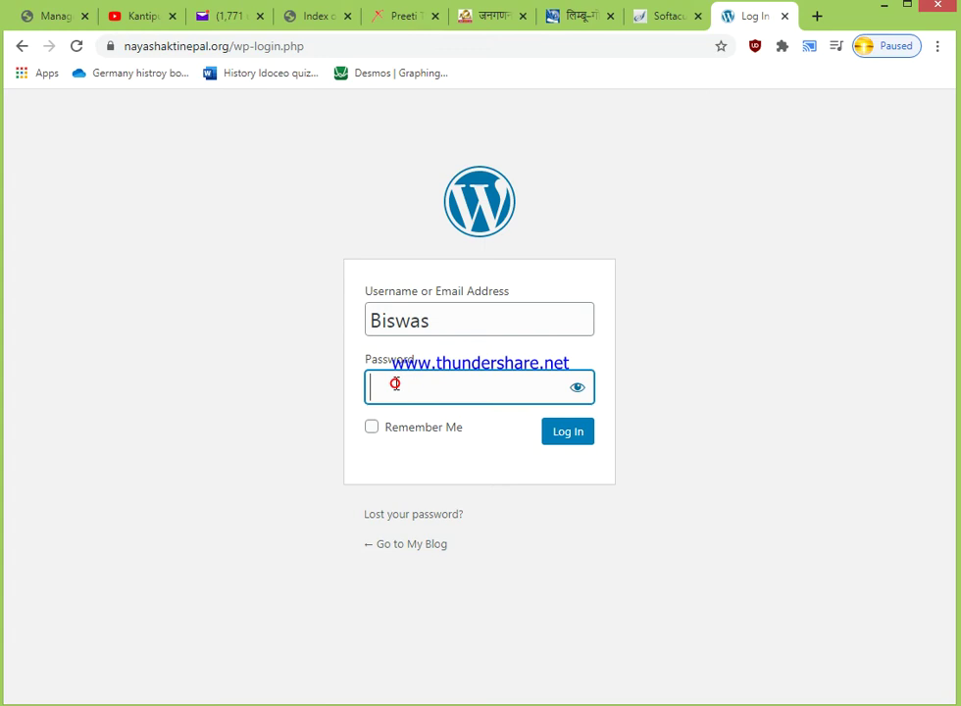
key(ctrl+v)
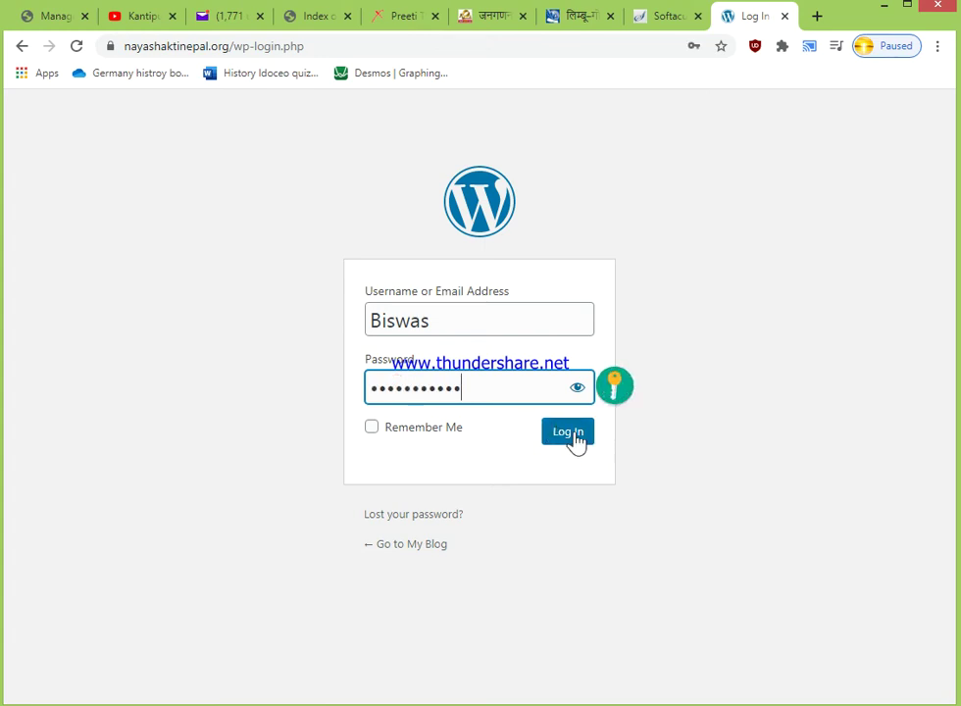
click(569, 432)
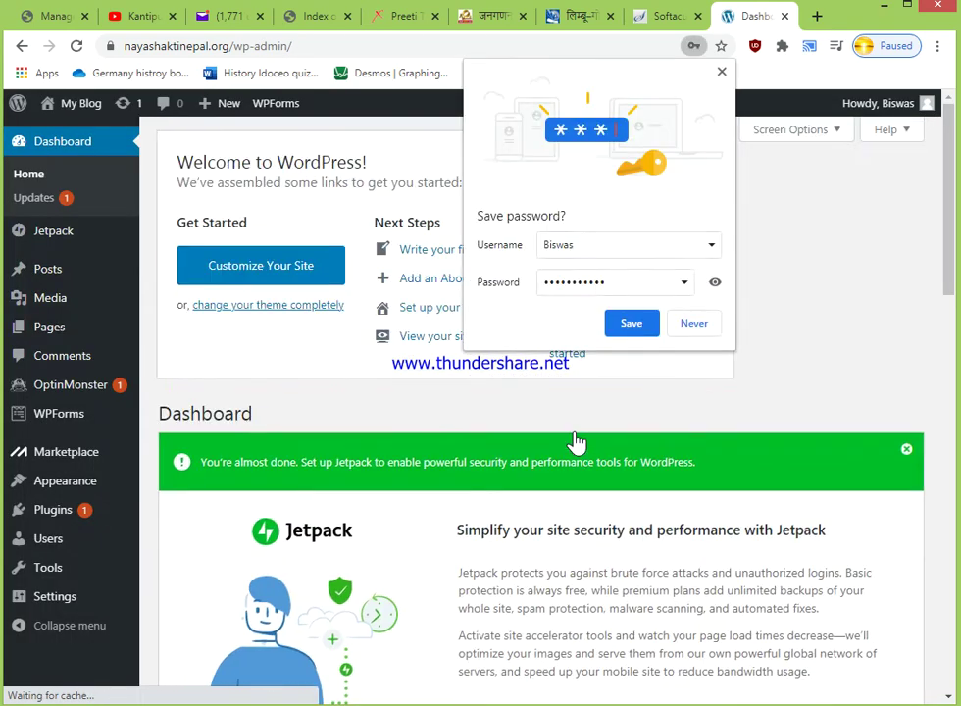
Decline Chrome's password saving with Never and go to Posts > Categories.
click(693, 323)
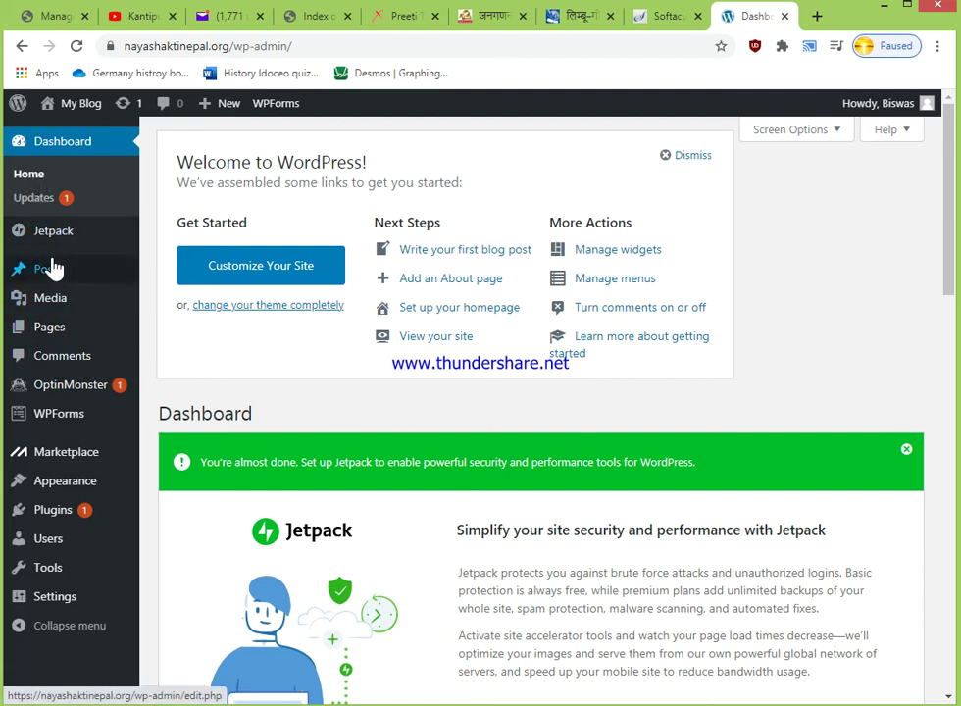
mouse_move(51, 267)
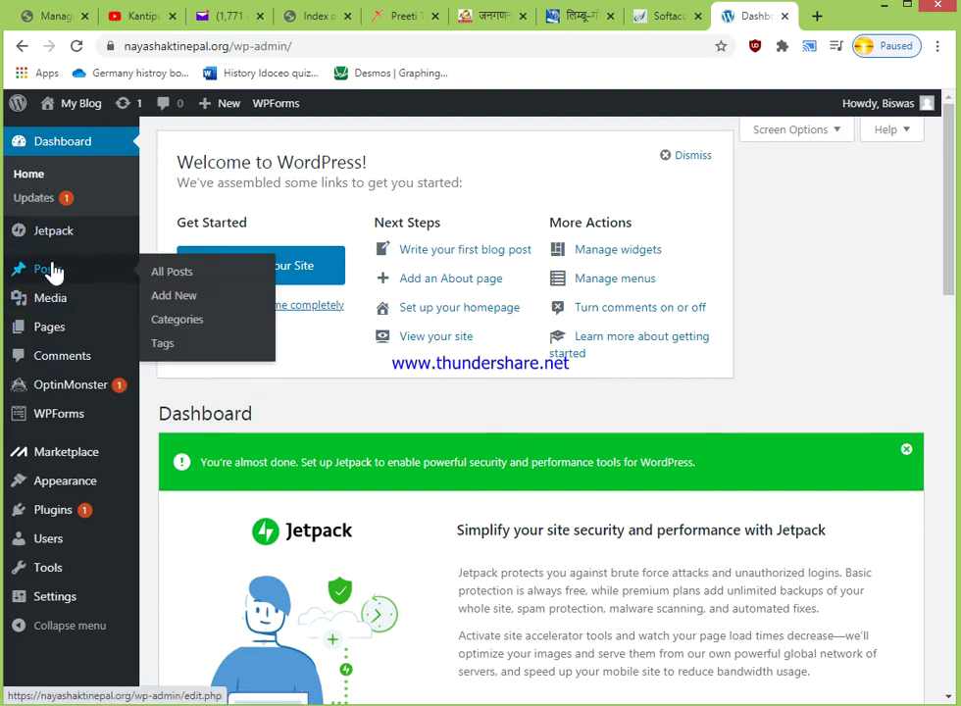
click(178, 321)
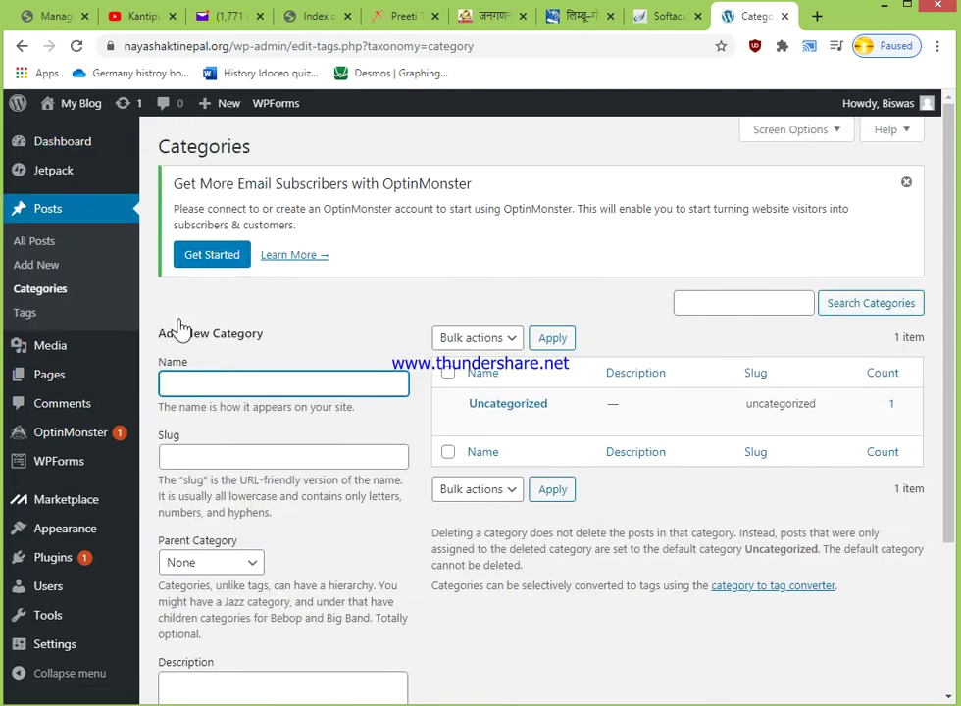
Rename the Uncategorized category to News with Quick Edit.
mouse_move(501, 396)
click(518, 423)
double_click(605, 430)
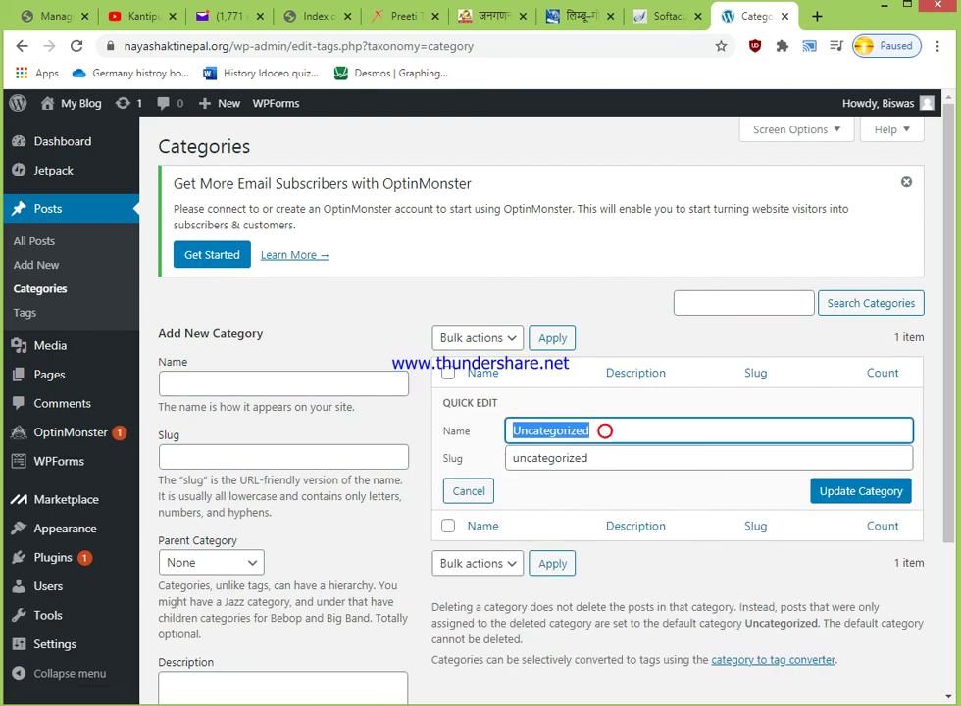
text(News)
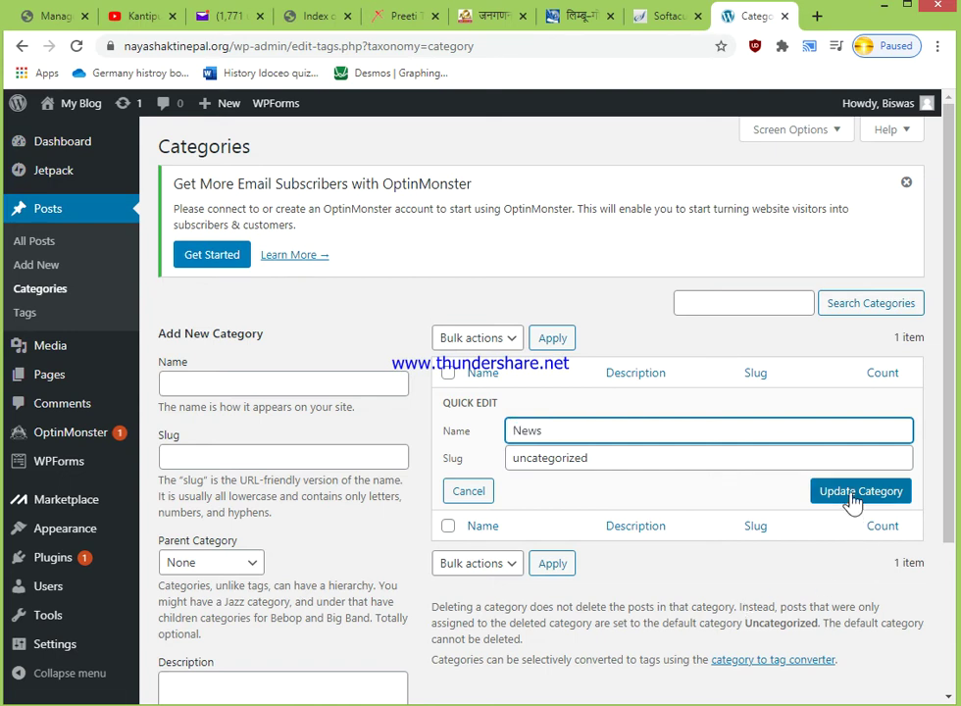
click(855, 497)
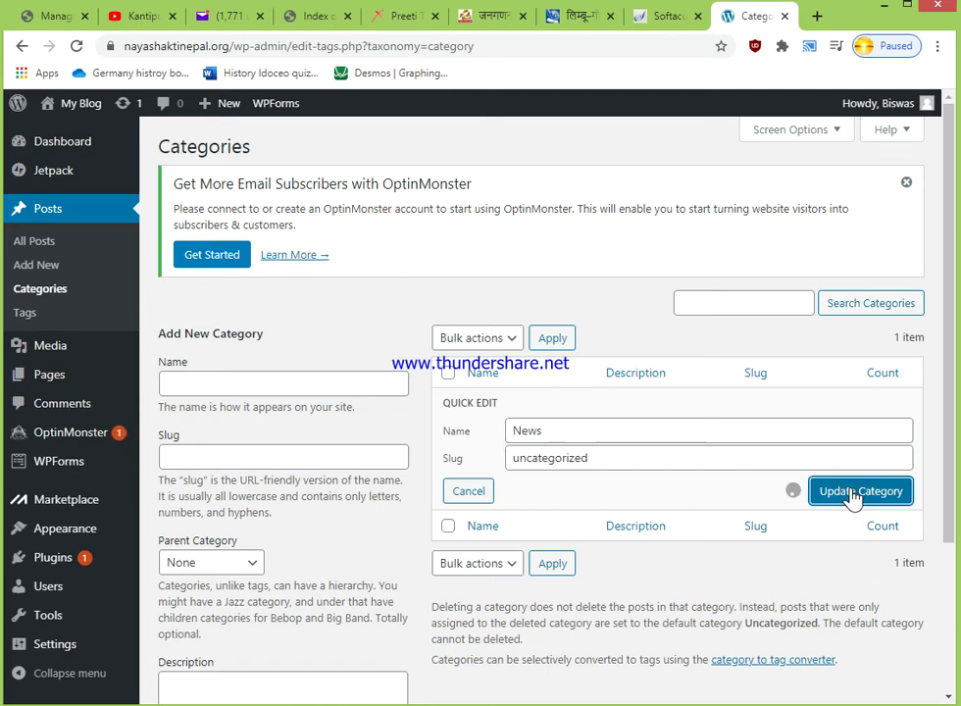
Add a new Sport category with slug 'sport'.
click(221, 384)
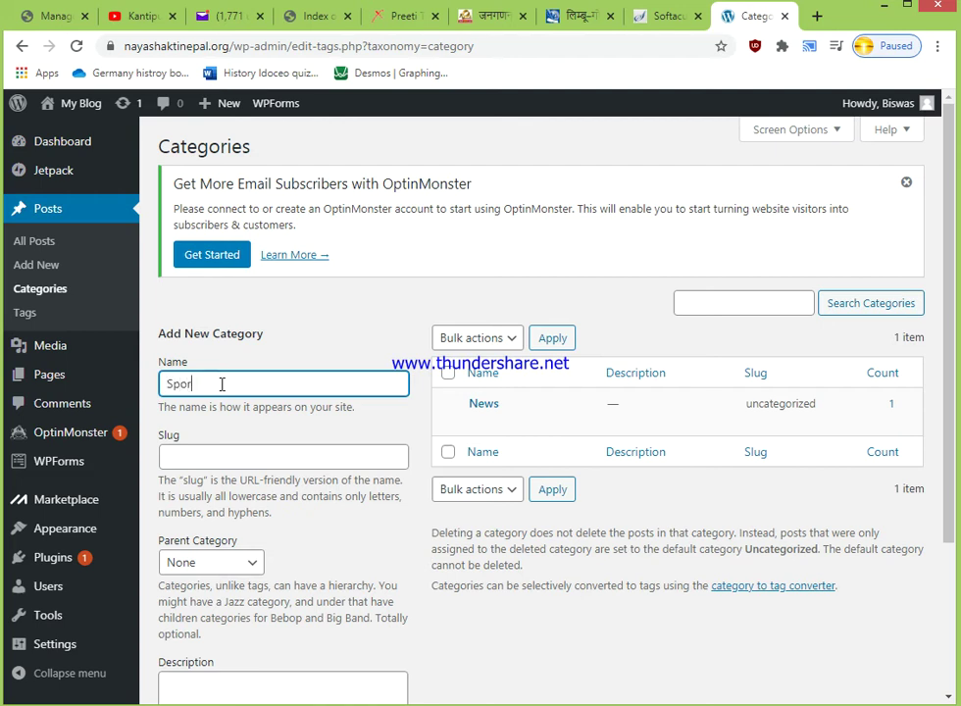
key(Tab)
text(spo)
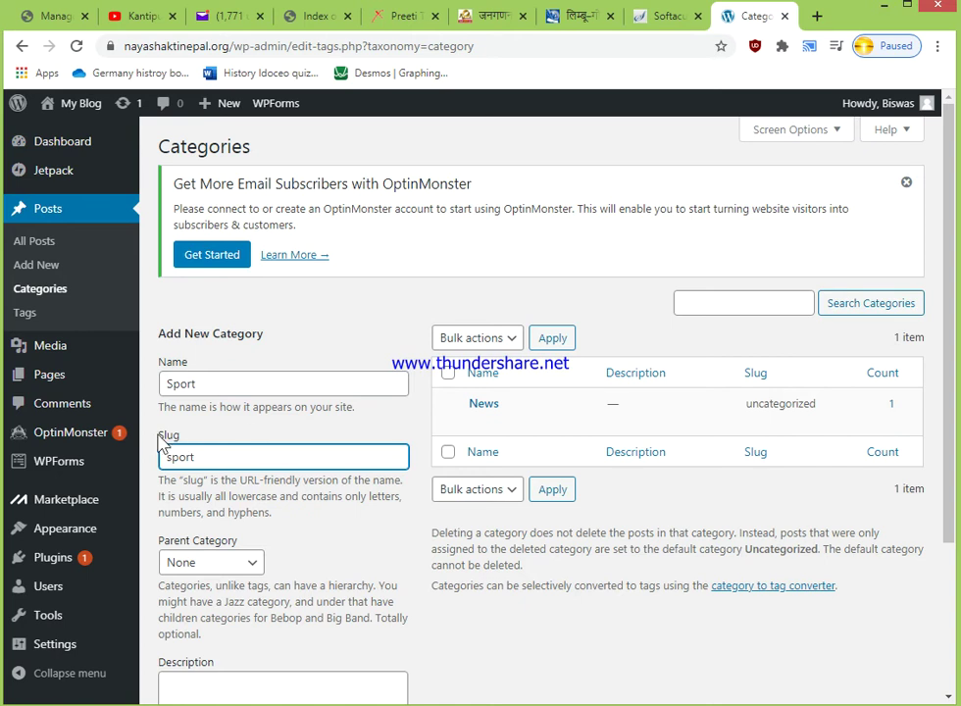
scroll(473, 589, down, 2)
text(rt)
click(237, 655)
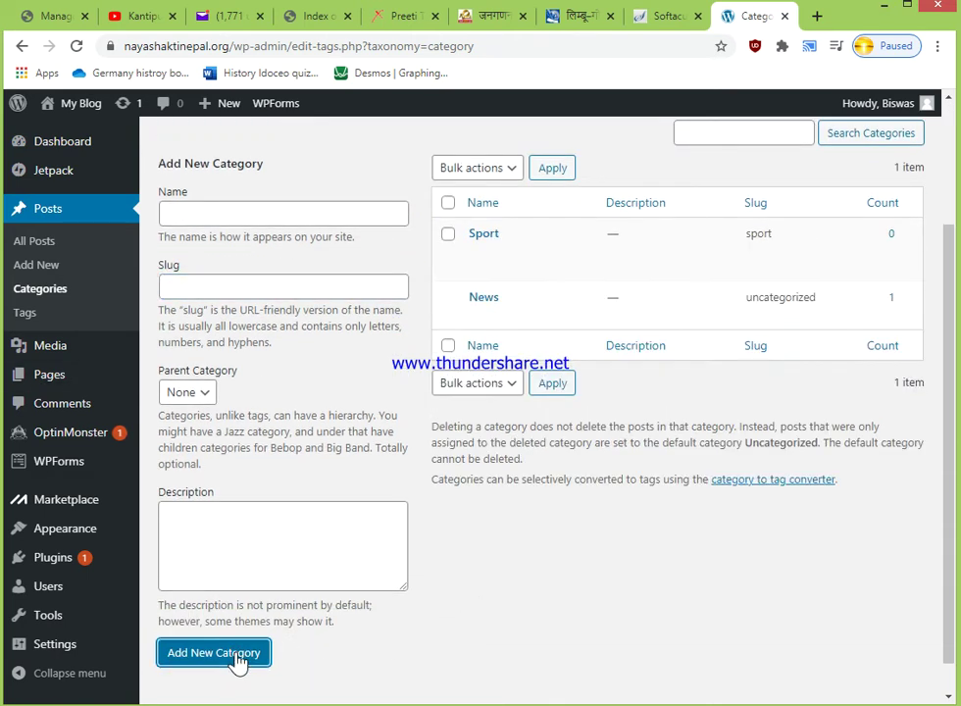
Add a new Shopping category with slug 'shopping'.
scroll(236, 662, up, 2)
click(225, 379)
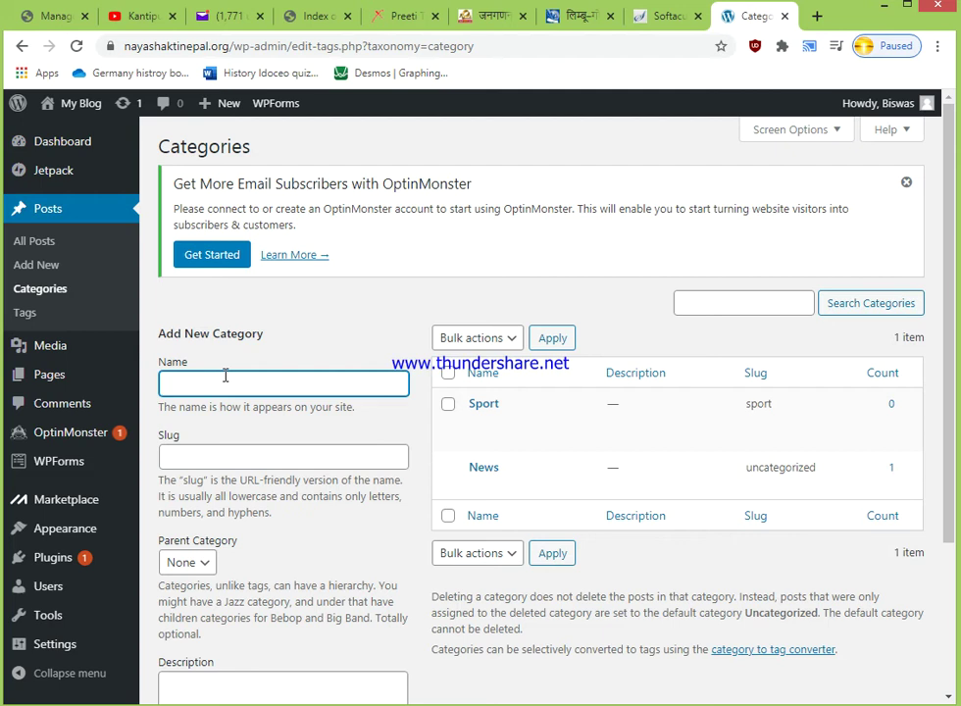
text(hopping)
key(Tab)
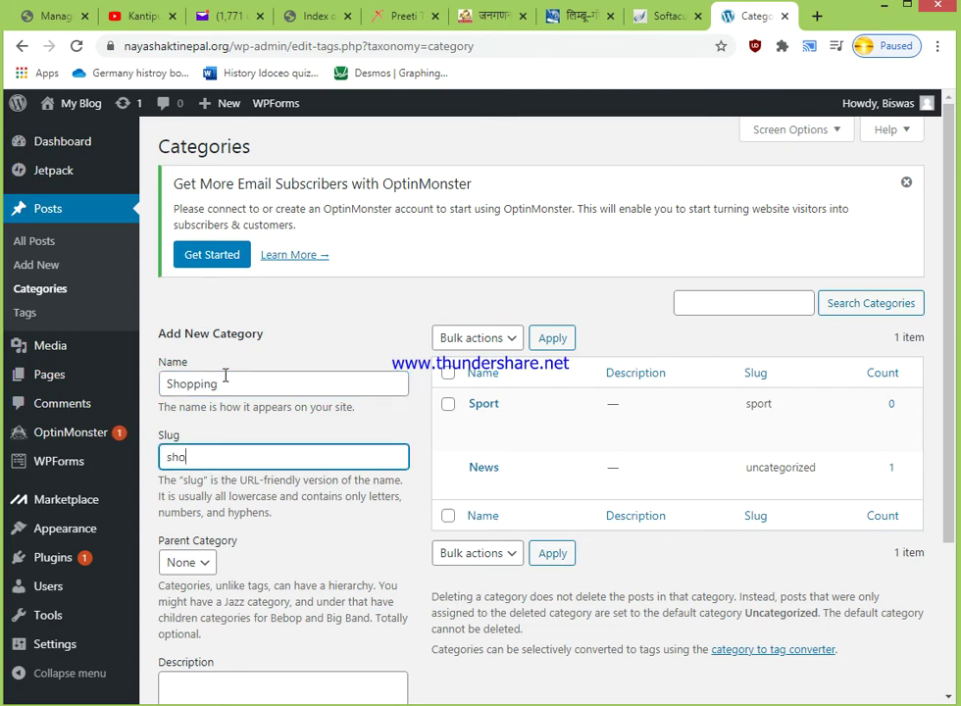
text(shopping)
scroll(221, 643, down, 2)
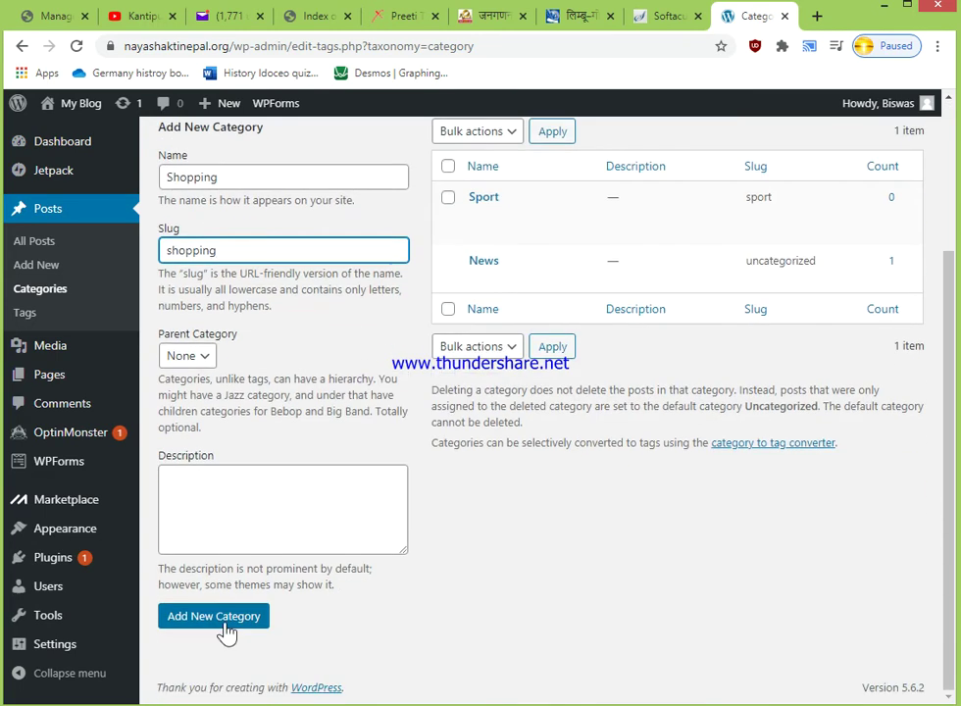
click(232, 622)
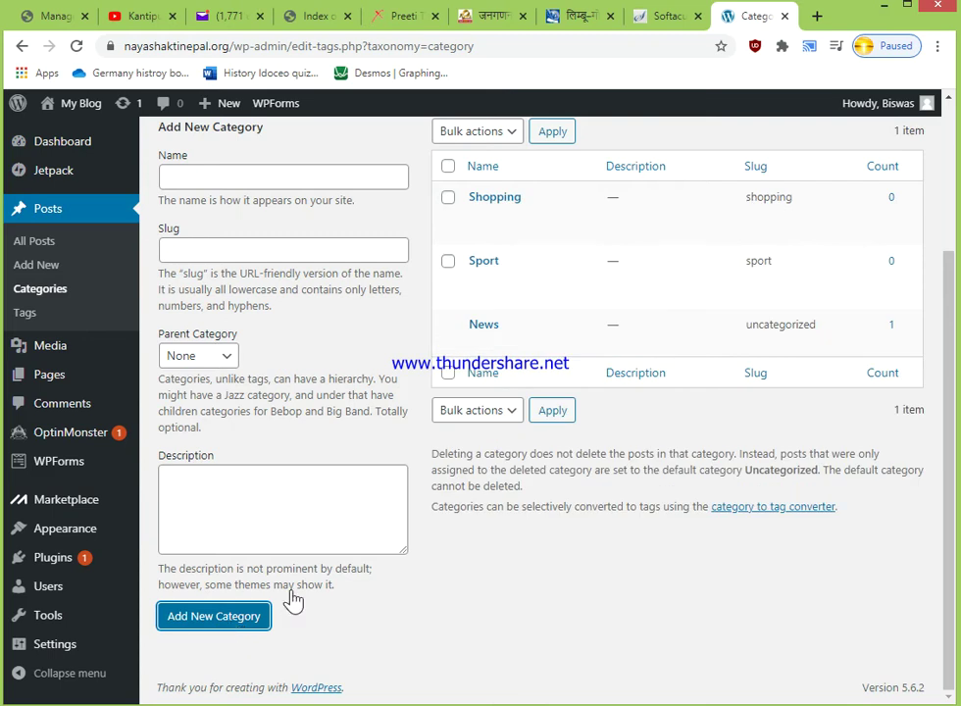
mouse_move(497, 344)
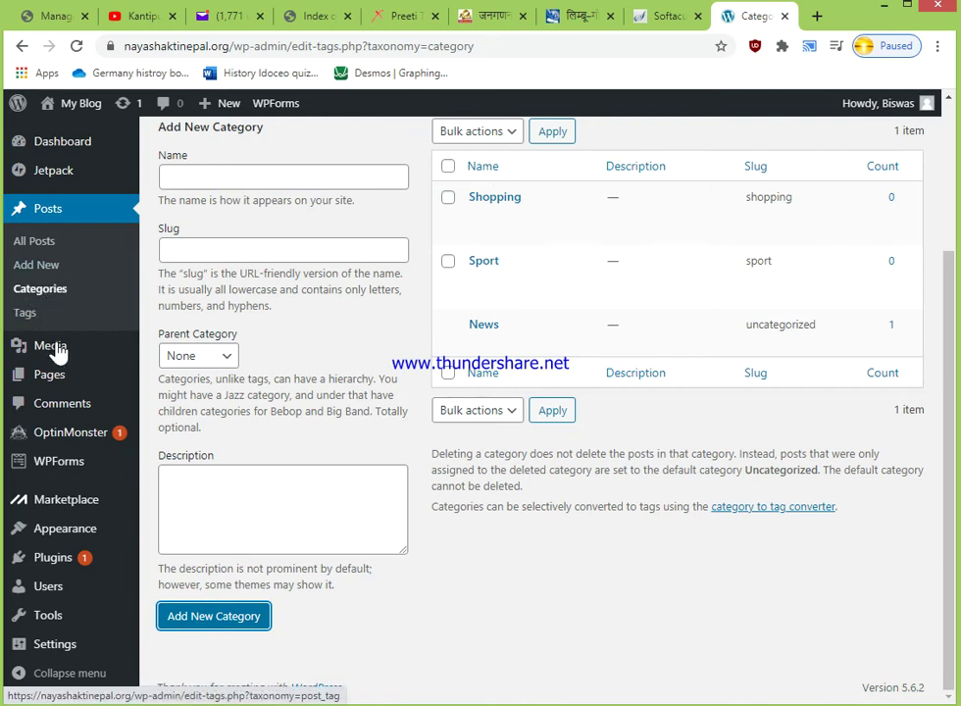
In All Pages, Quick Edit Sample Page and change its title to Introduction.
mouse_move(49, 388)
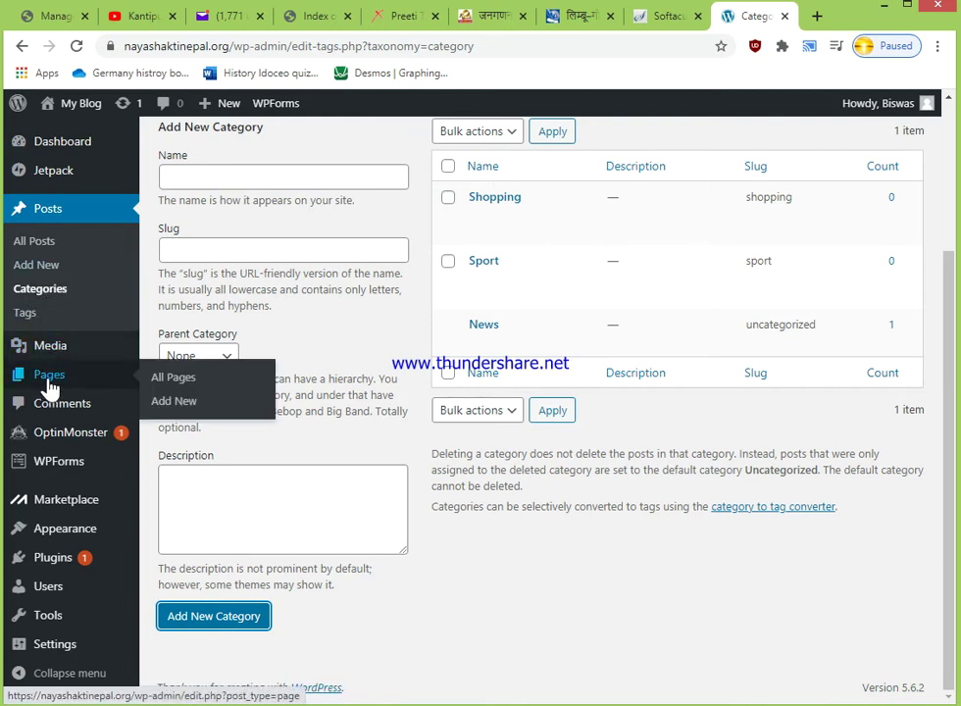
click(177, 379)
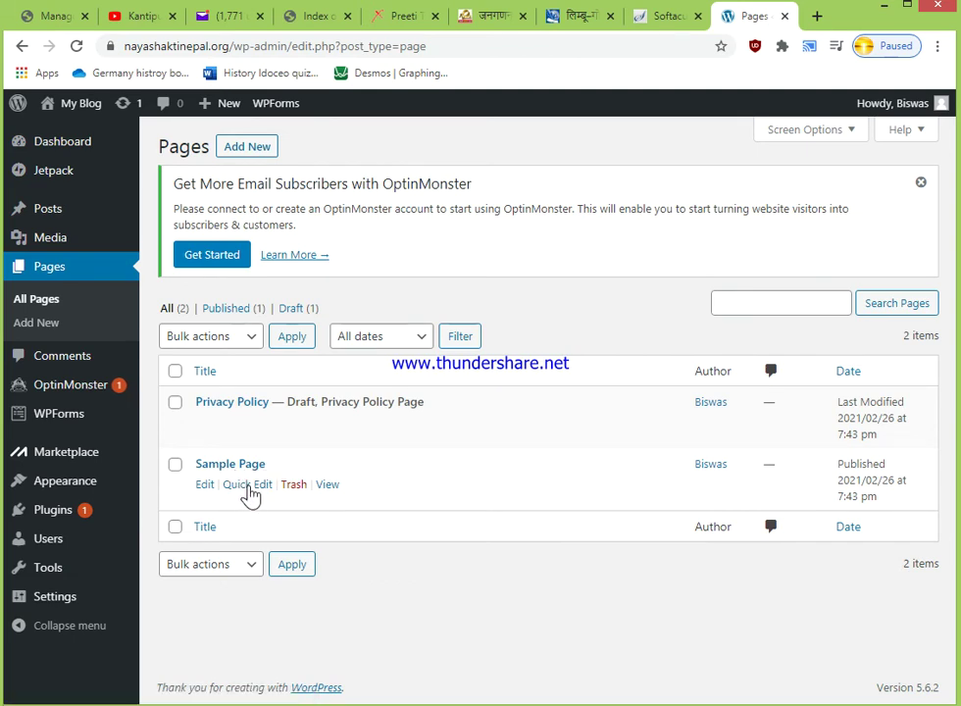
click(251, 492)
triple_click(317, 491)
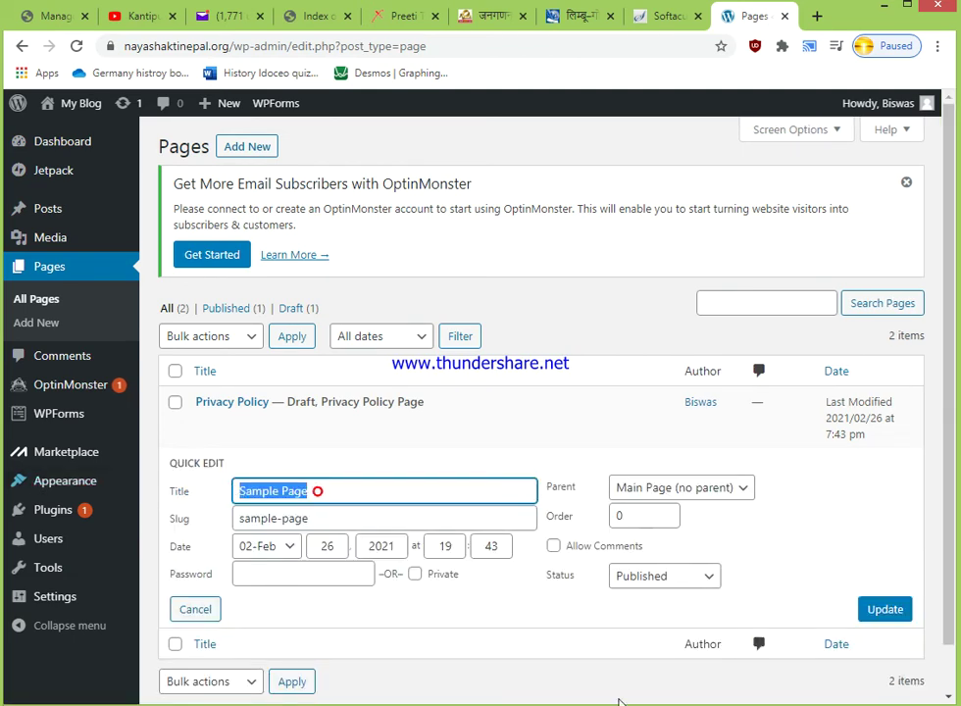
key(BackSpace)
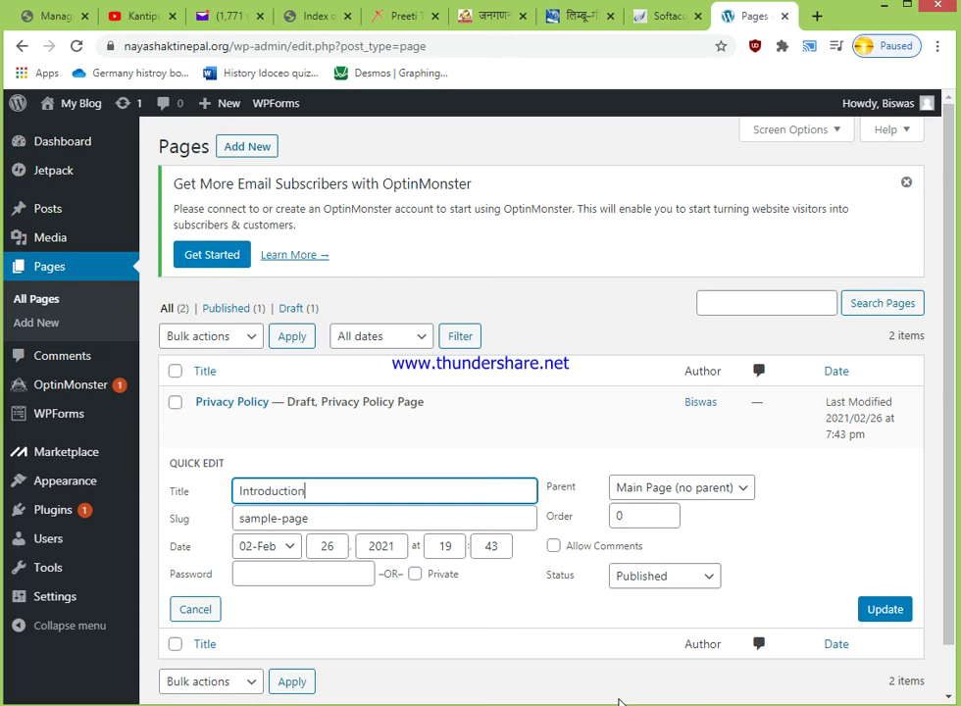
click(885, 612)
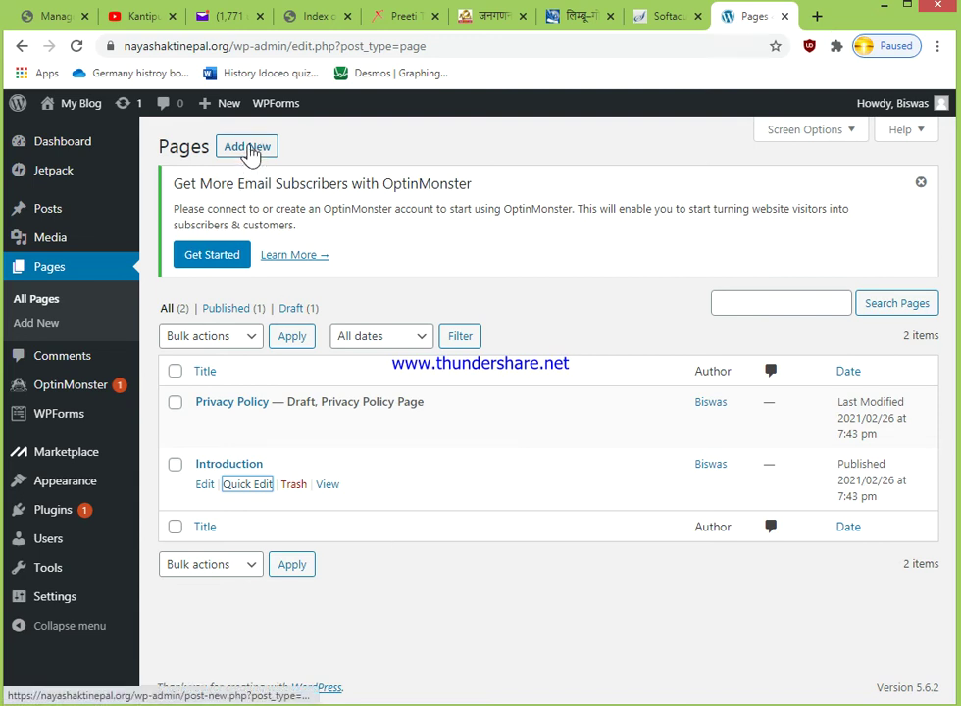
Publish a new page titled Contact whose body holds a contact e-mail line.
click(250, 148)
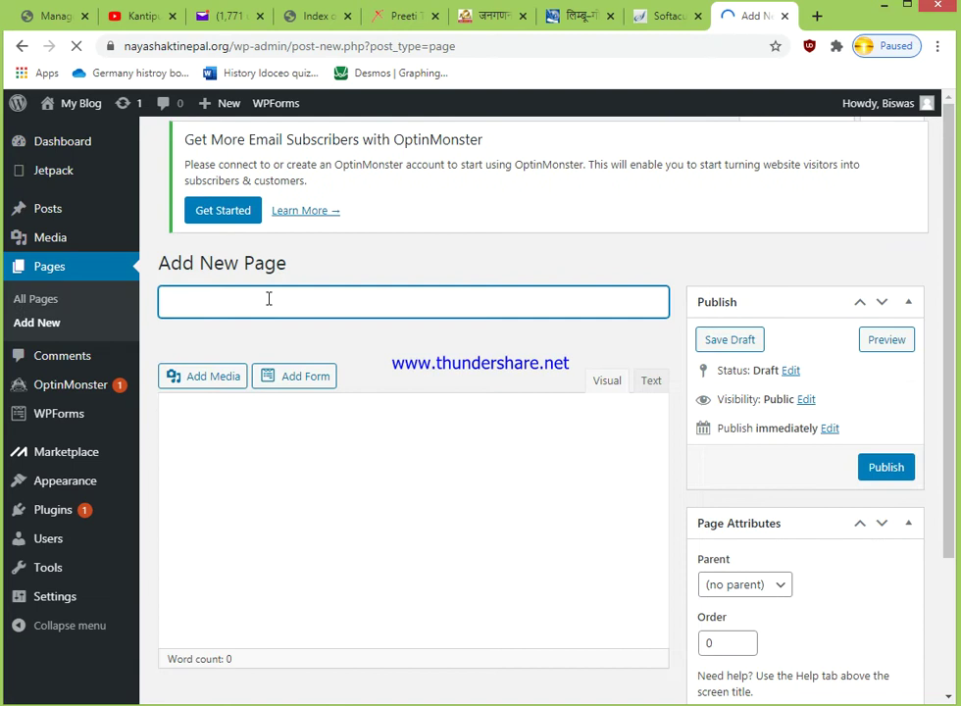
text(ONTACT)
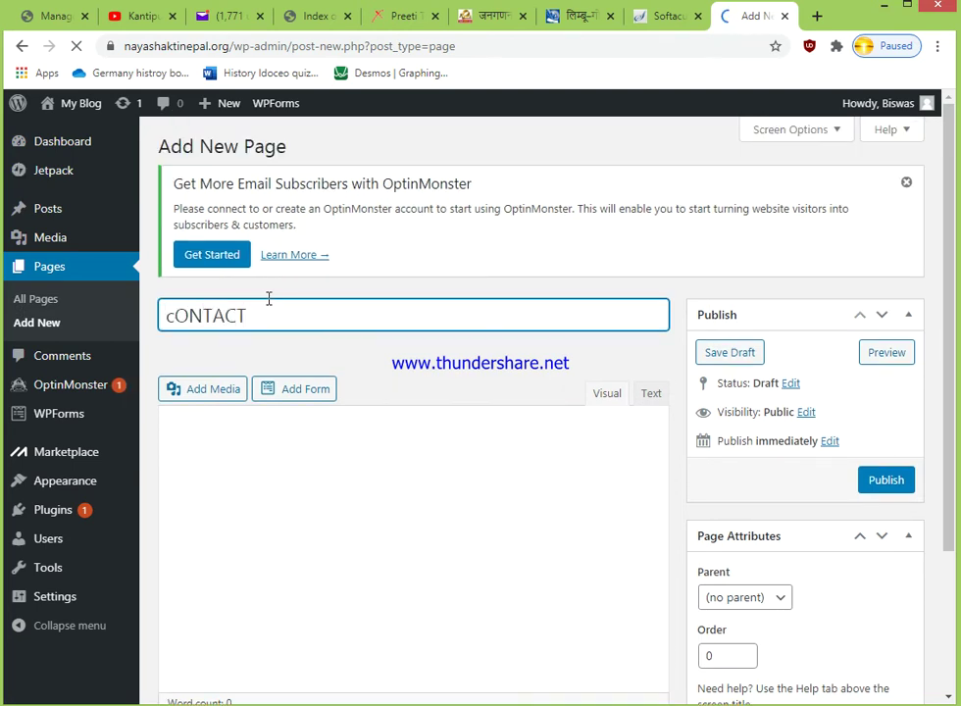
key(BackSpace)
key(BackSpace)
key(BackSpace)
key(BackSpace)
key(BackSpace)
key(BackSpace)
text(Contact)
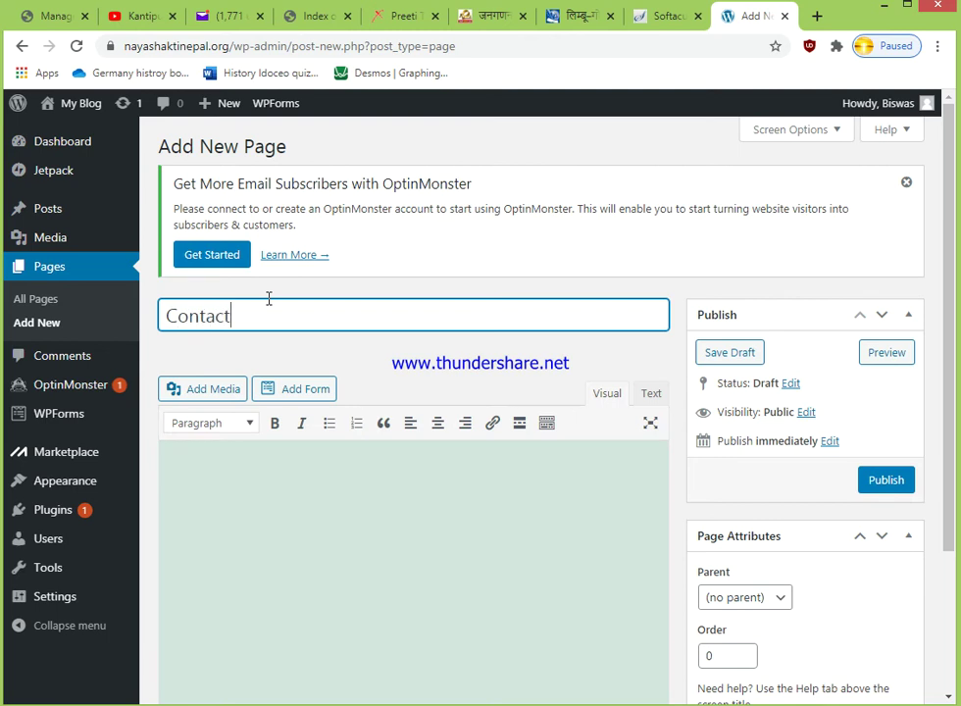
key(Tab)
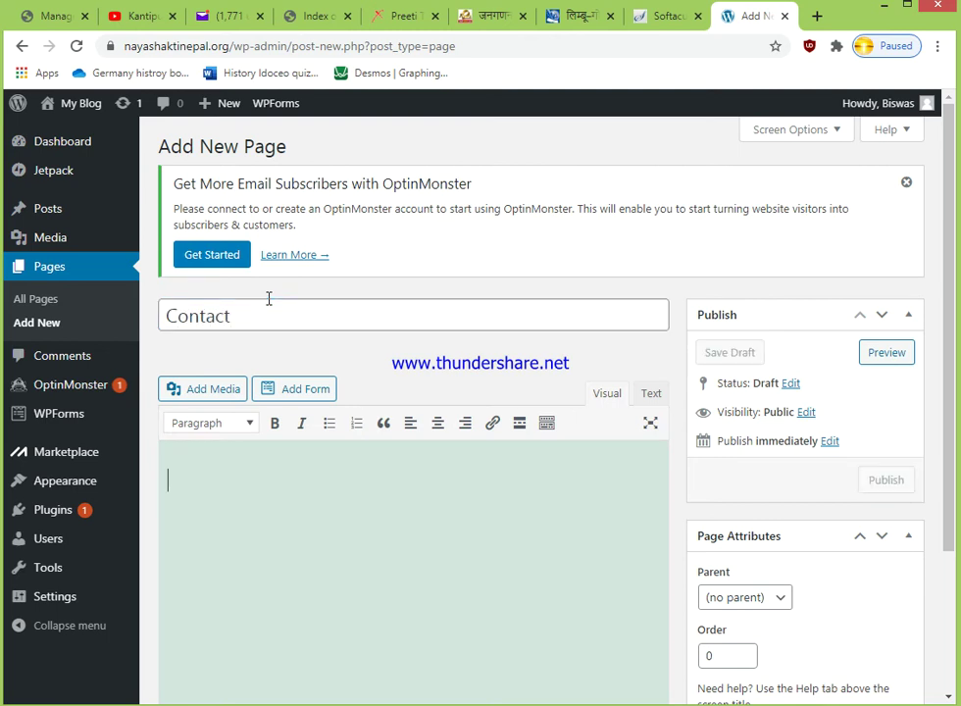
text(contac)
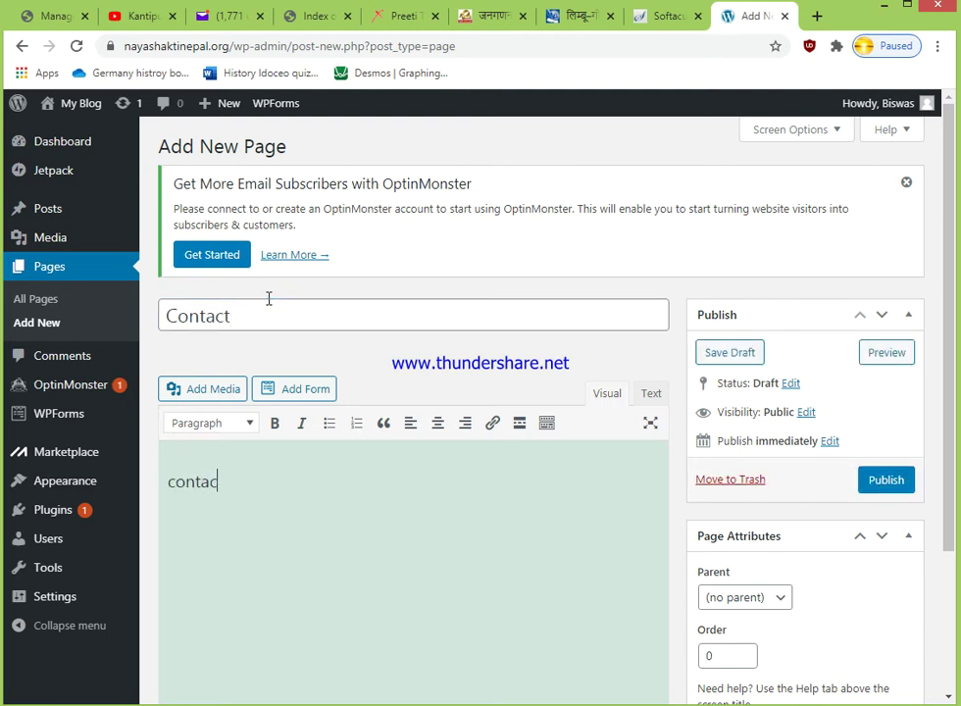
text(t:)
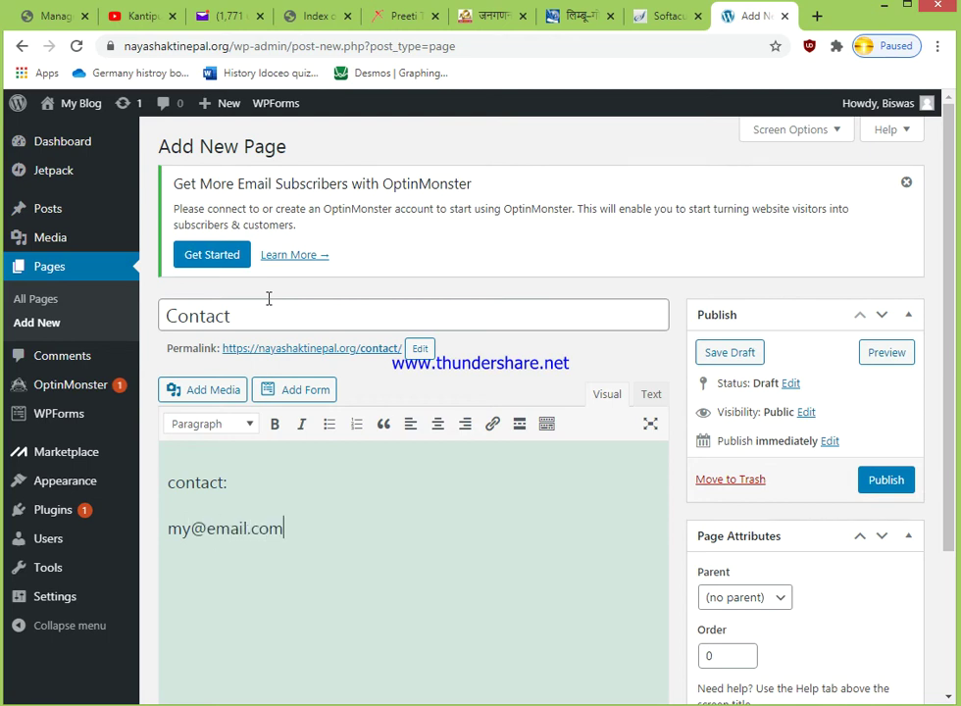
click(885, 479)
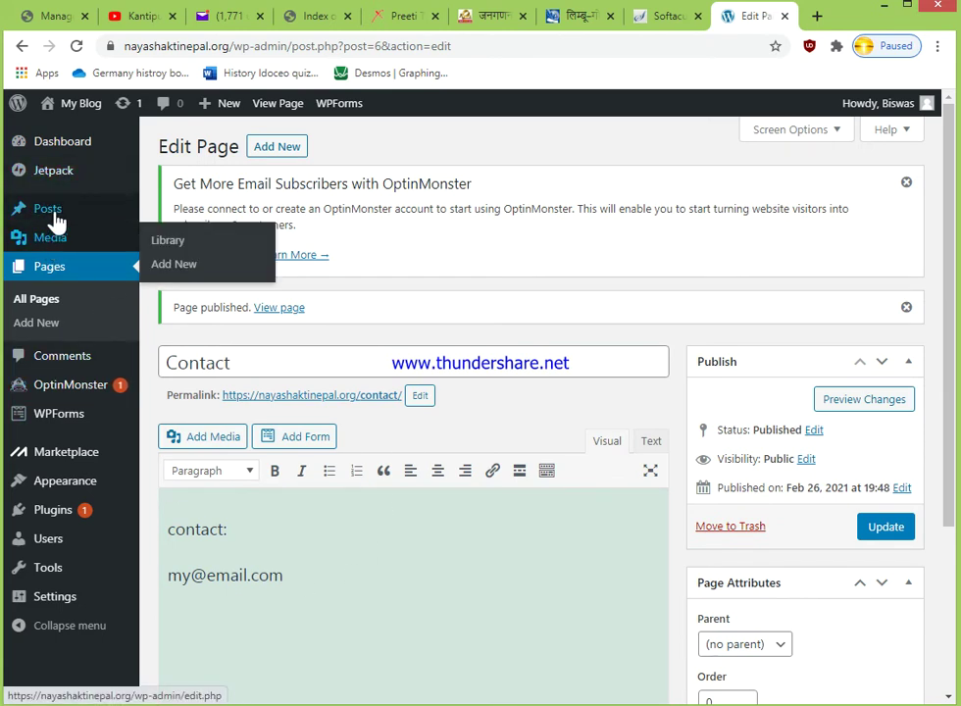
mouse_move(50, 209)
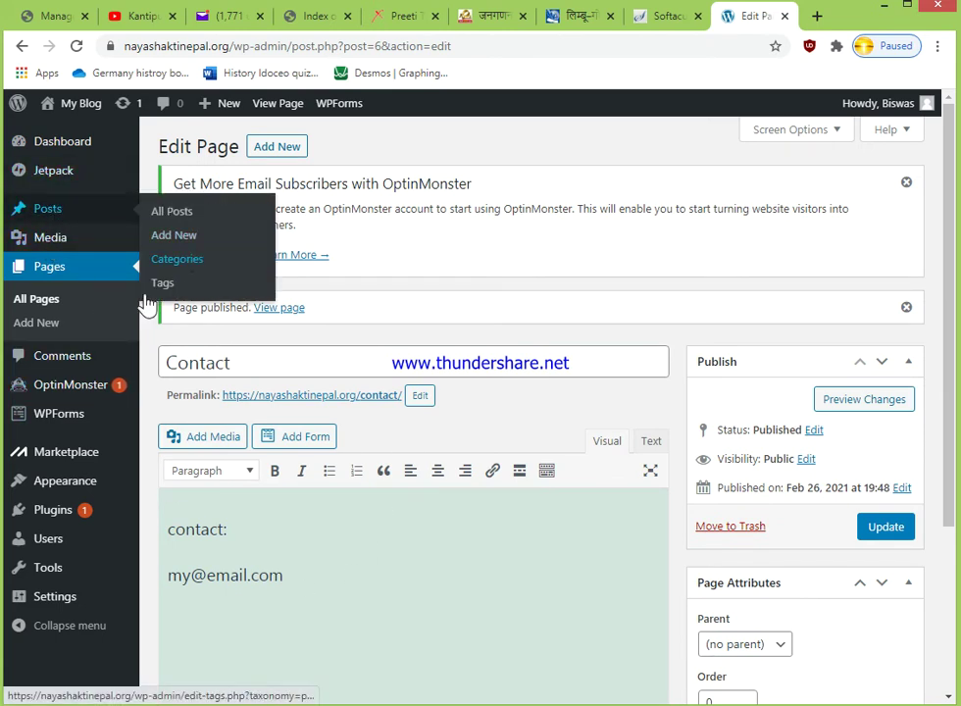
mouse_move(86, 500)
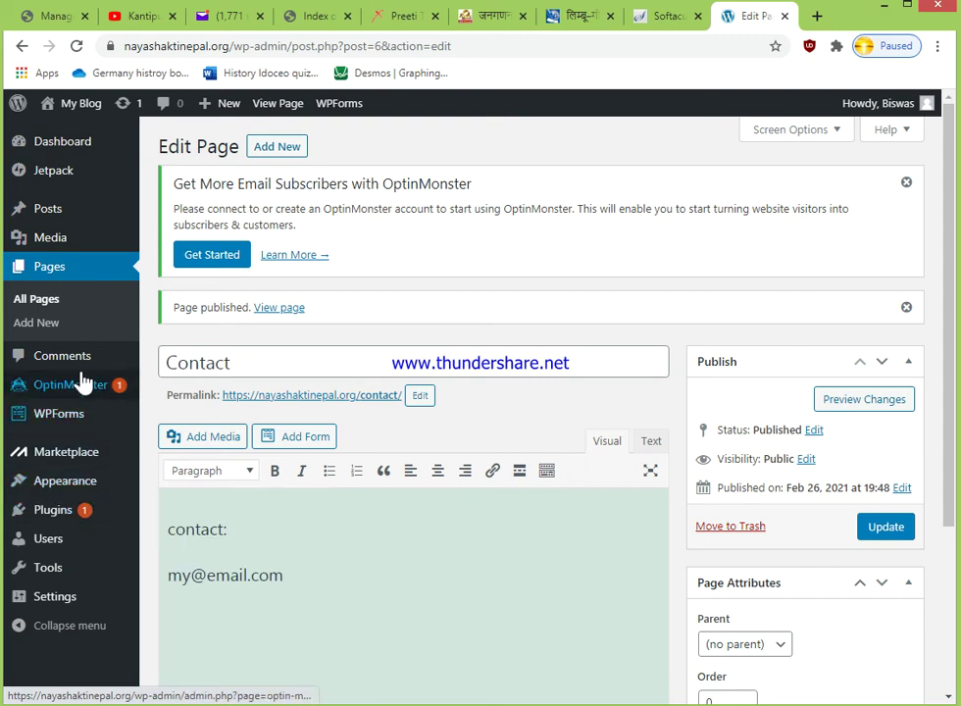
Return to the Pages list showing Contact, Introduction and the draft Privacy Policy.
click(37, 307)
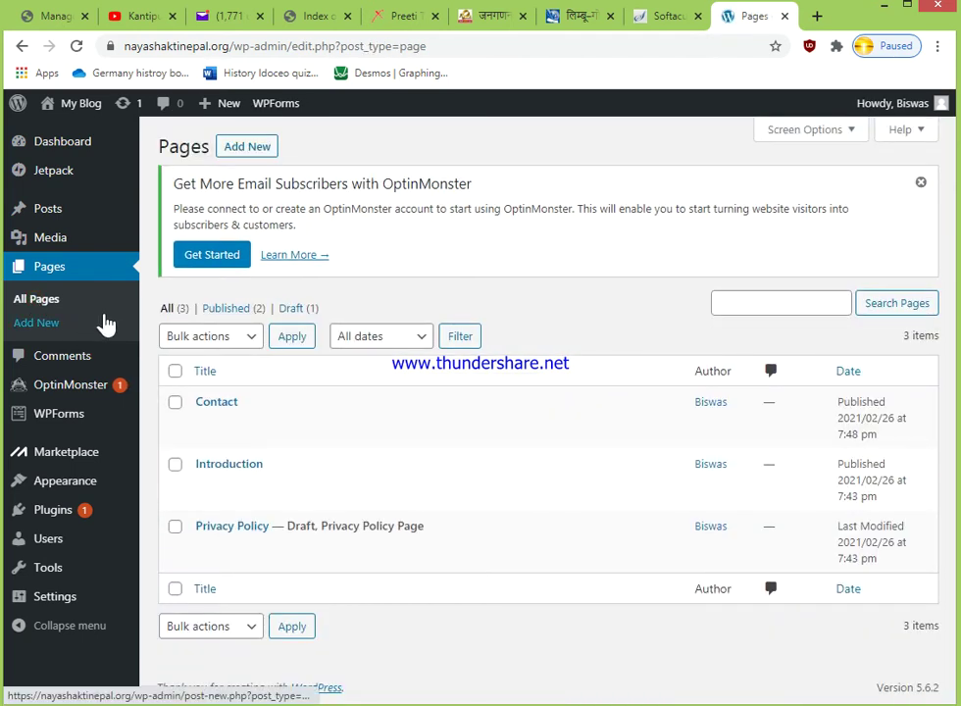
mouse_move(223, 476)
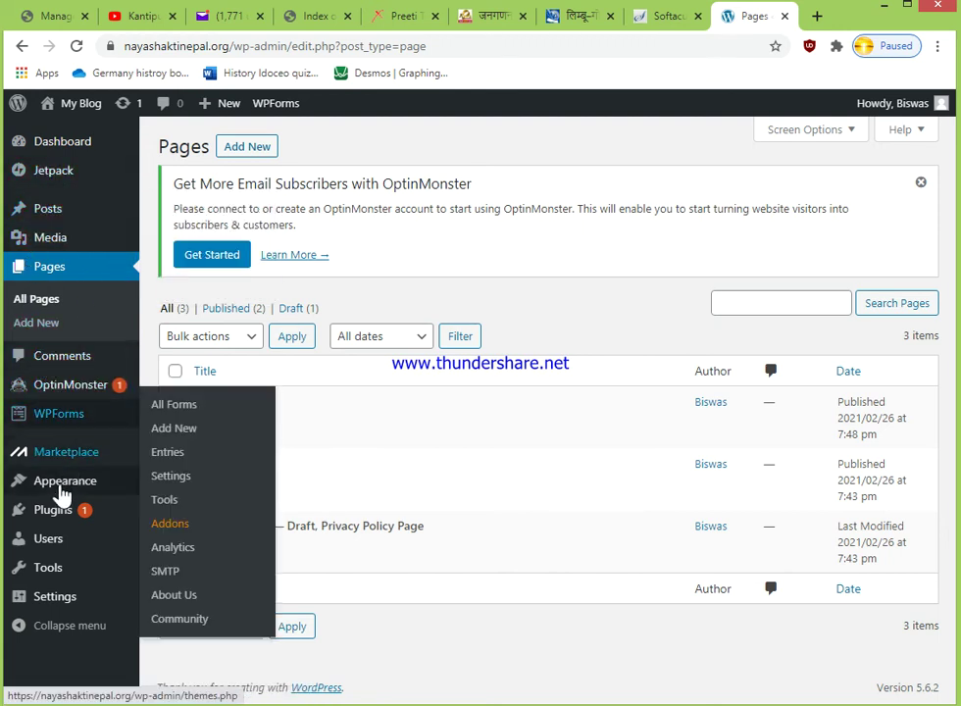
mouse_move(60, 488)
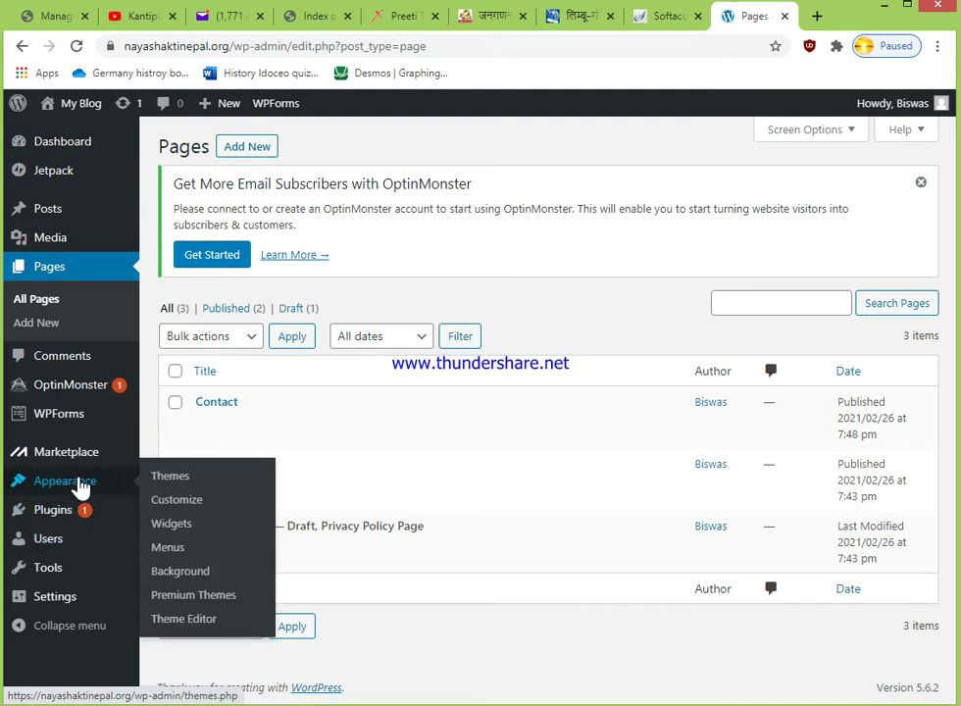
On the Menus page, create a new menu named menu1.
click(169, 548)
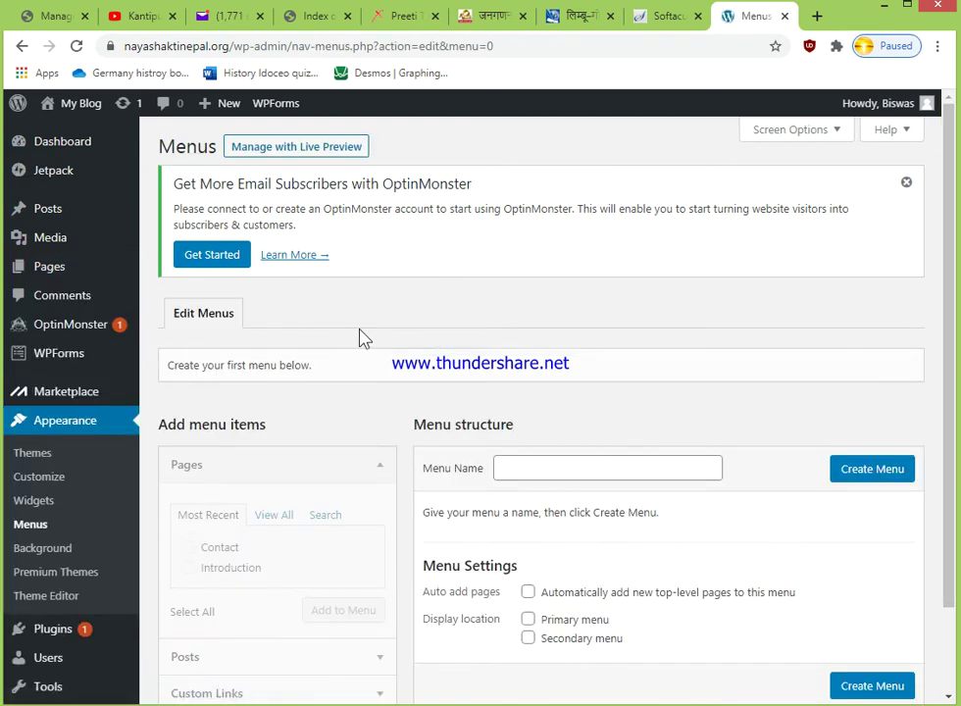
scroll(361, 339, down, 2)
click(547, 362)
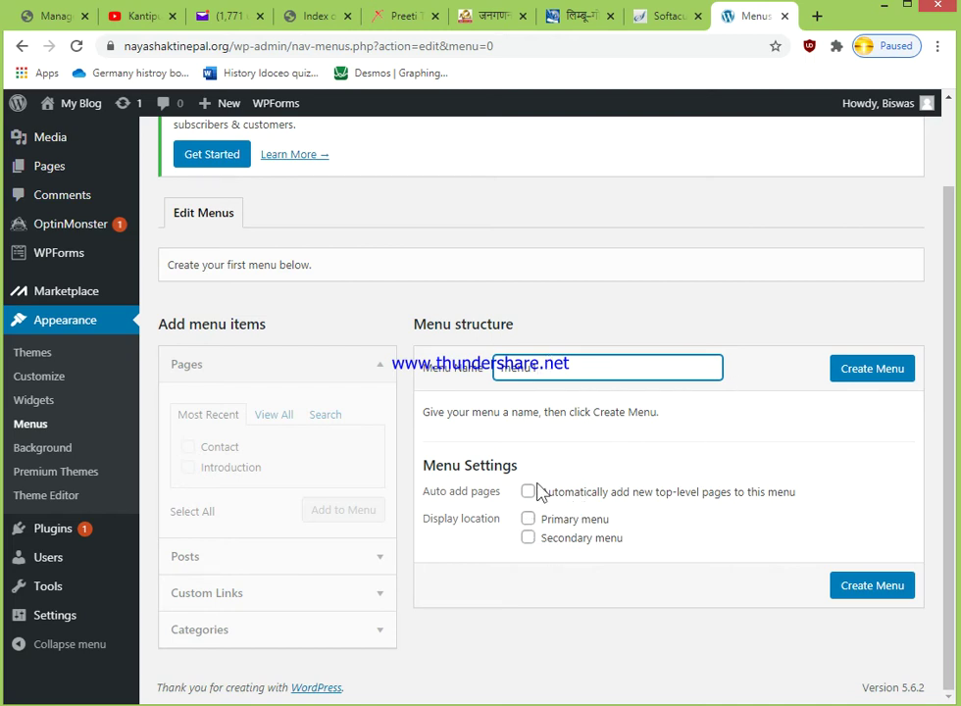
click(868, 371)
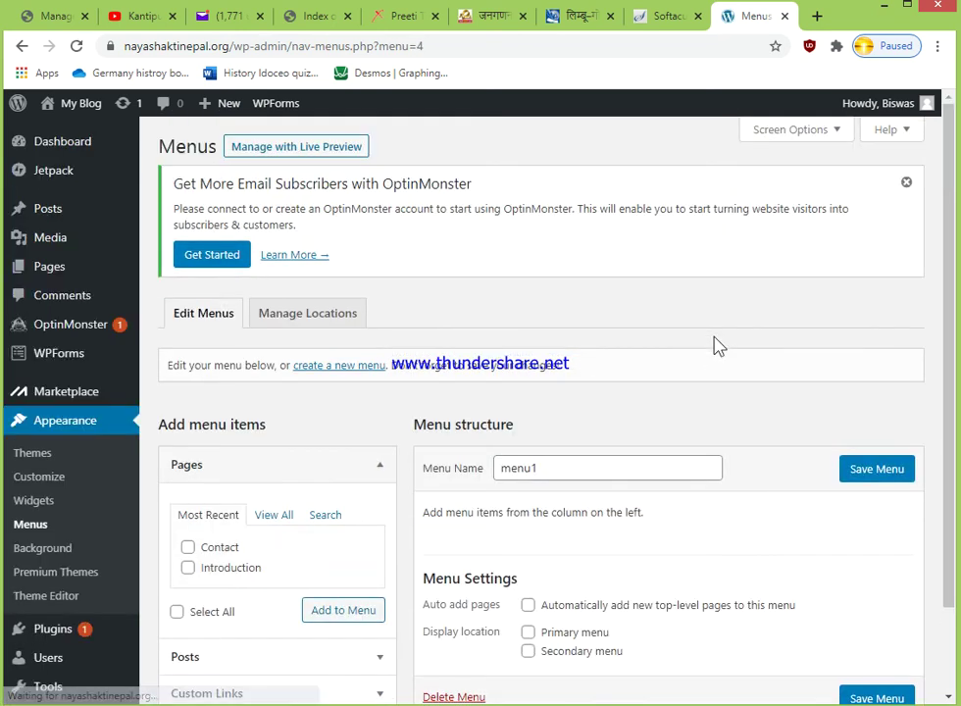
Add the Home, Contact and Introduction pages to menu1.
scroll(566, 497, down, 1)
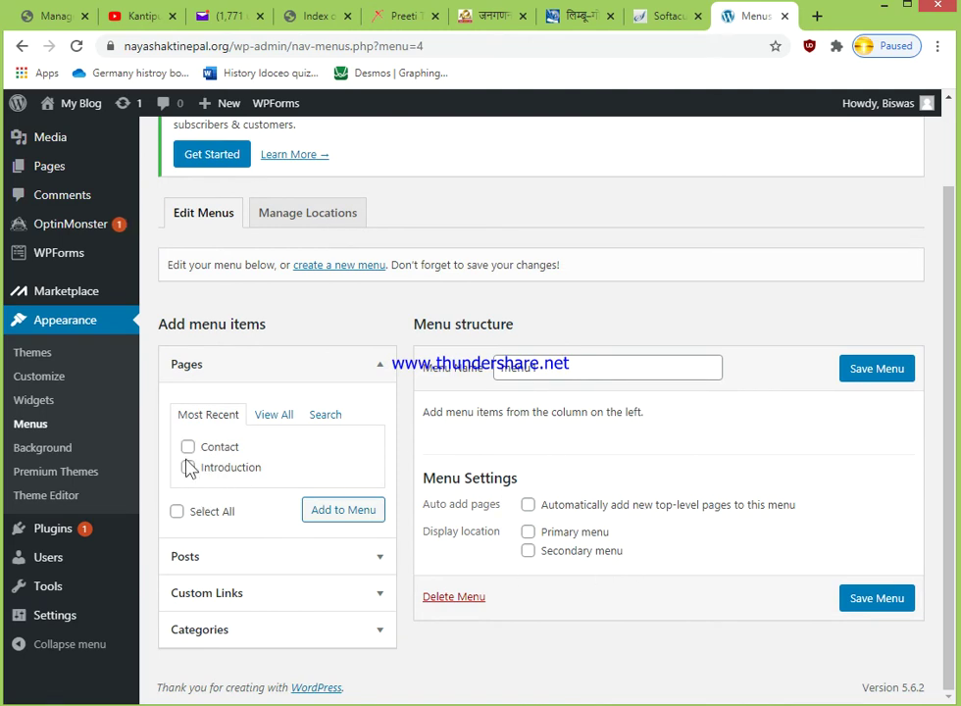
click(285, 419)
click(285, 419)
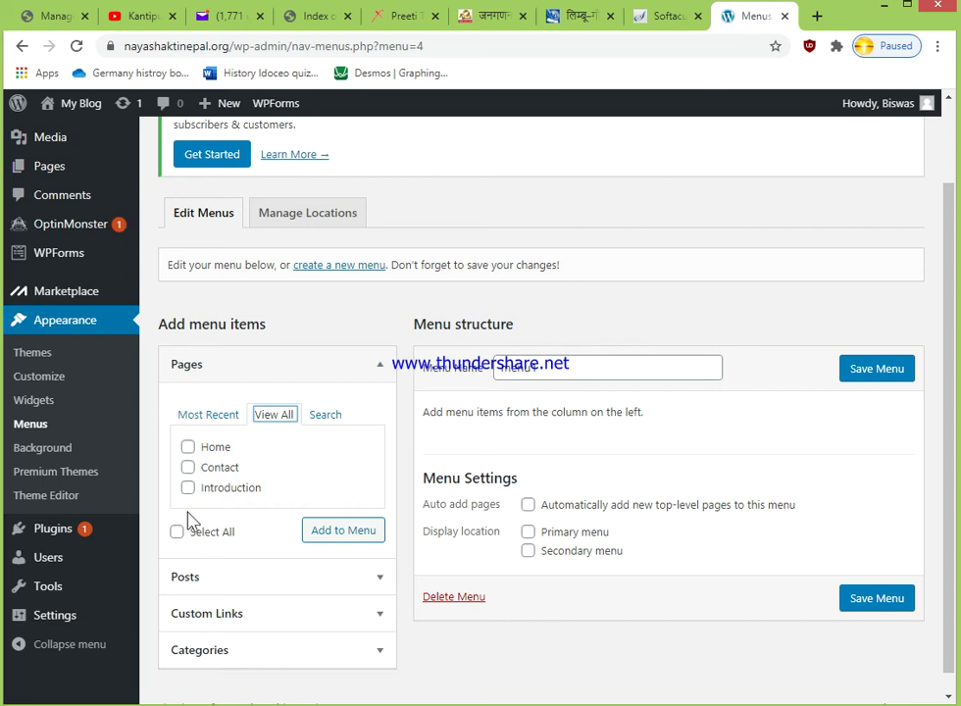
click(188, 448)
click(187, 468)
click(189, 489)
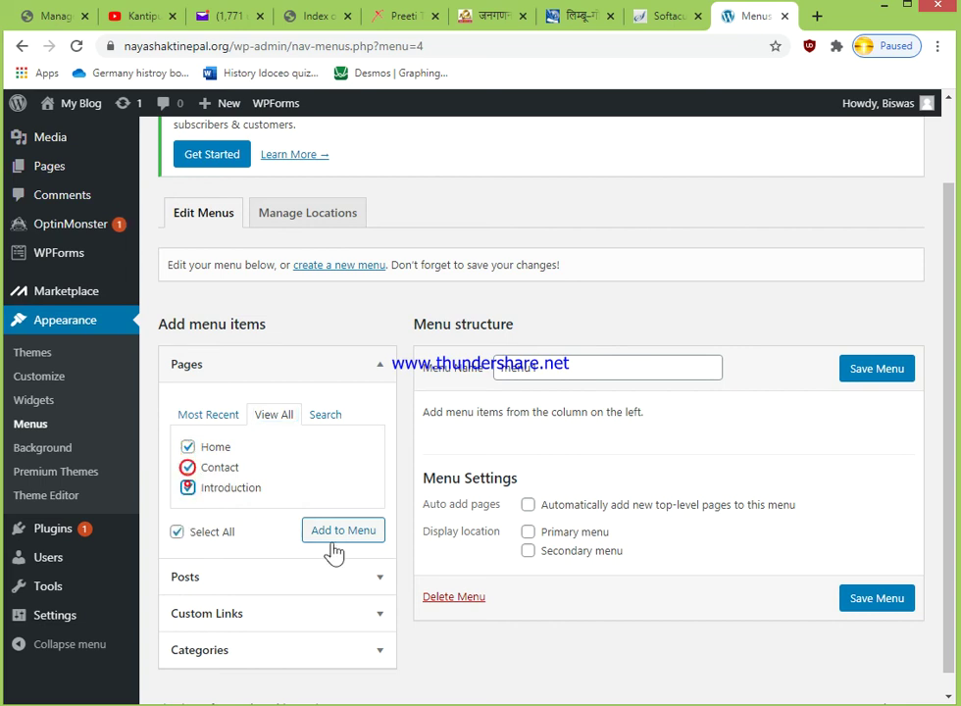
click(353, 538)
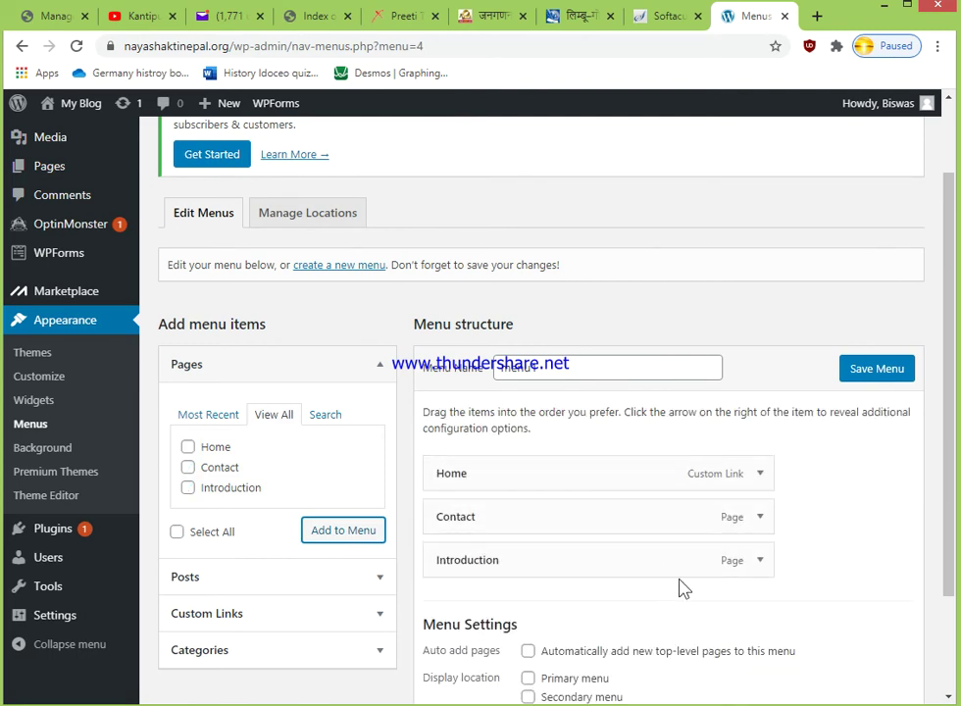
Add the News, Shopping and Sport categories to menu1.
scroll(683, 586, down, 2)
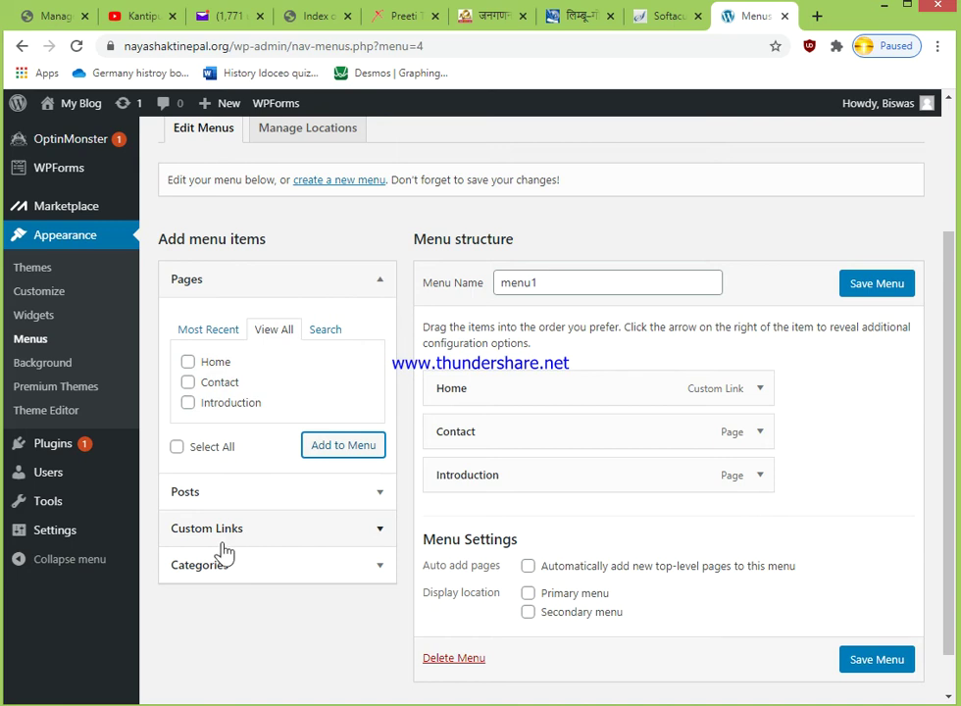
click(292, 573)
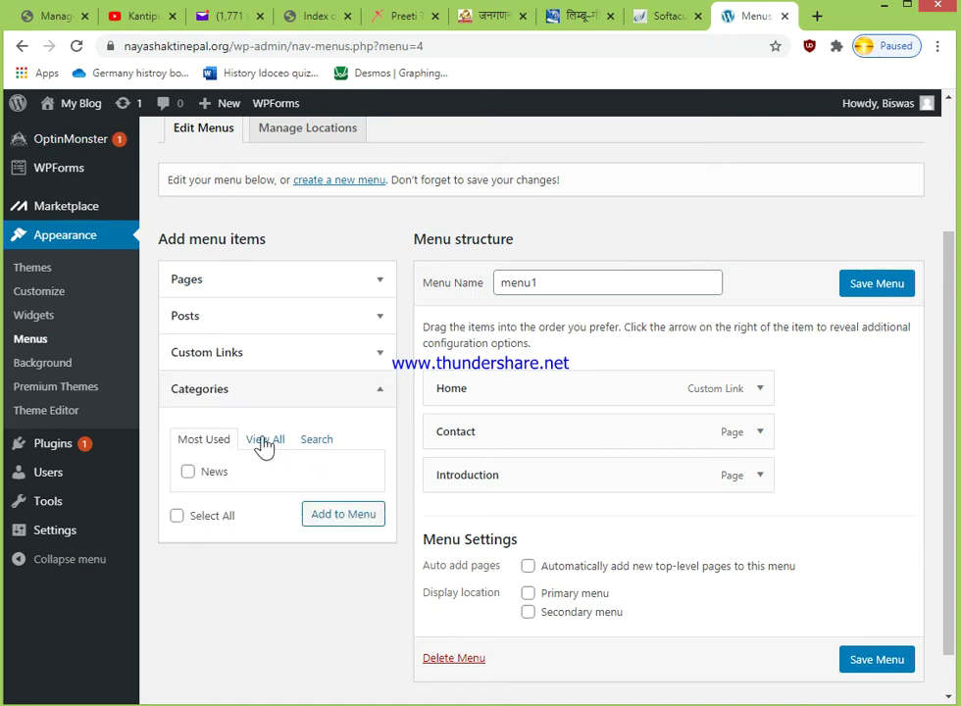
click(265, 441)
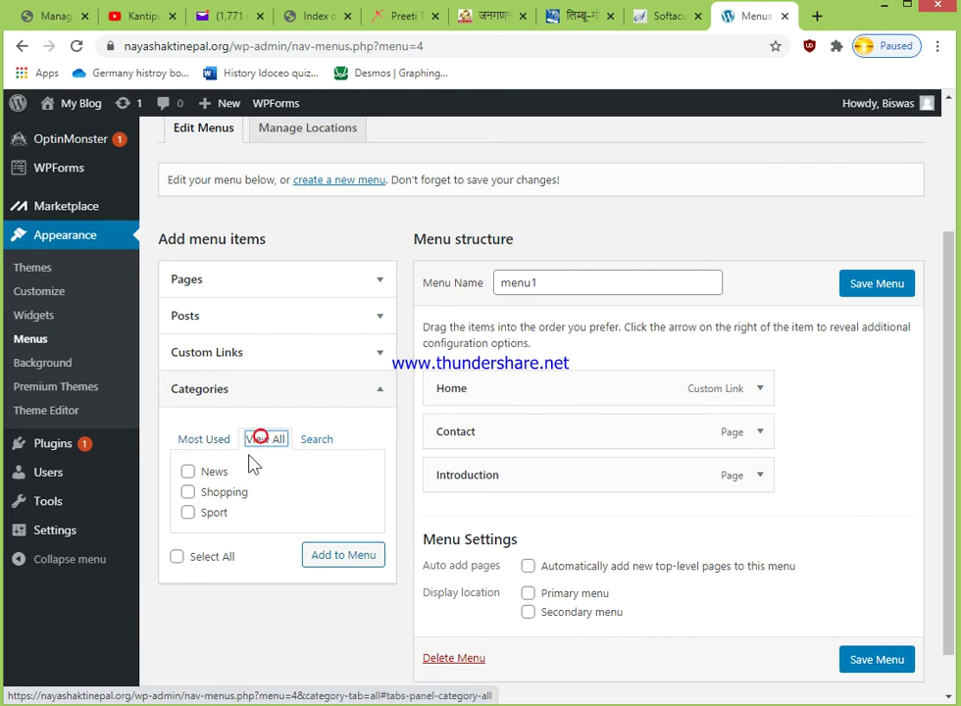
click(189, 474)
click(188, 493)
click(187, 514)
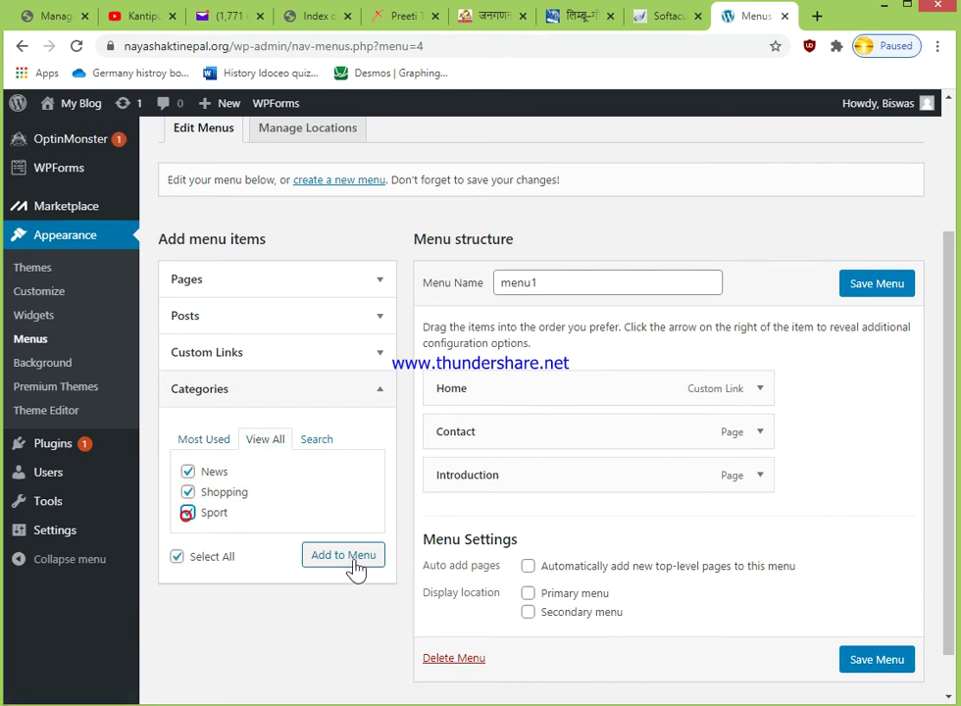
click(364, 559)
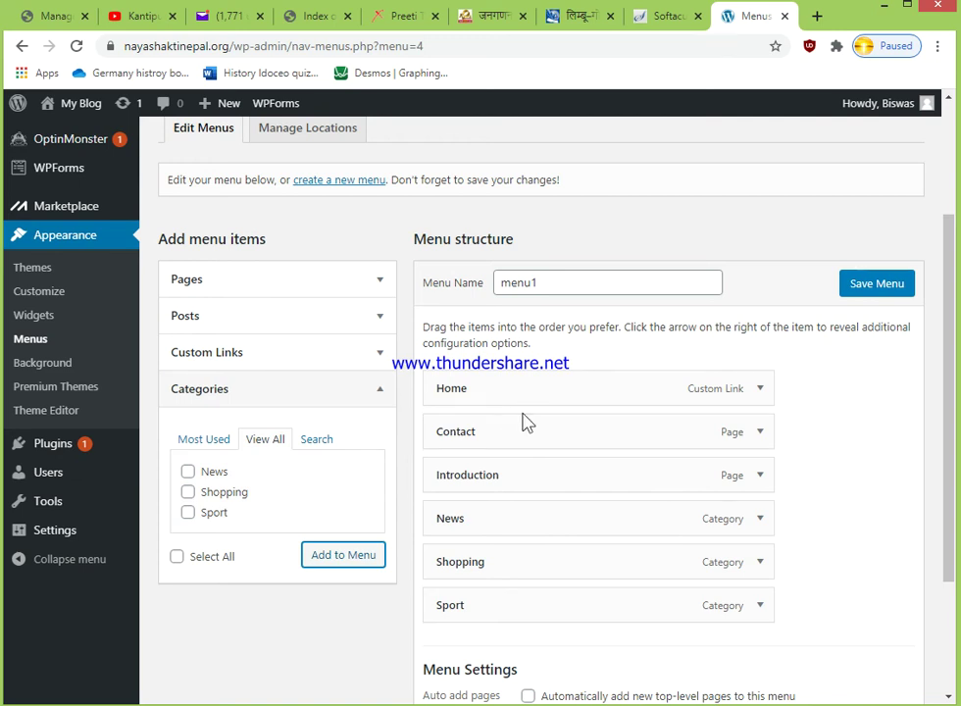
Drag Contact to the bottom of menu1 and save the menu.
drag(524, 426, 520, 594)
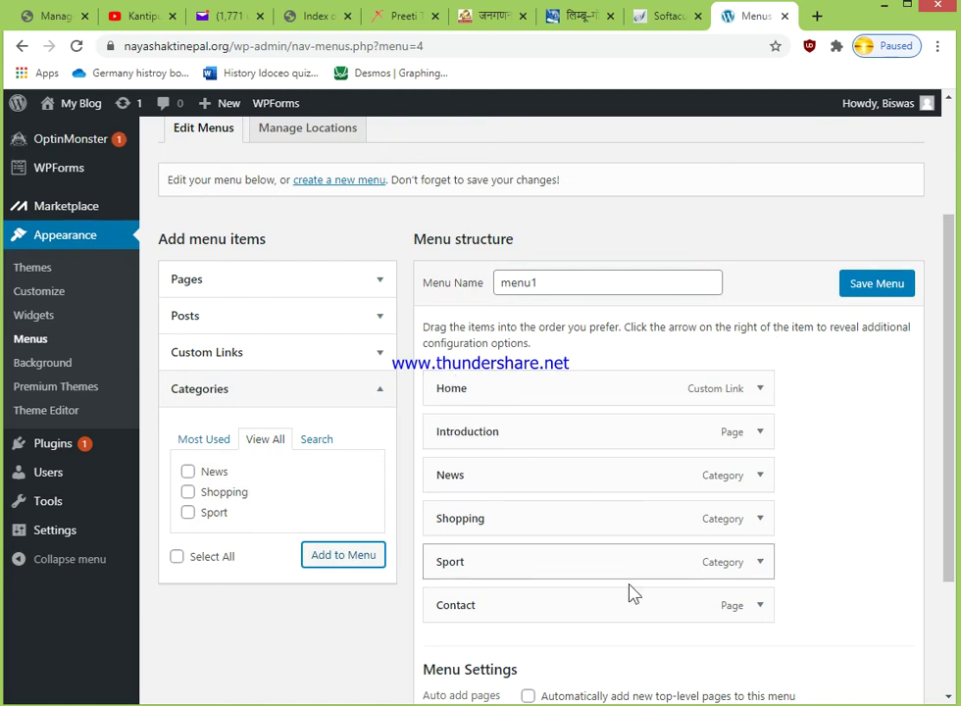
scroll(620, 585, down, 4)
scroll(622, 596, up, 5)
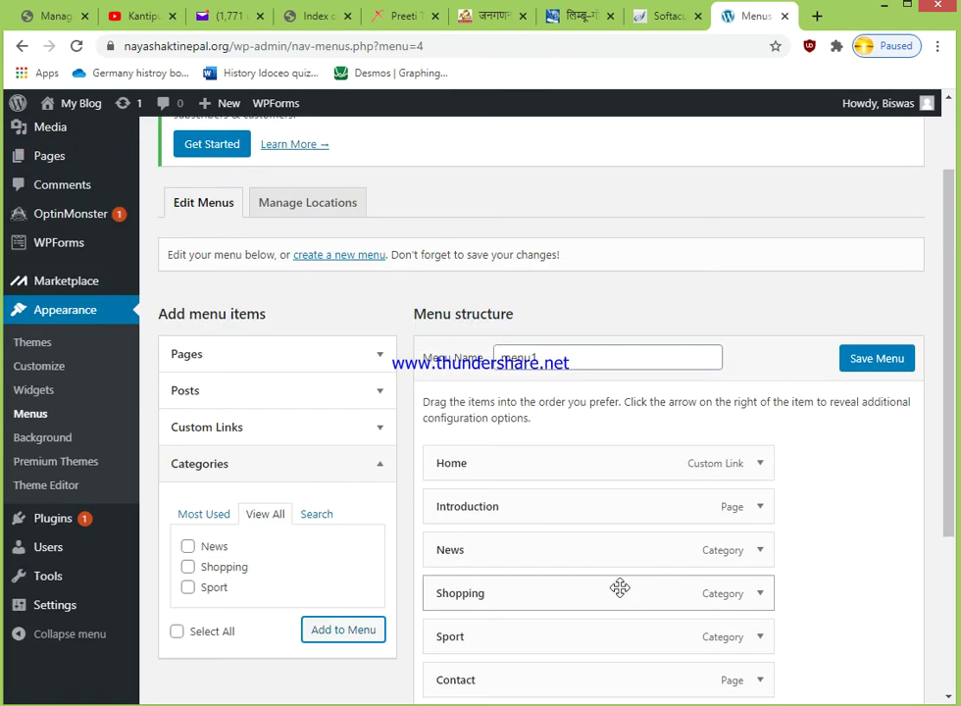
click(881, 361)
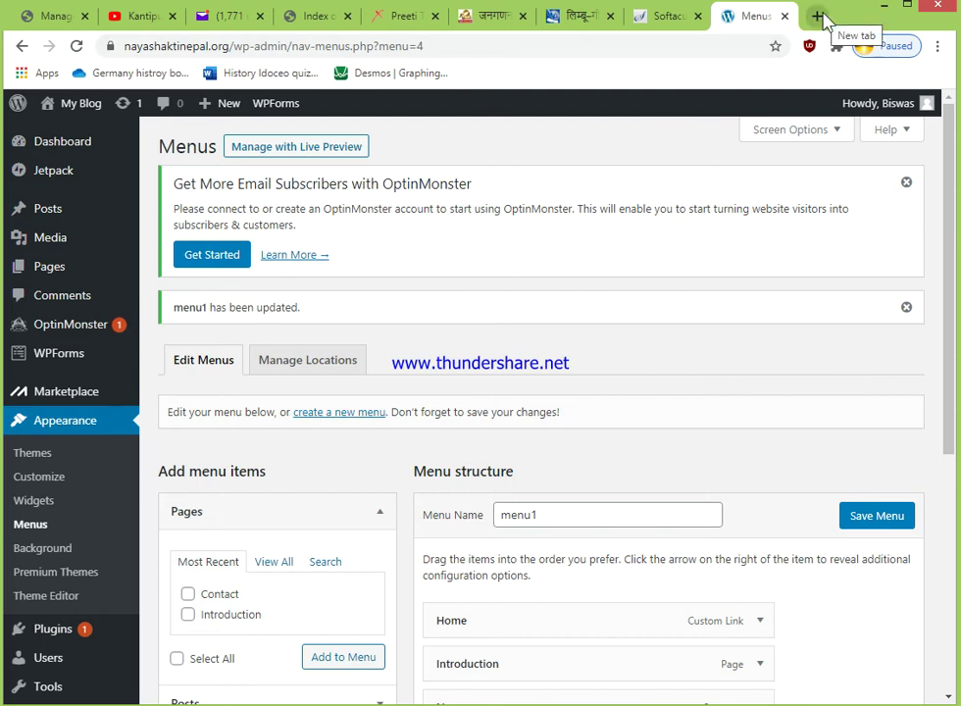
View nayashaktinepal.org in a new tab, then return to the WordPress Menus tab.
click(818, 17)
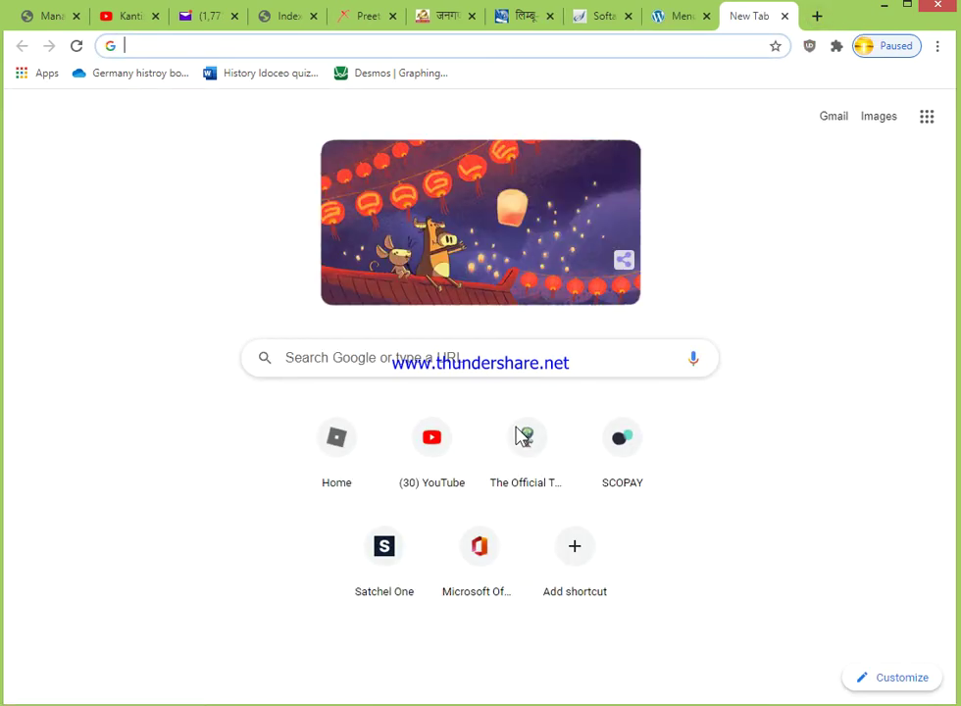
text(naya)
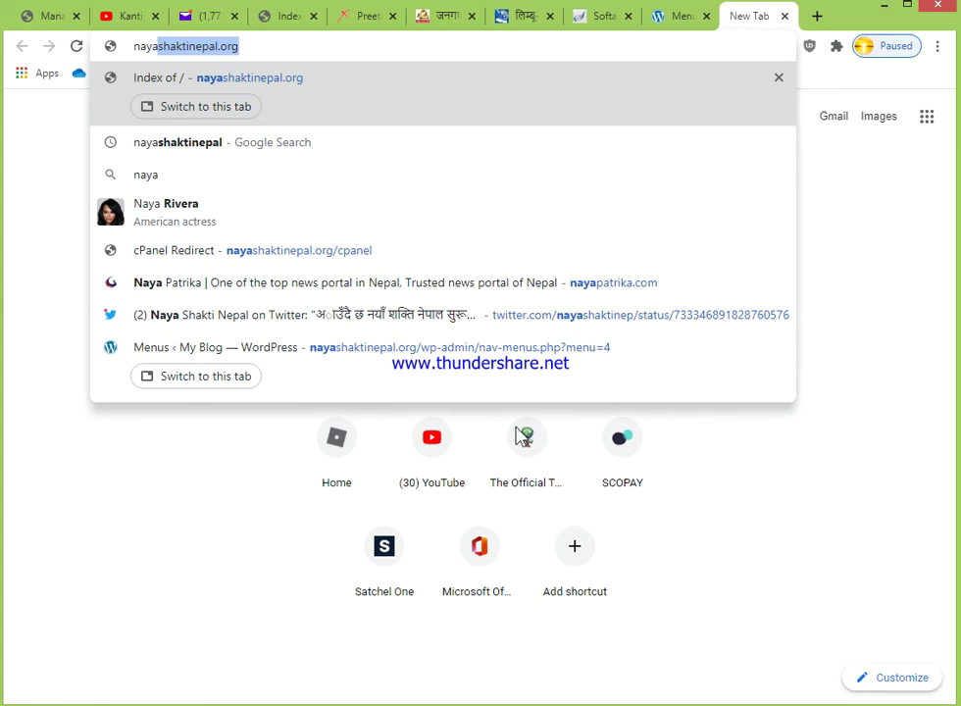
key(Return)
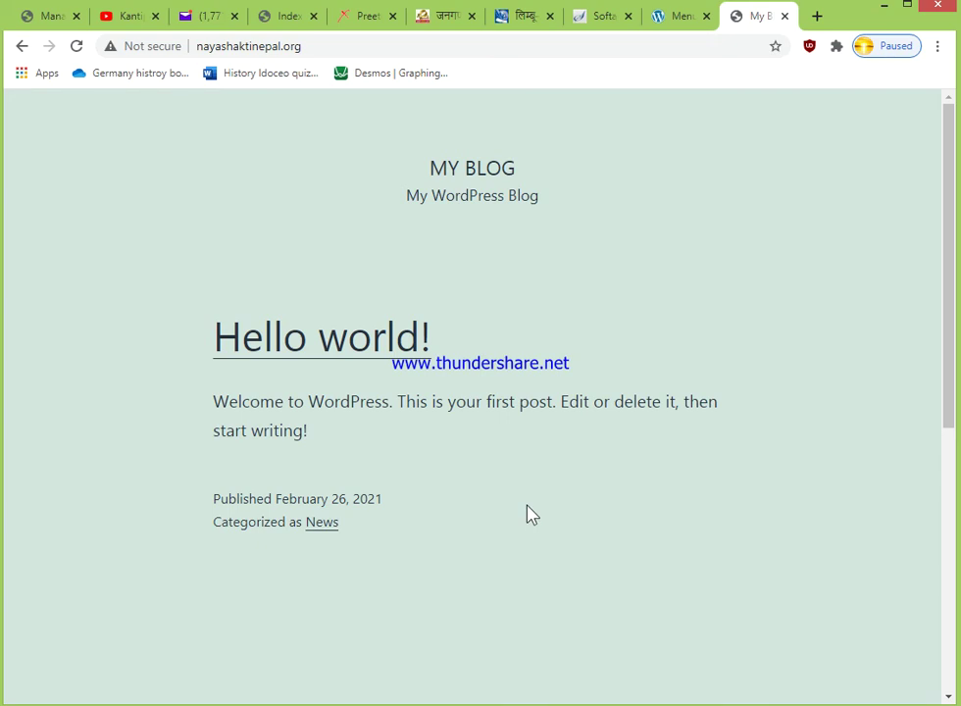
click(666, 18)
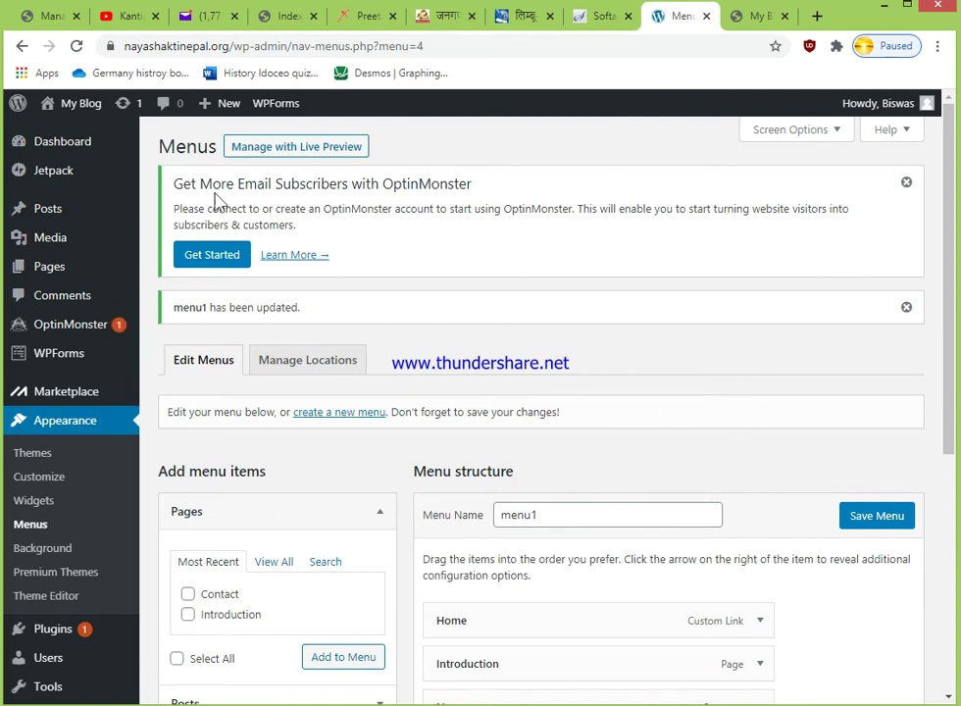
Open a blank Add New Post editor from the Posts menu.
mouse_move(42, 212)
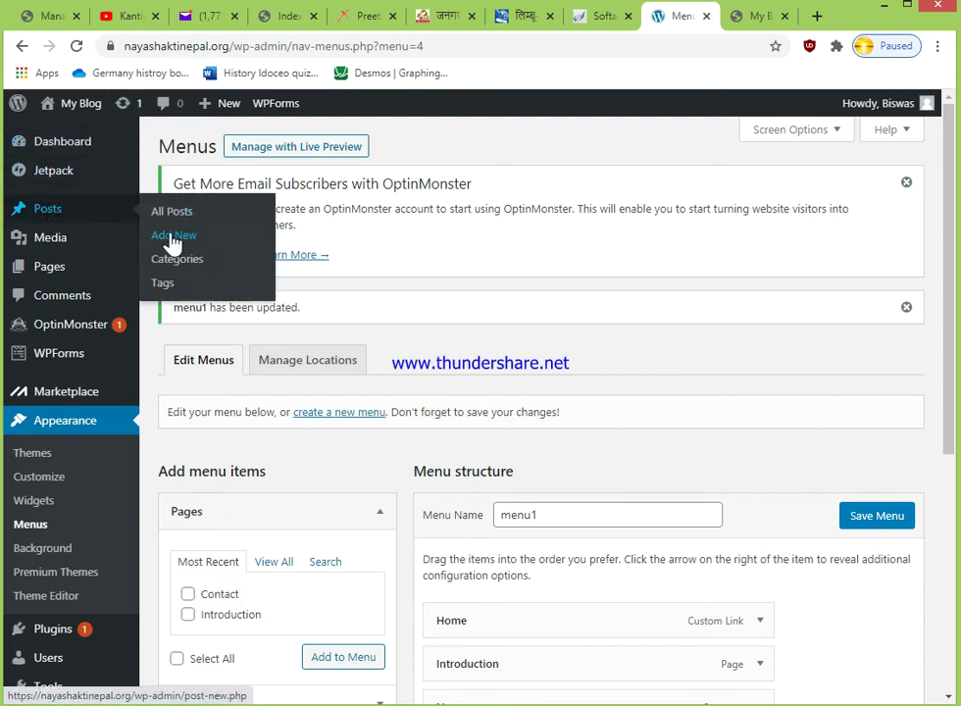
mouse_move(49, 139)
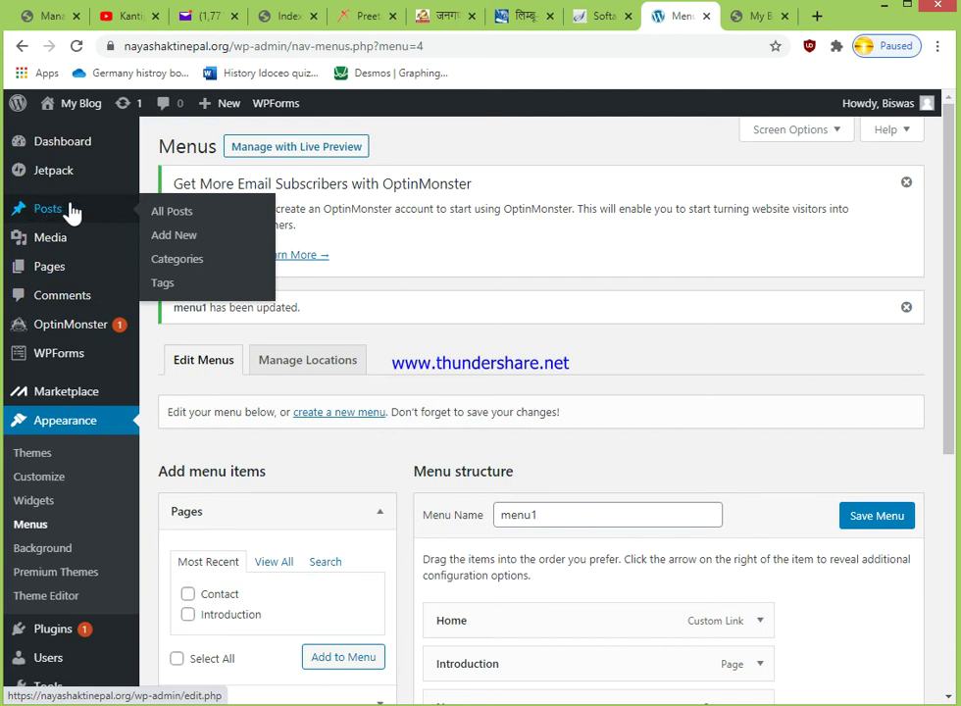
click(173, 240)
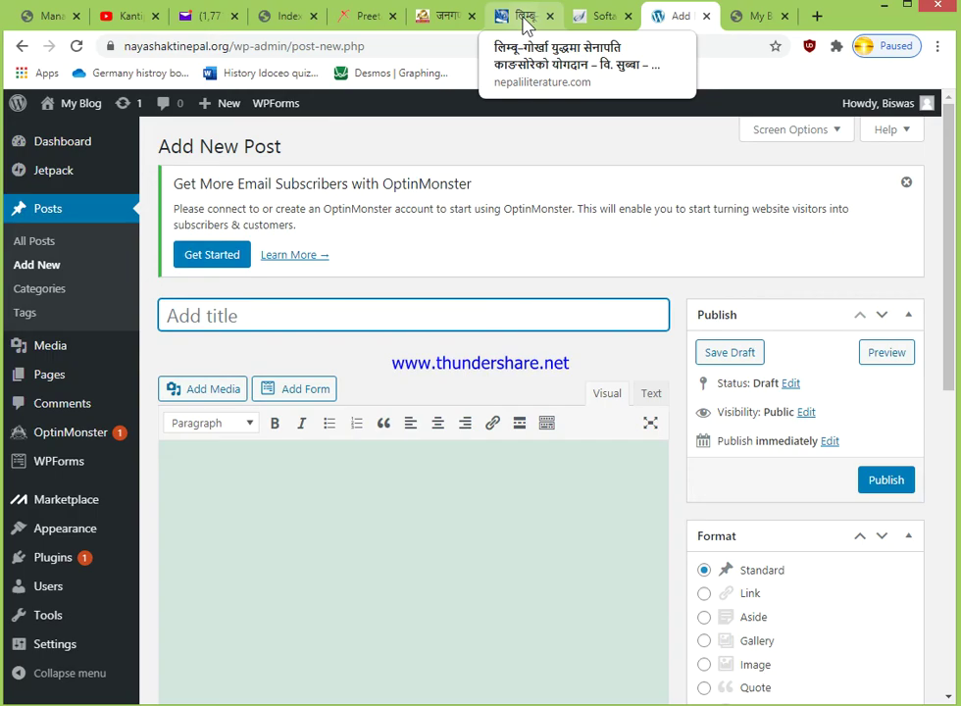
Copy the Nepali article's title and paste it into the new post's title.
click(527, 20)
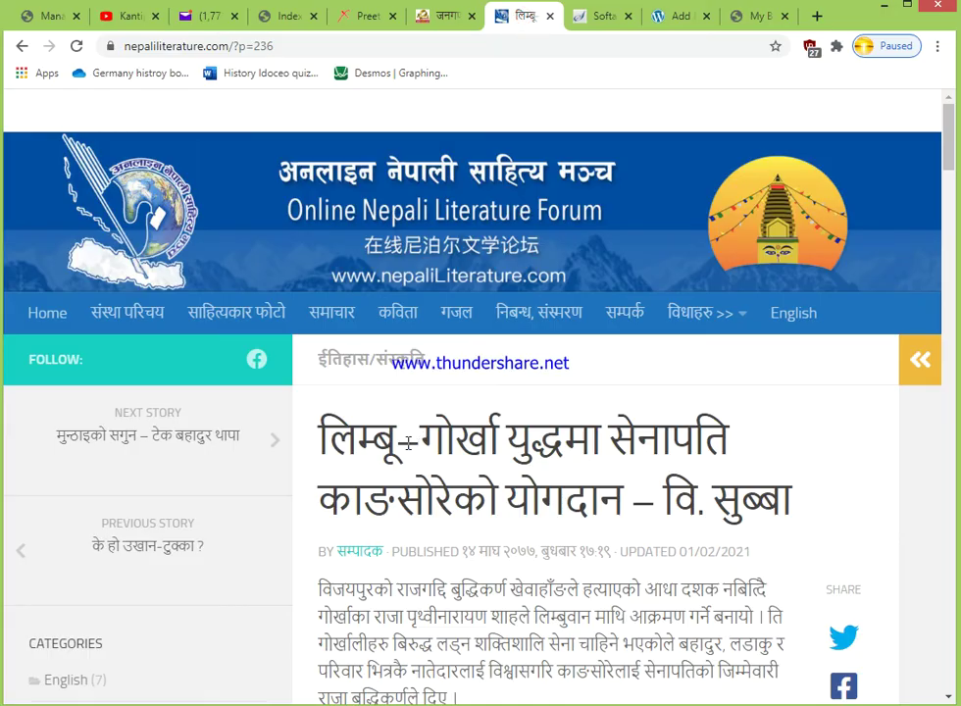
drag(318, 432, 793, 486)
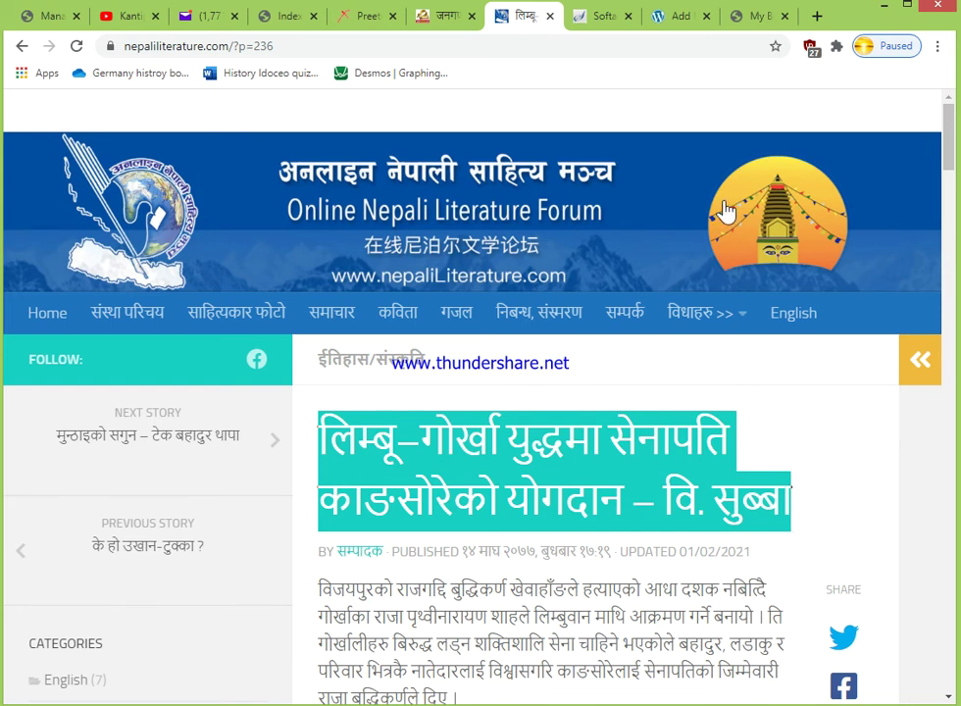
click(747, 17)
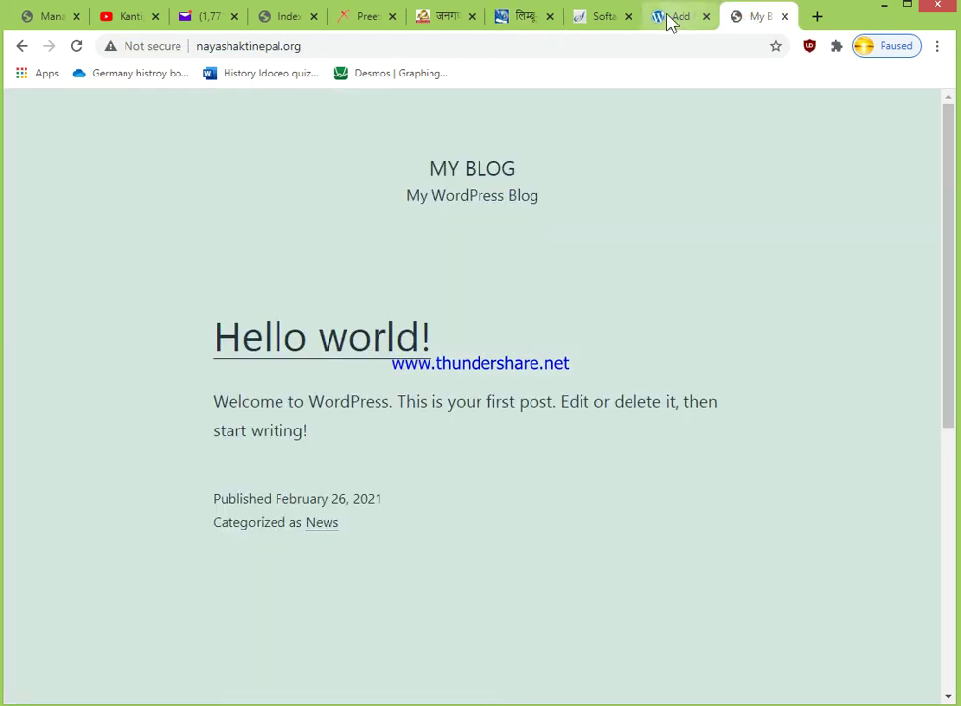
click(677, 17)
text(लिम्बू-गोर्खा युद्धमा सेनापति काङसोरेको योगदान – वि. सुब्बा)
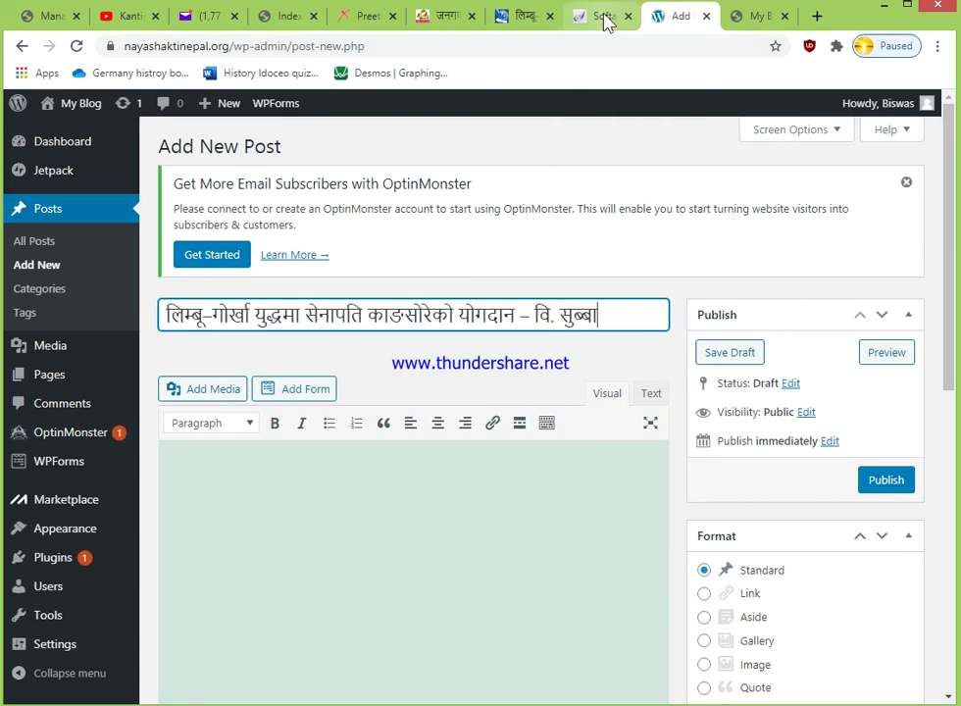
Copy the article's body text and switch the post body to the Text editor.
click(520, 17)
scroll(385, 510, down, 3)
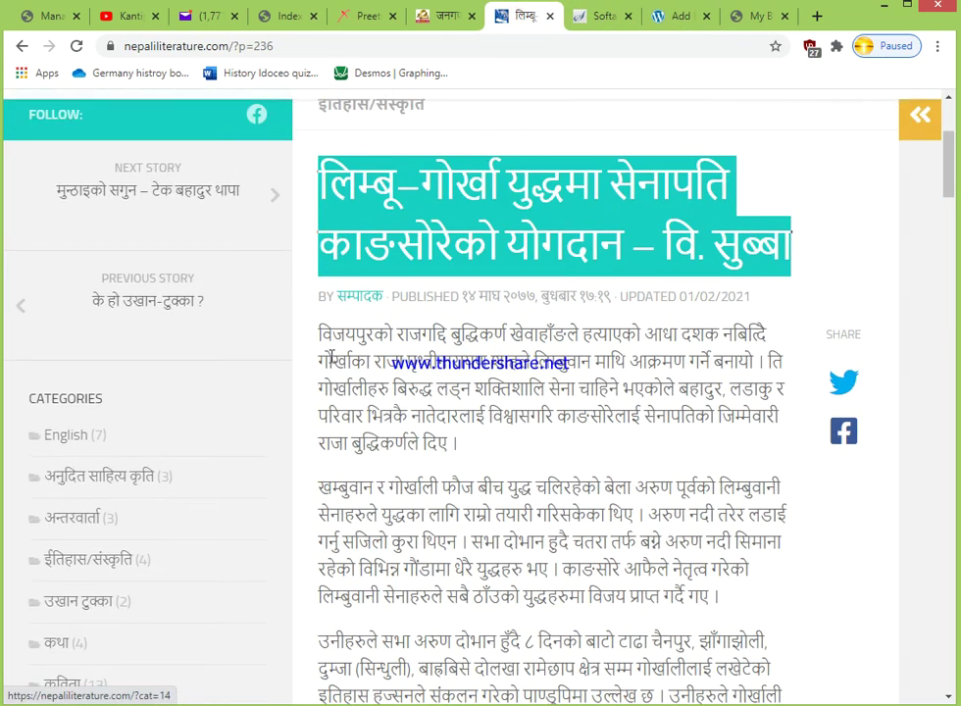
drag(319, 334, 802, 566)
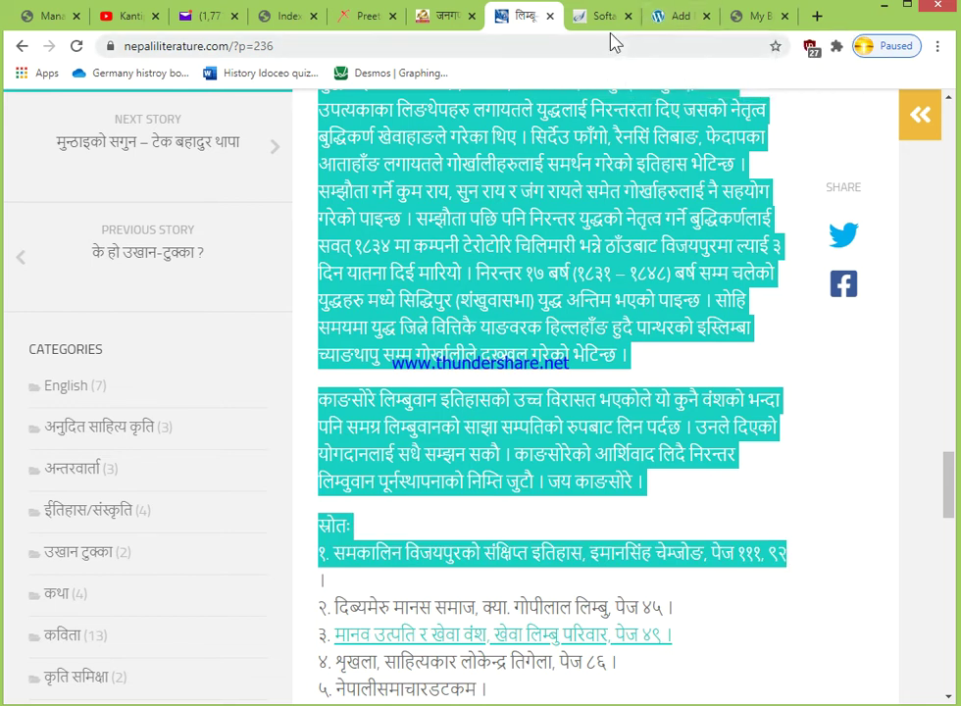
click(673, 14)
click(297, 485)
click(650, 394)
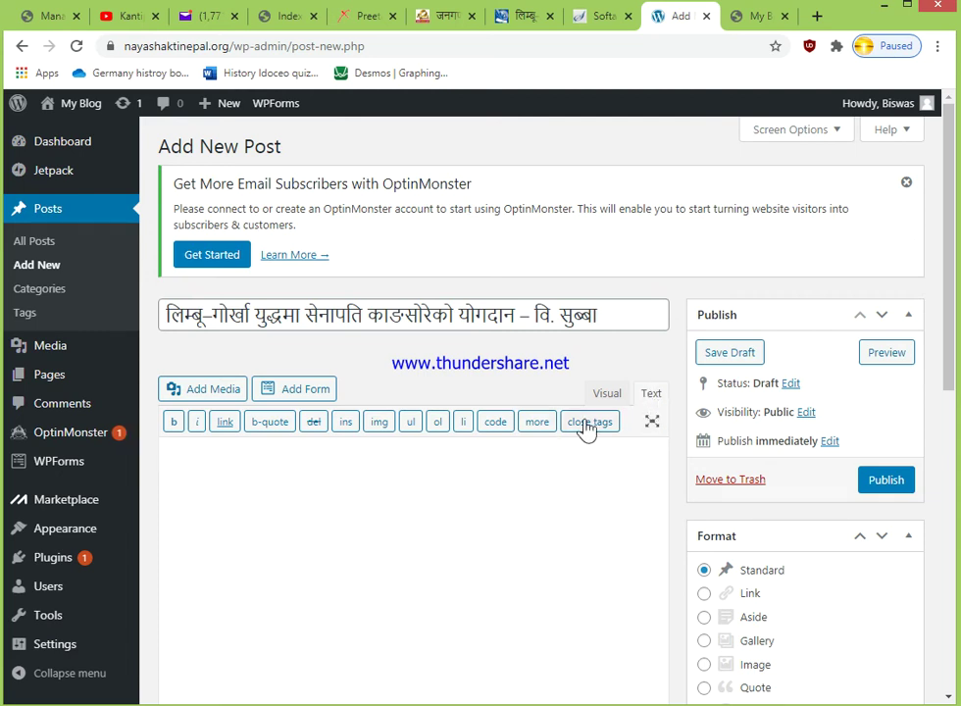
Paste the Nepali article into the post body in the Text editor.
click(607, 394)
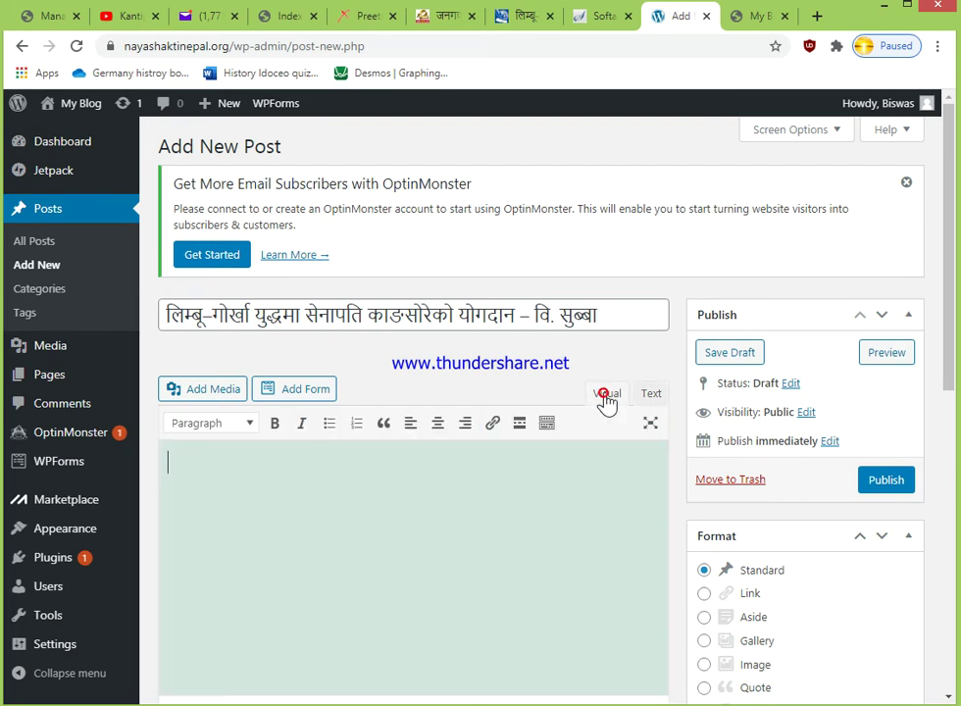
click(651, 393)
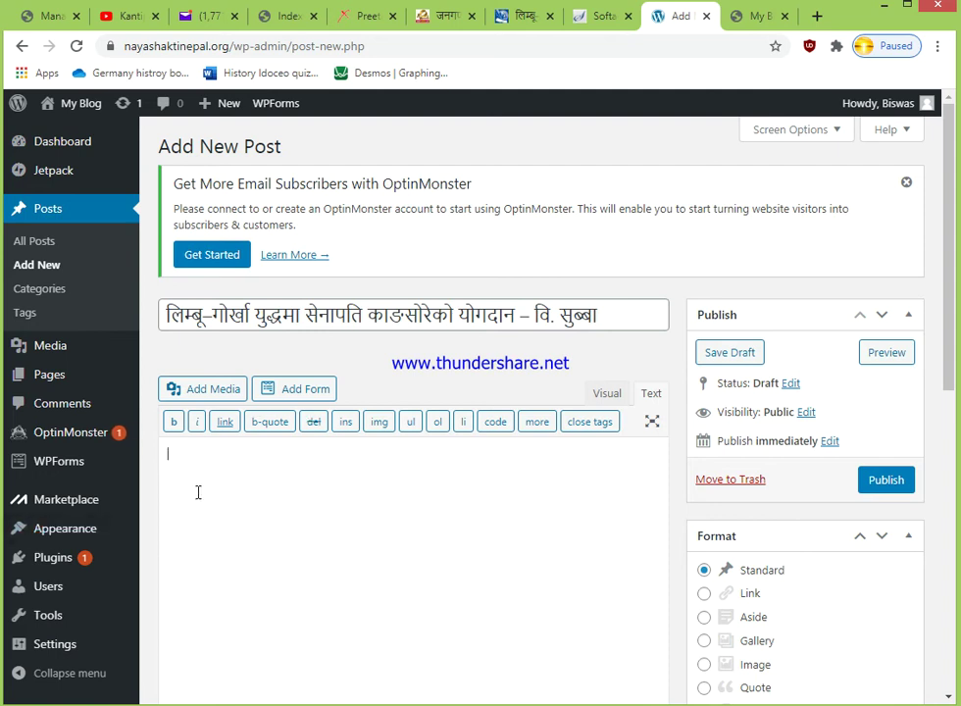
key(ctrl+v)
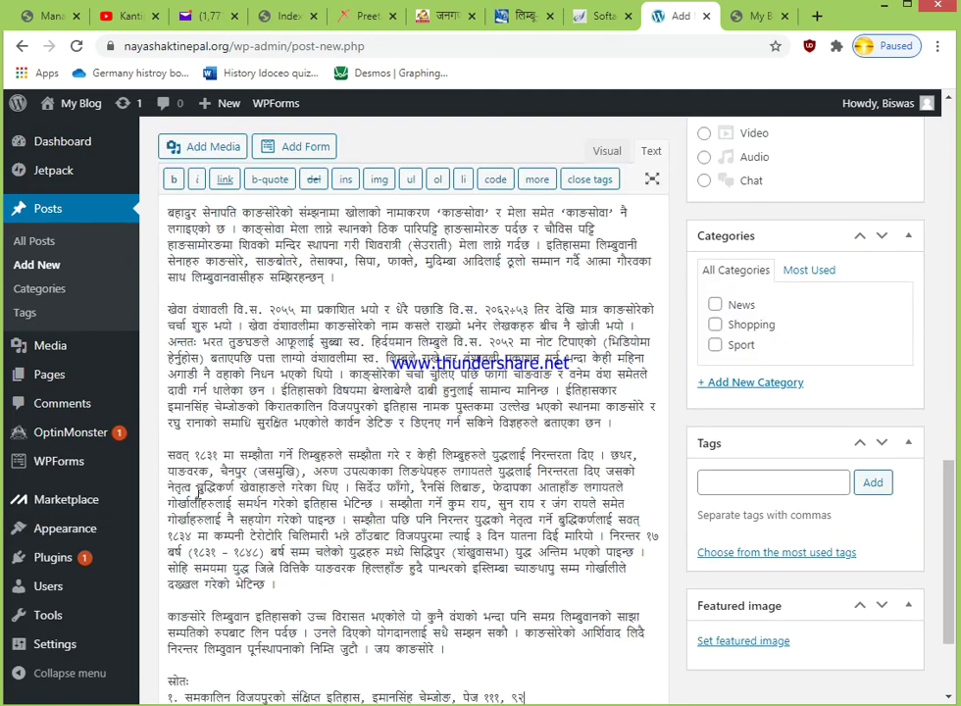
scroll(199, 488, up, 15)
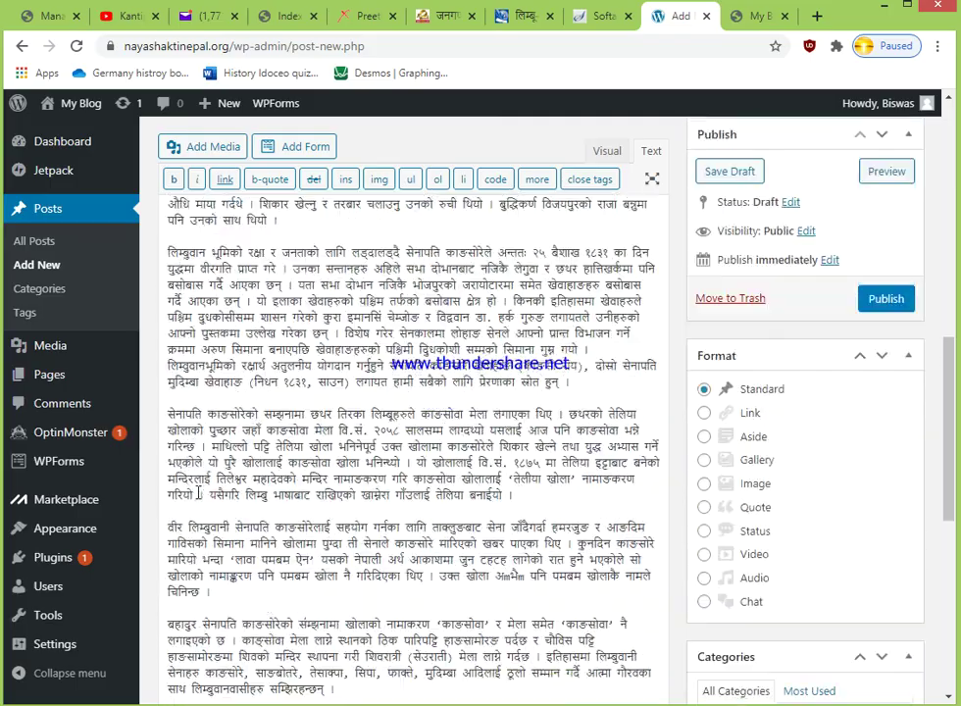
scroll(199, 494, down, 10)
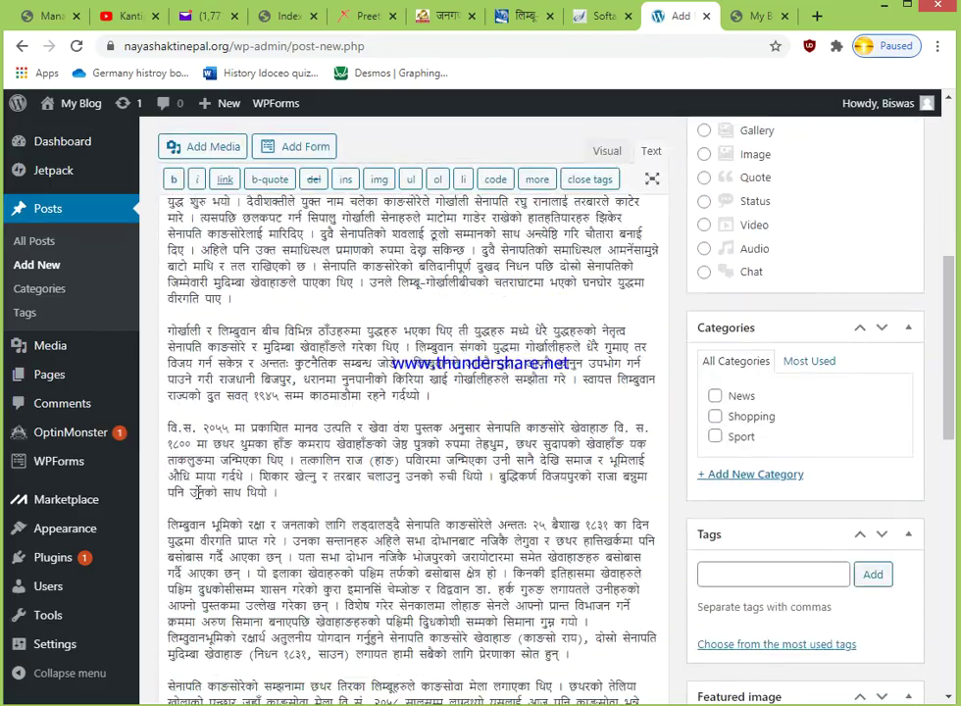
scroll(197, 494, up, 10)
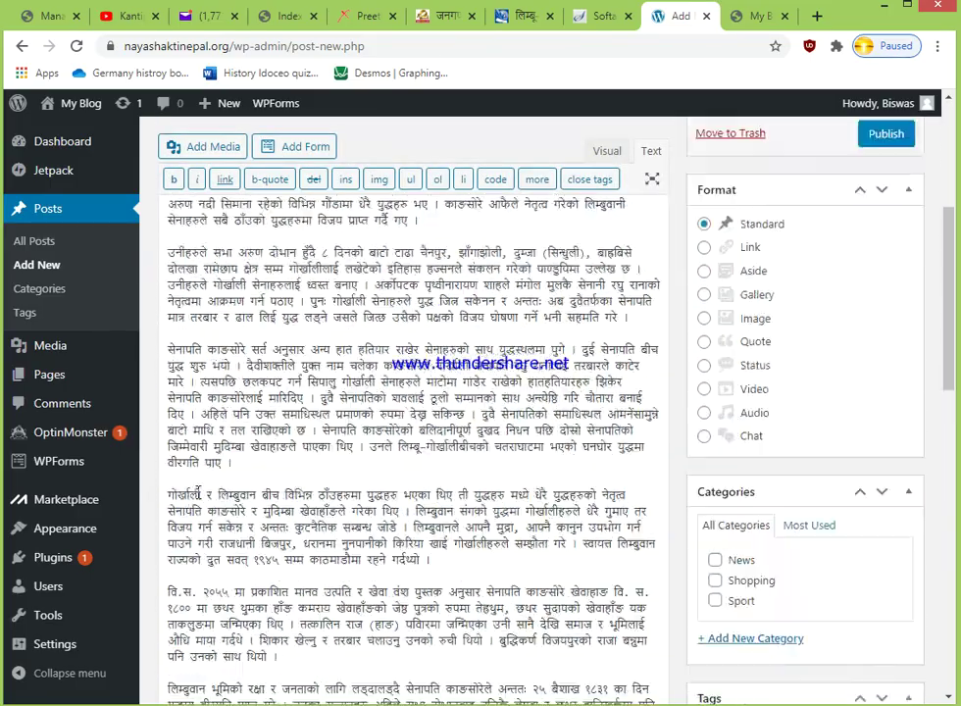
scroll(199, 494, down, 10)
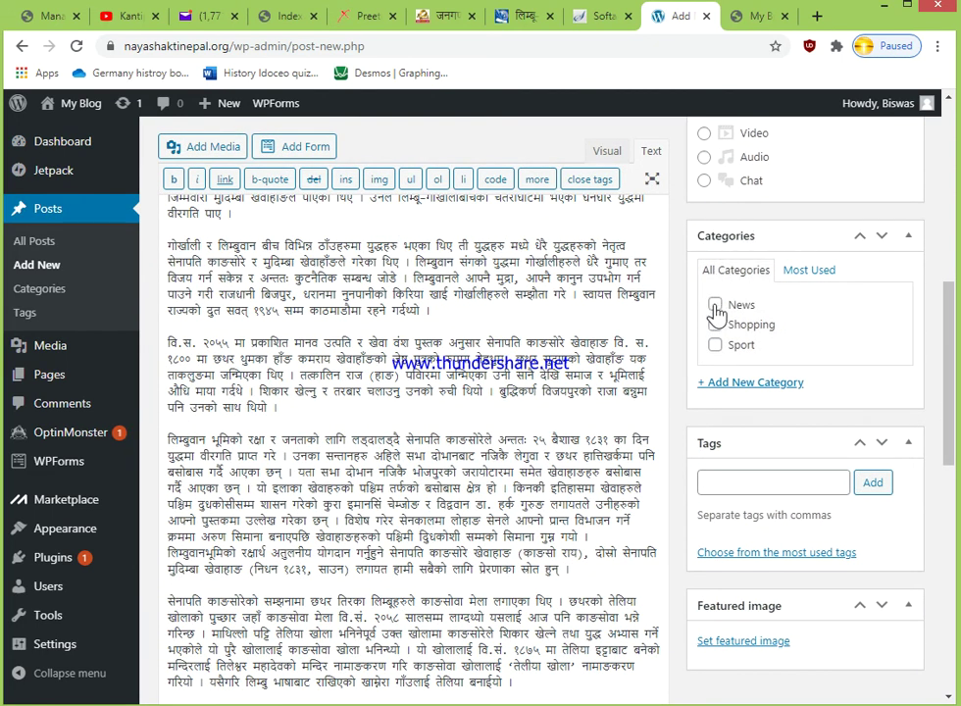
File the post under News and begin setting a featured image.
click(715, 305)
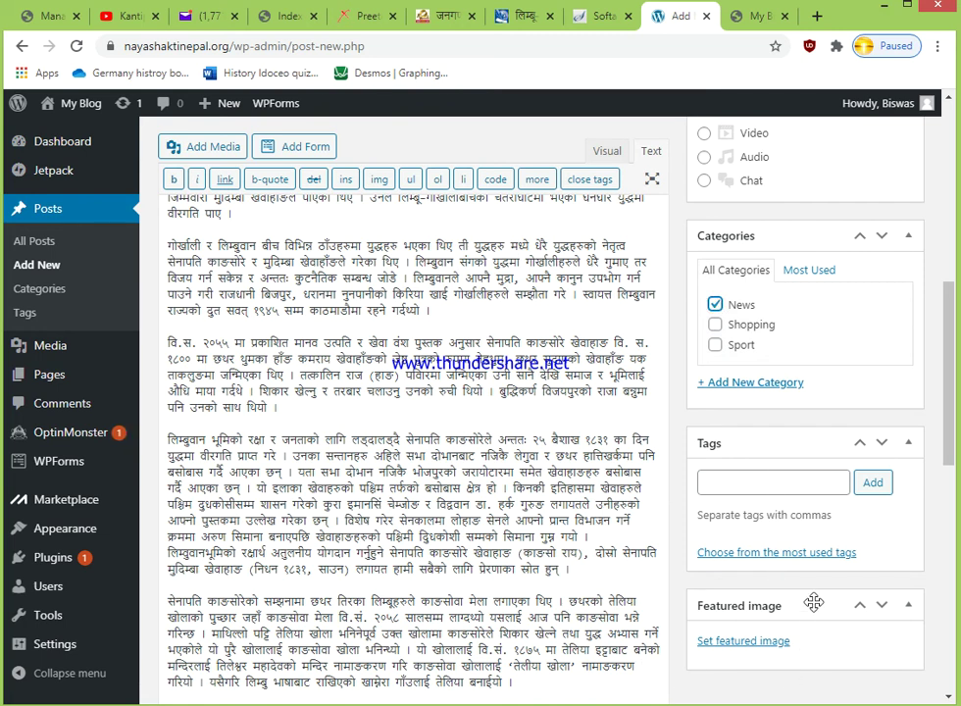
scroll(420, 564, up, 3)
scroll(420, 564, down, 5)
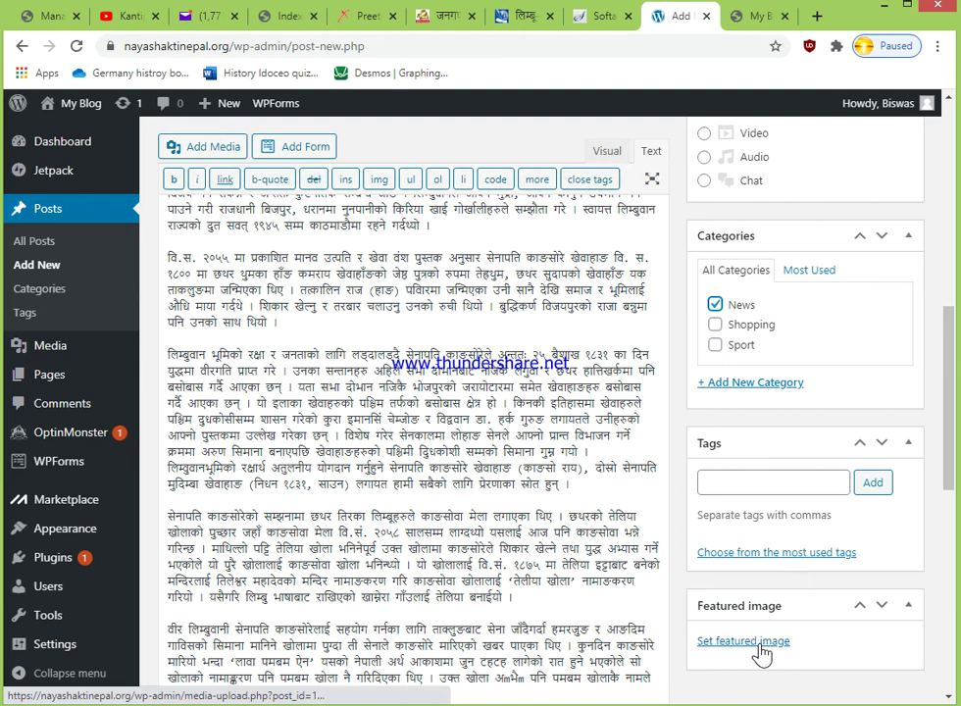
click(756, 650)
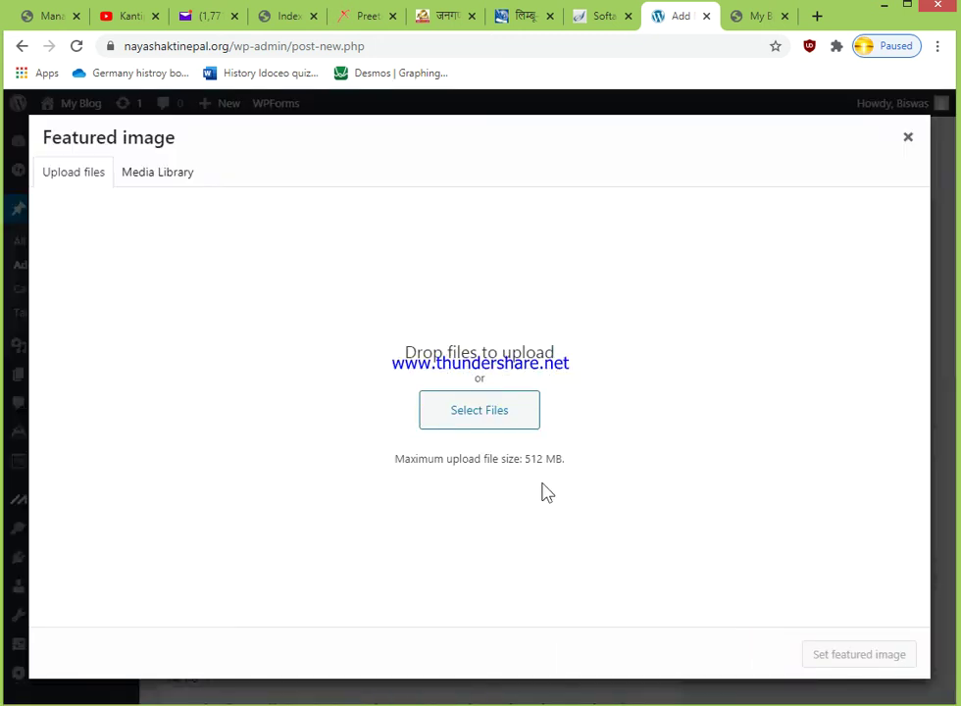
Upload the kangshore-520x743 drawing and set it as the post's featured image.
click(490, 416)
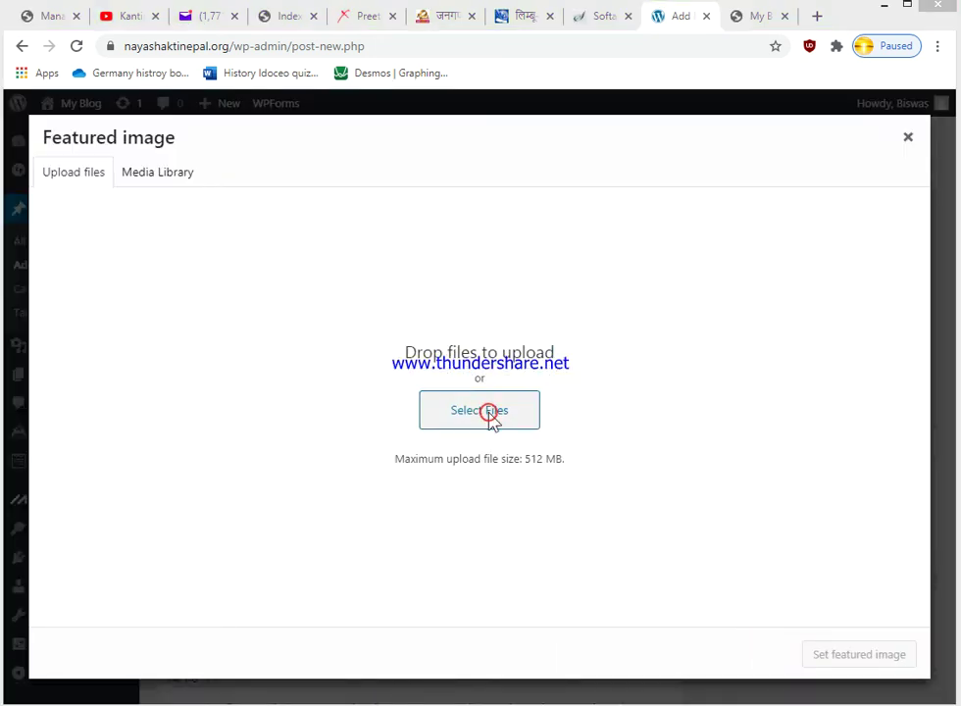
click(294, 271)
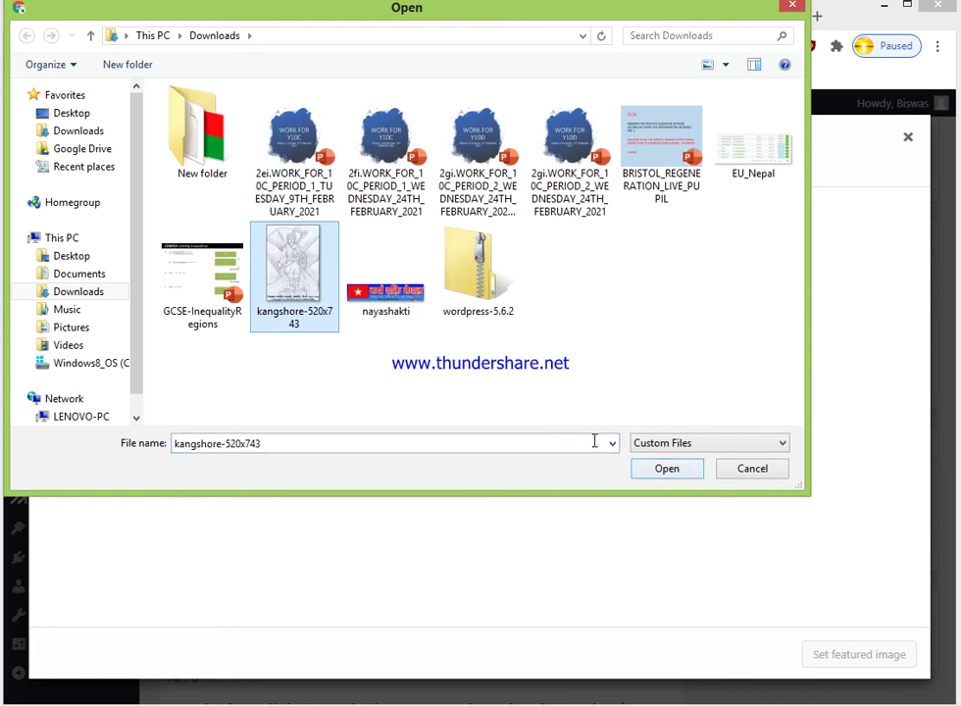
click(672, 470)
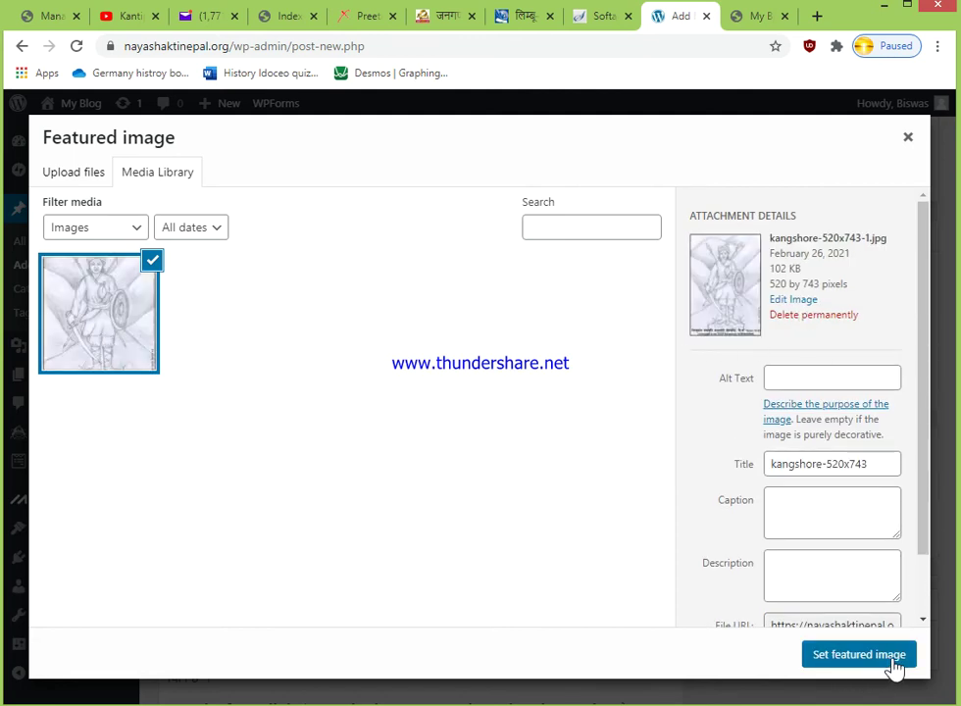
drag(923, 538, 939, 624)
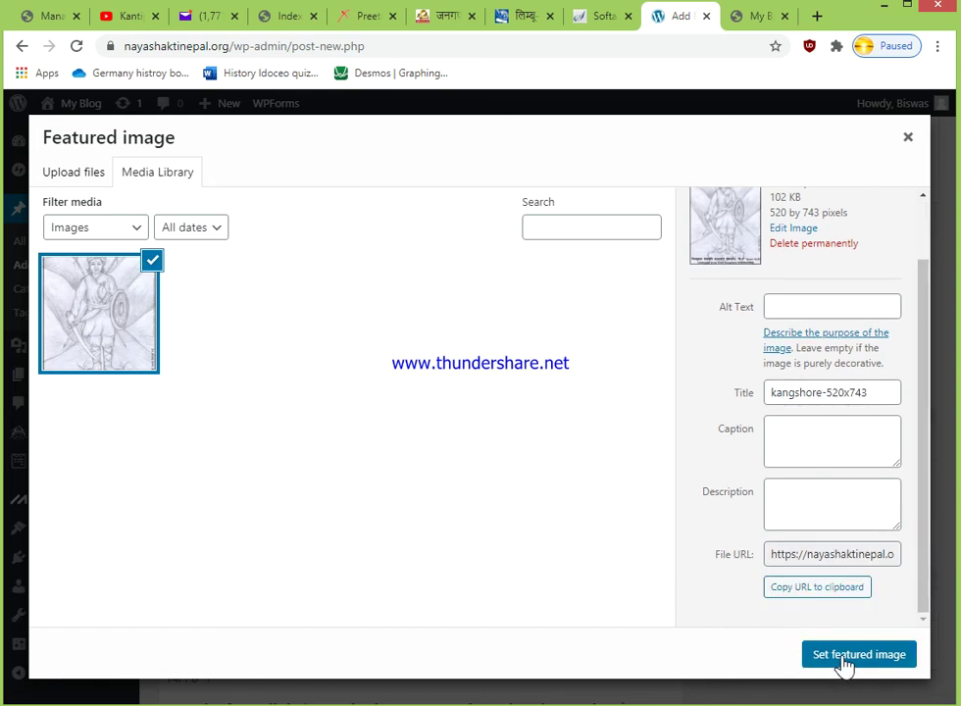
click(846, 659)
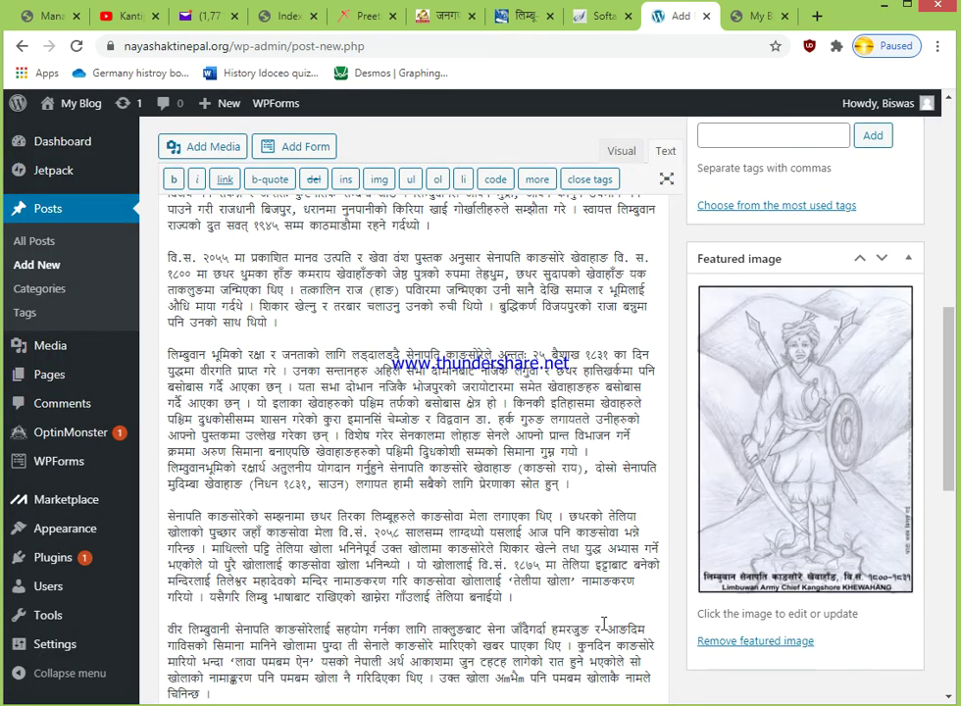
Publish the Nepali article post and bring up the live My Blog tab.
scroll(586, 616, up, 4)
scroll(586, 616, up, 4)
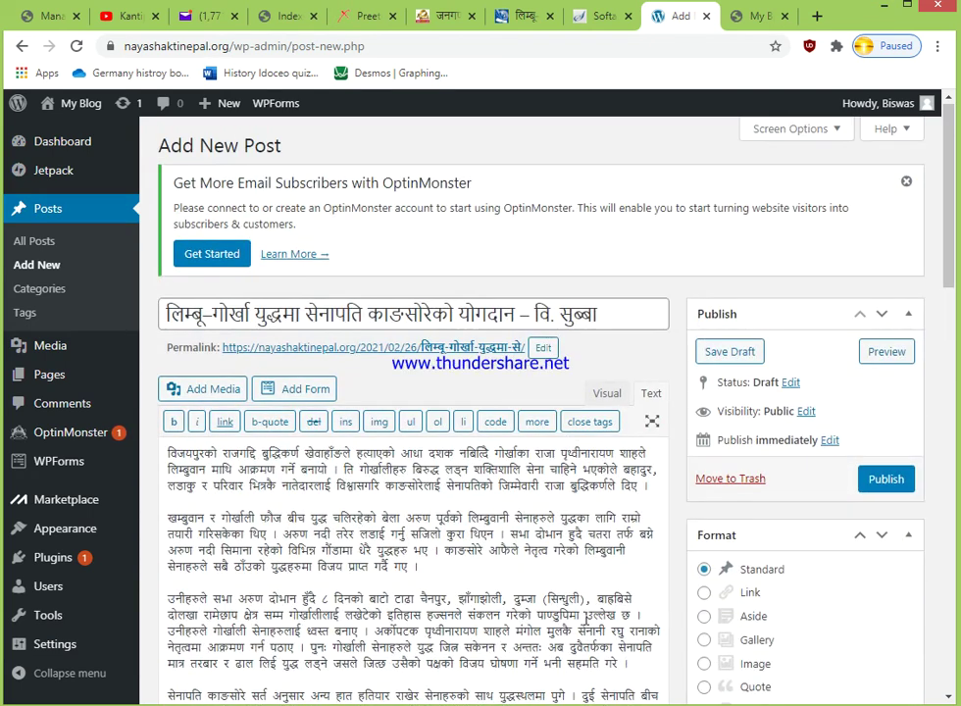
click(886, 482)
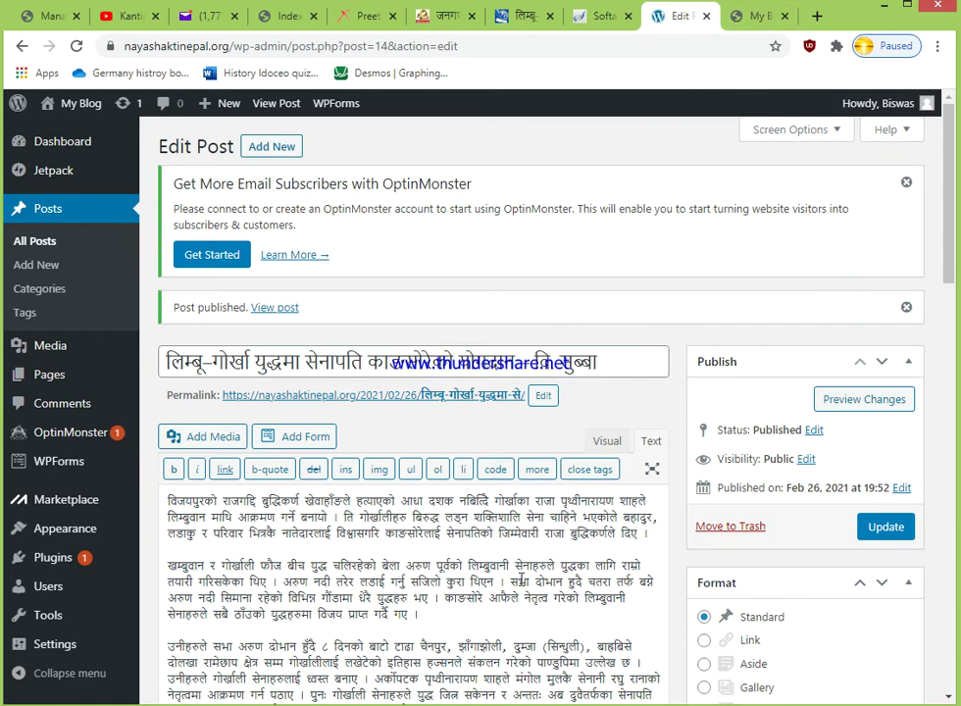
click(756, 17)
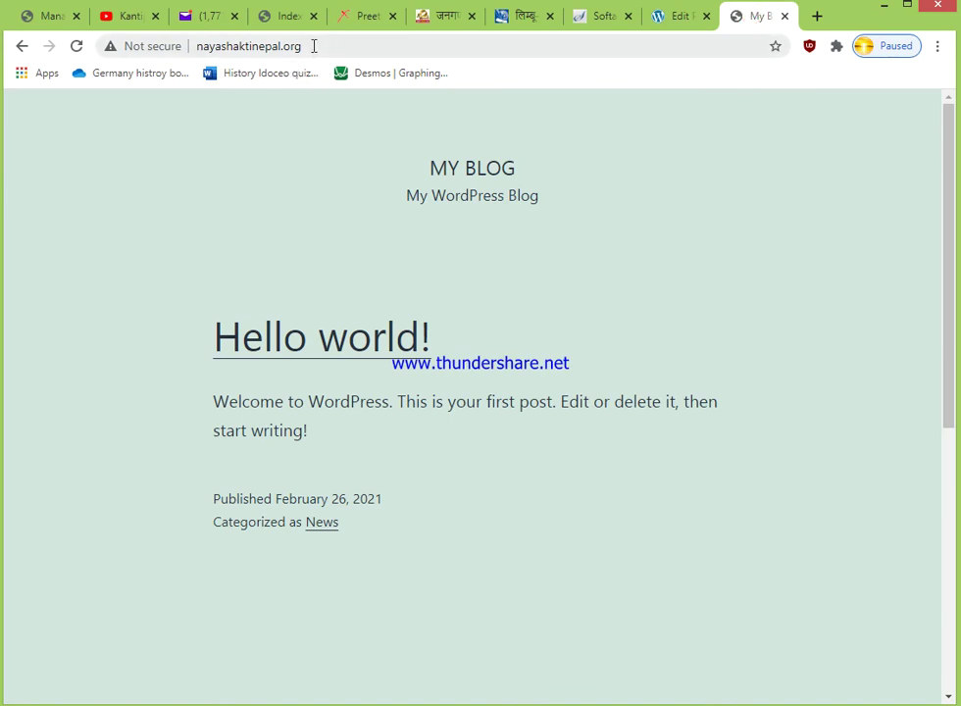
Reload the blog home page and confirm the Nepali post with its drawing leads the page.
click(314, 46)
key(Return)
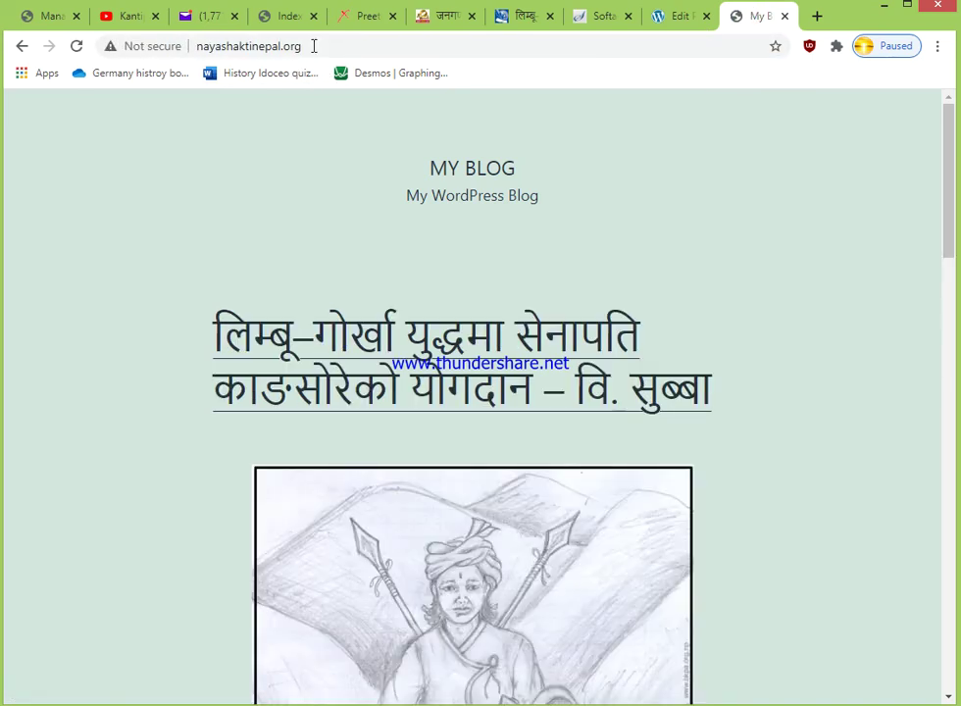
scroll(461, 301, down, 10)
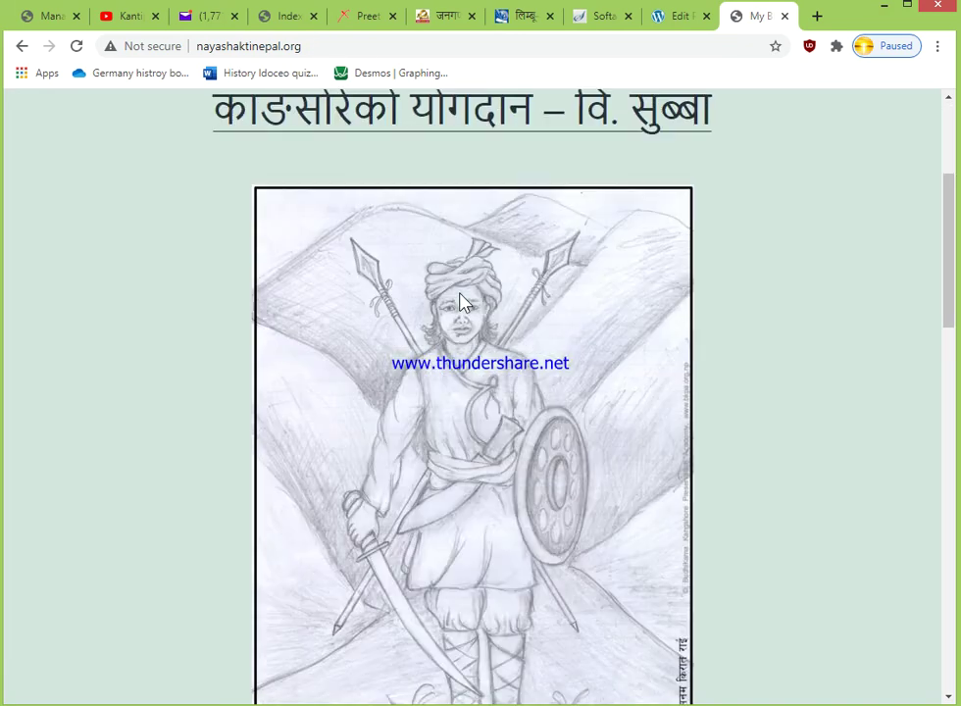
scroll(461, 303, up, 10)
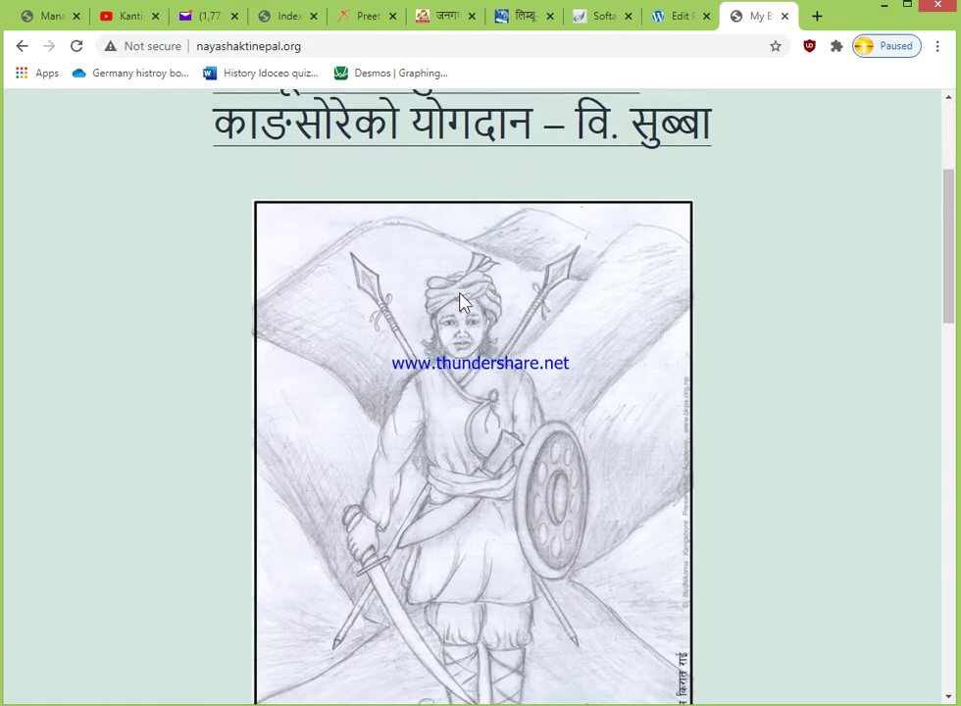
scroll(464, 304, up, 2)
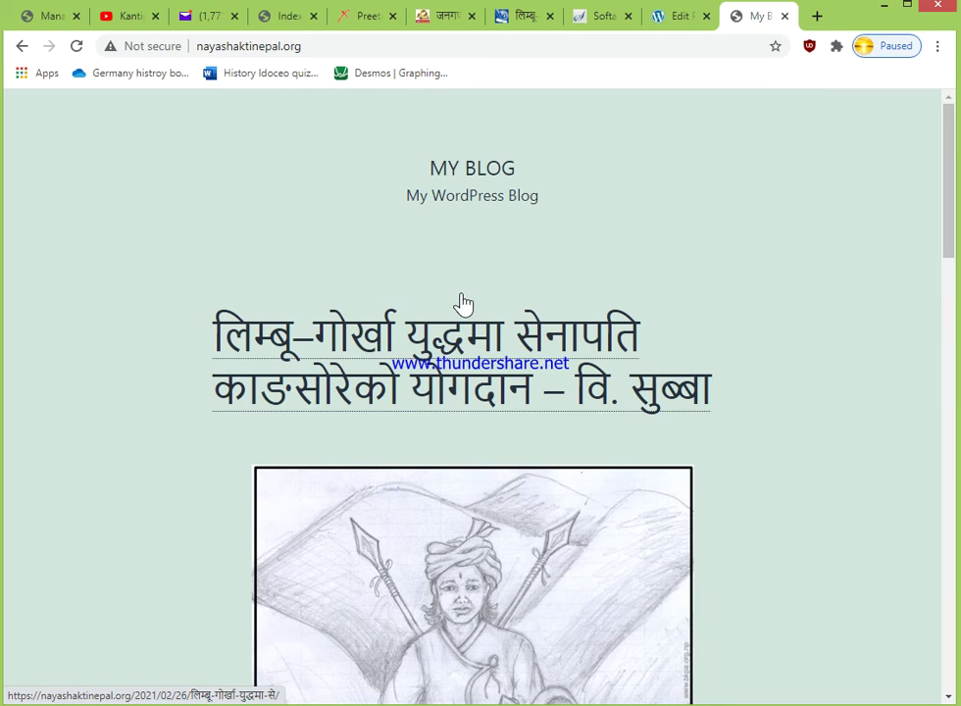
click(672, 19)
click(756, 16)
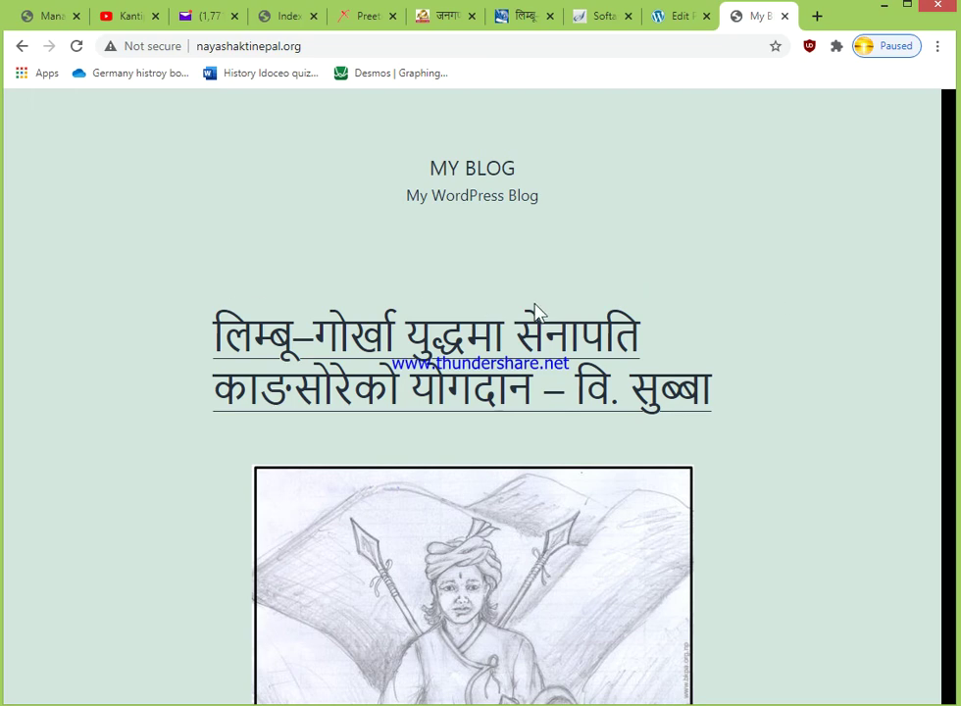
Add the Shopping and Sport categories to the Nepali post and update it.
click(675, 20)
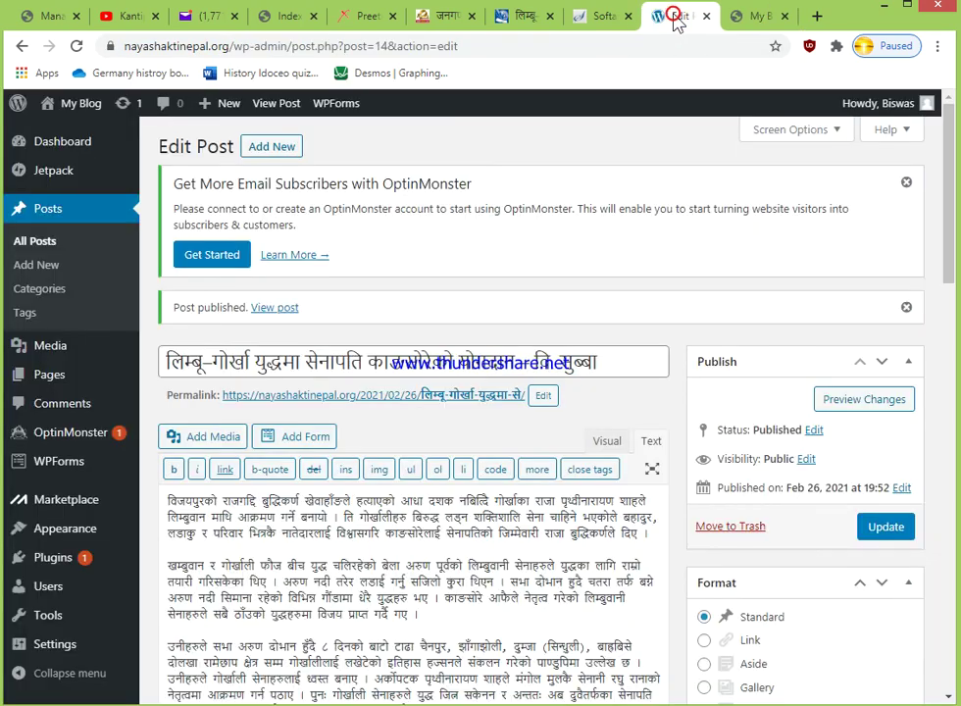
scroll(605, 479, down, 5)
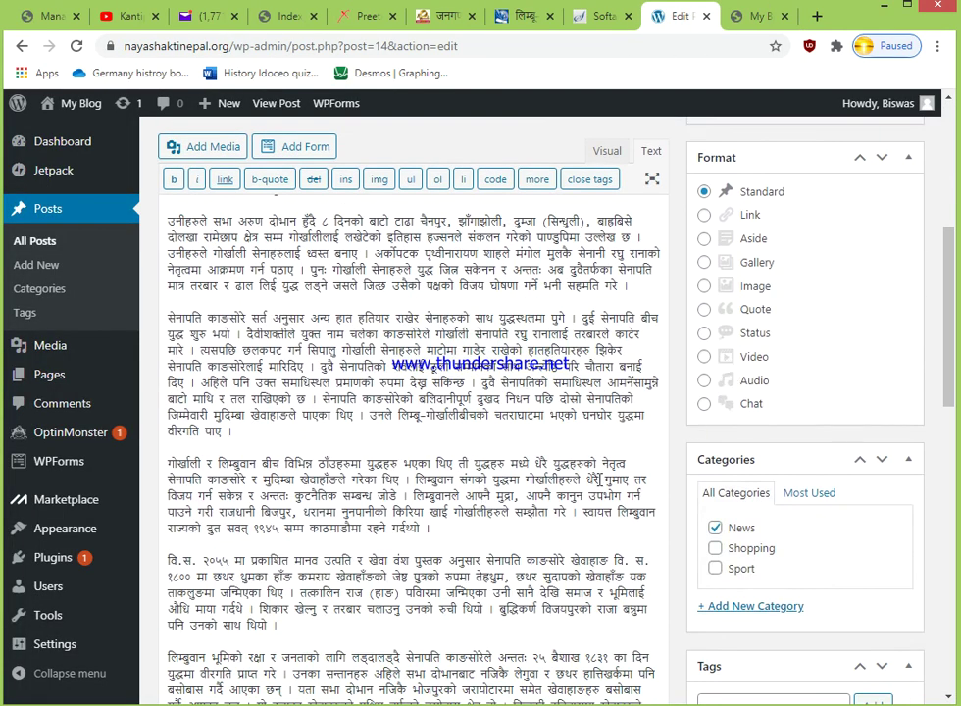
scroll(478, 428, down, 1)
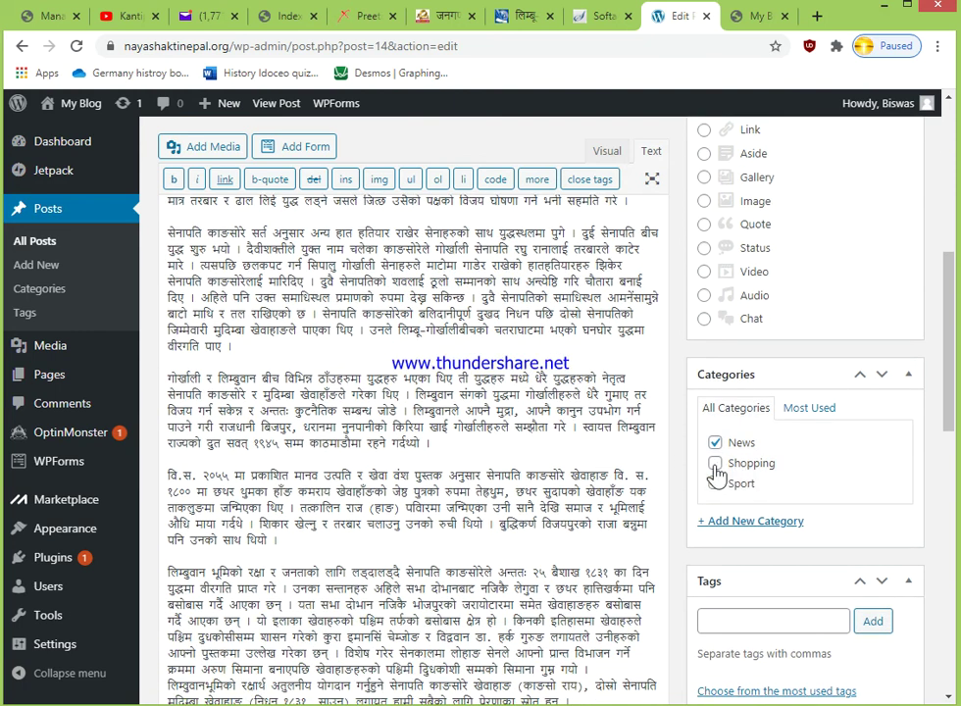
click(715, 465)
click(715, 485)
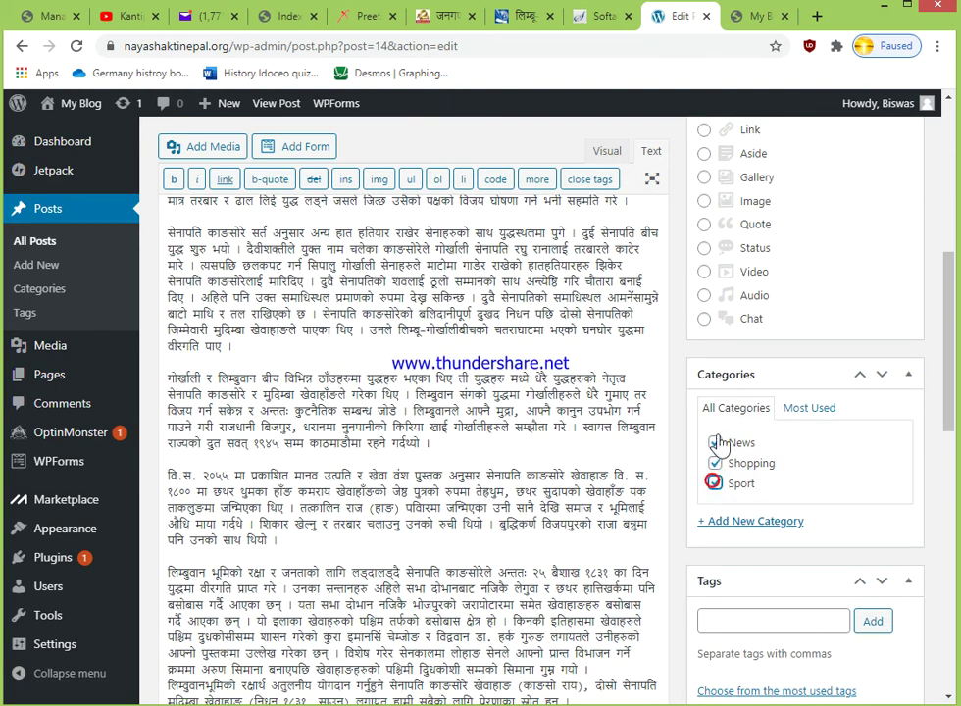
click(806, 410)
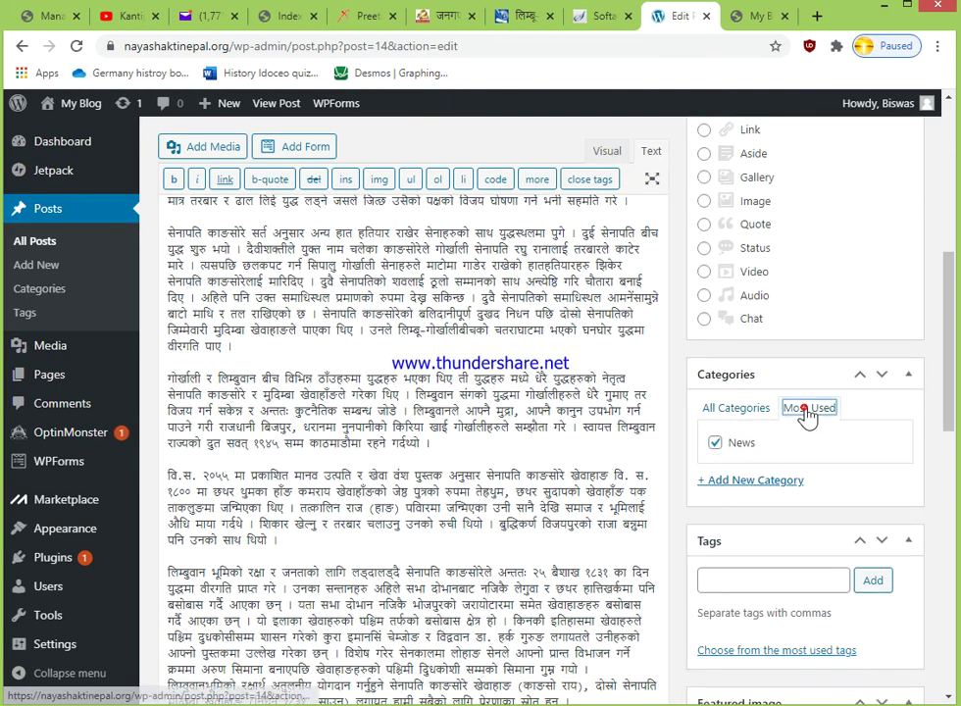
click(732, 408)
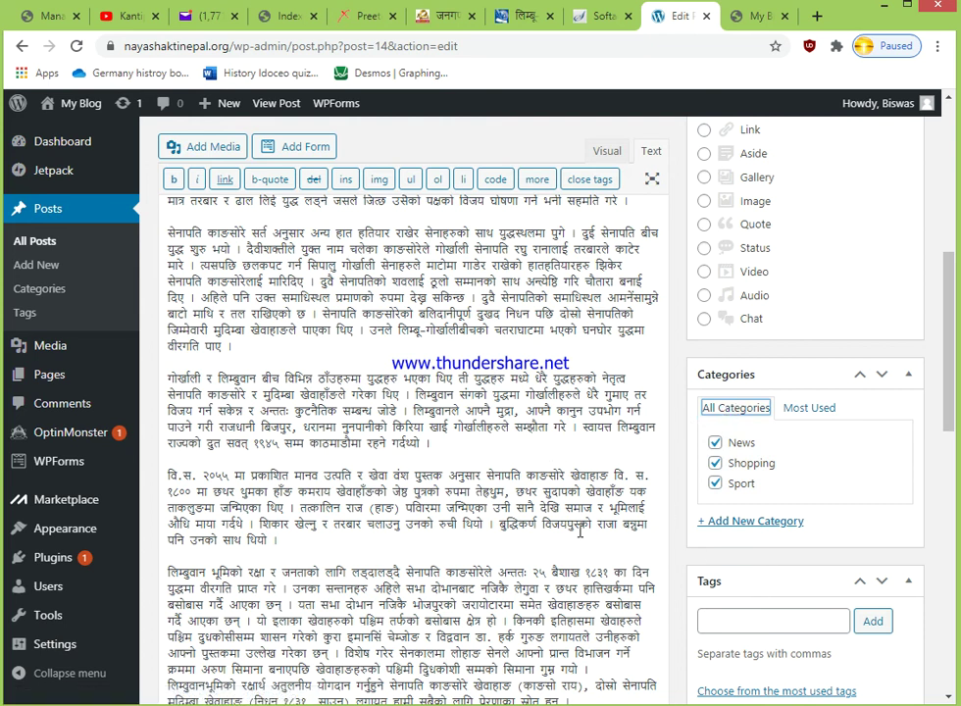
scroll(580, 531, up, 5)
click(885, 359)
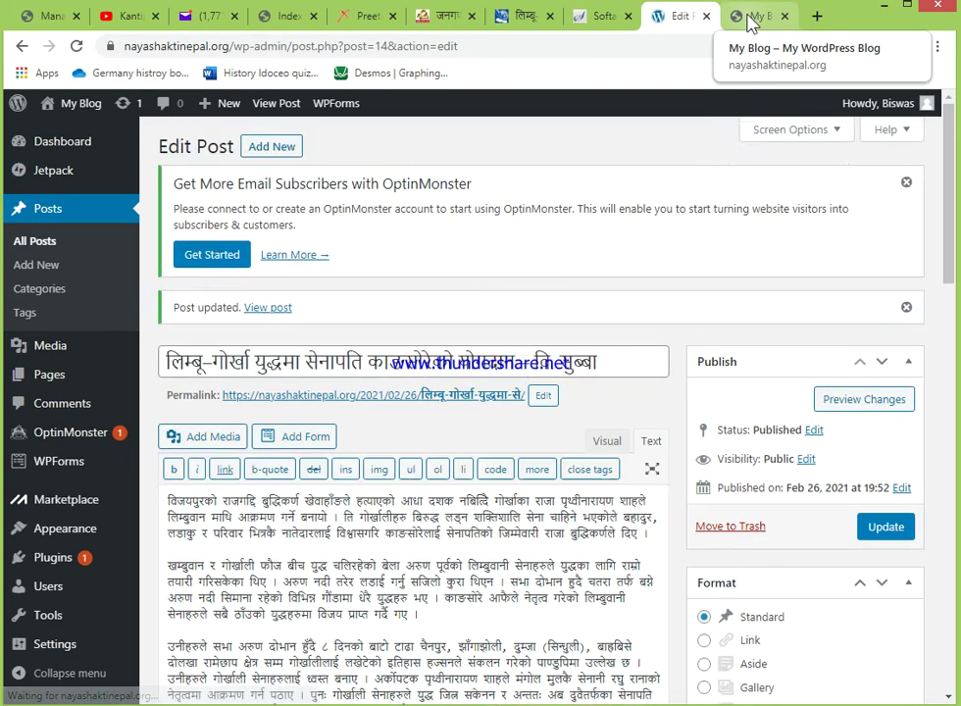
Reload the live blog to check the updated post, then return to the post editor.
click(751, 17)
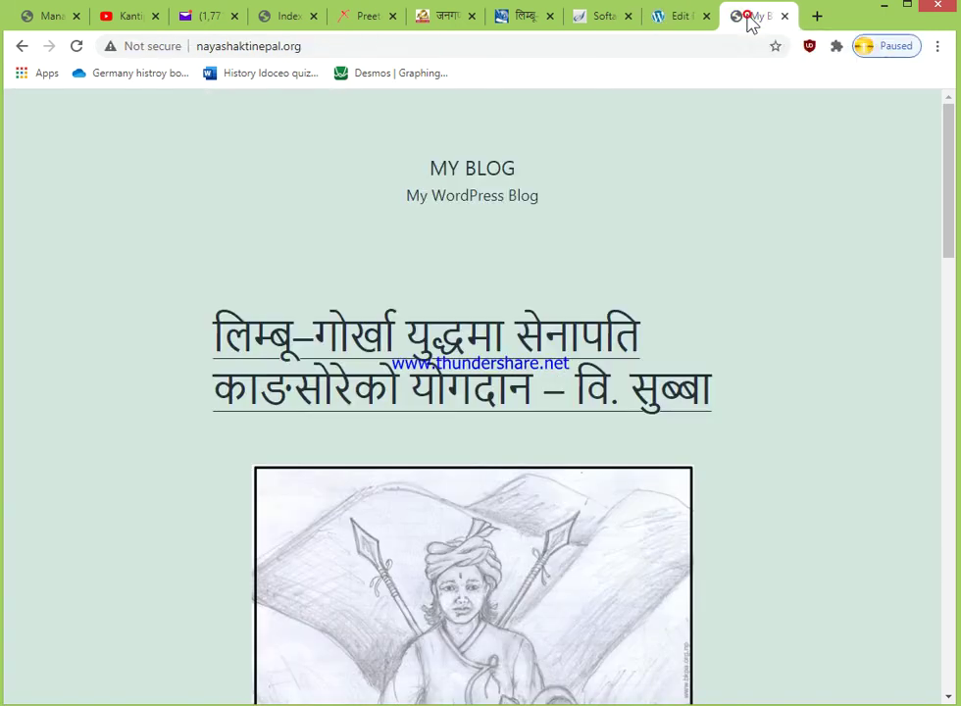
click(69, 46)
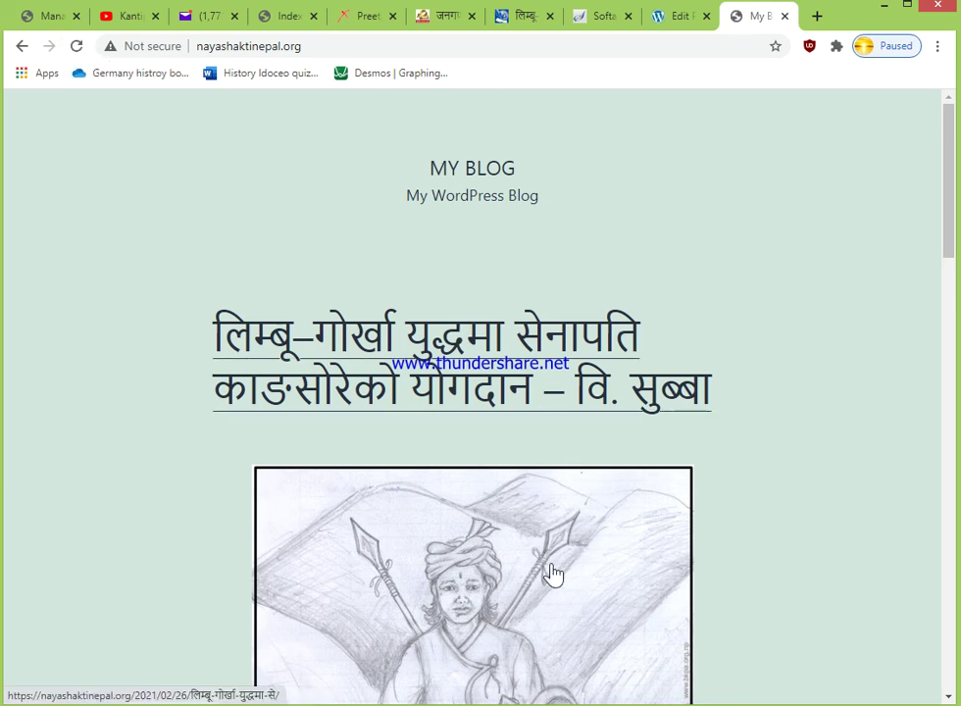
scroll(554, 566, down, 12)
scroll(554, 576, up, 15)
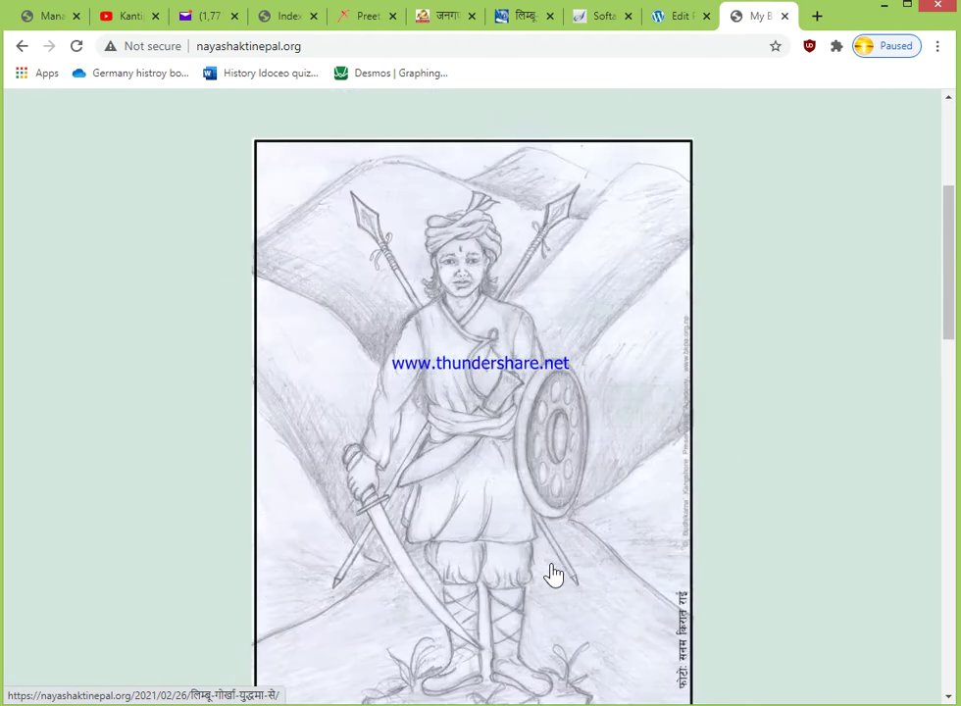
click(673, 23)
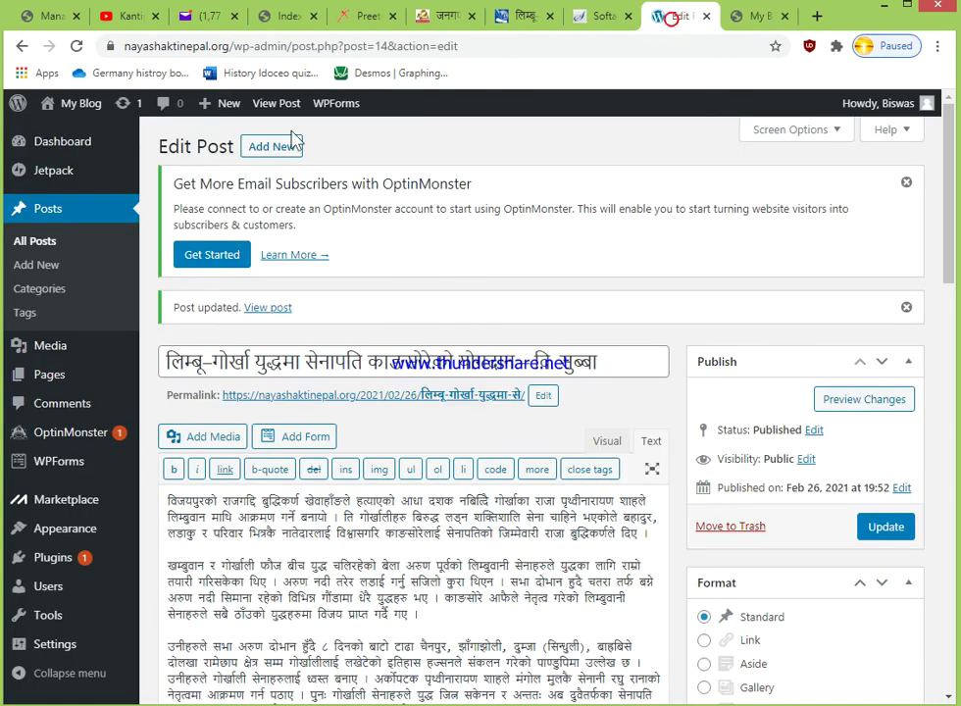
Under Appearance > Menus > Manage Locations, set Primary menu to menu1 and save changes.
mouse_move(70, 555)
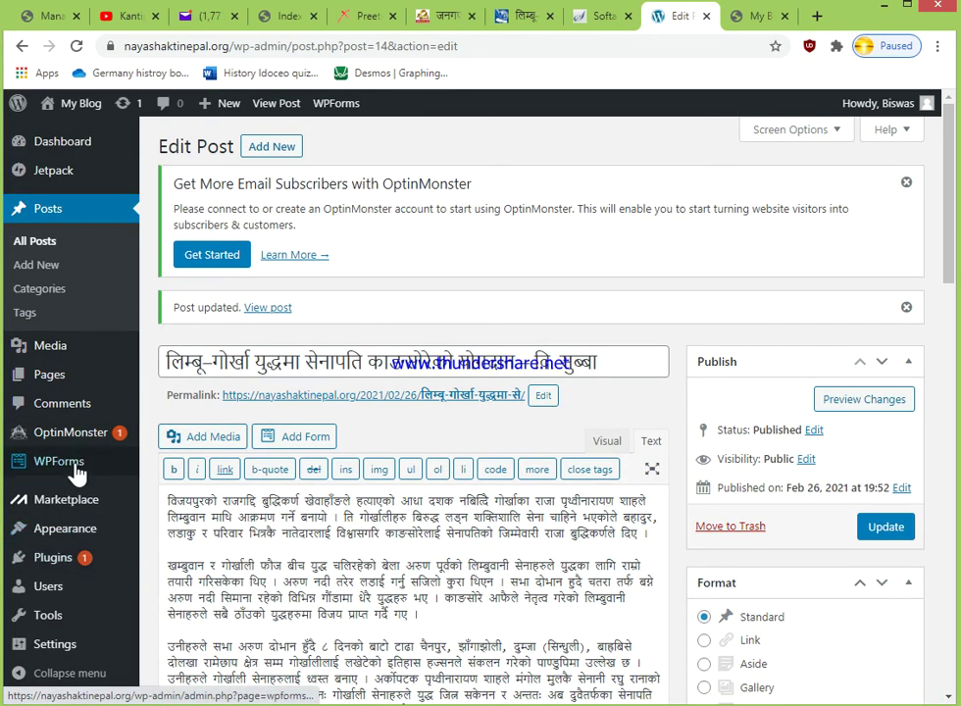
mouse_move(78, 517)
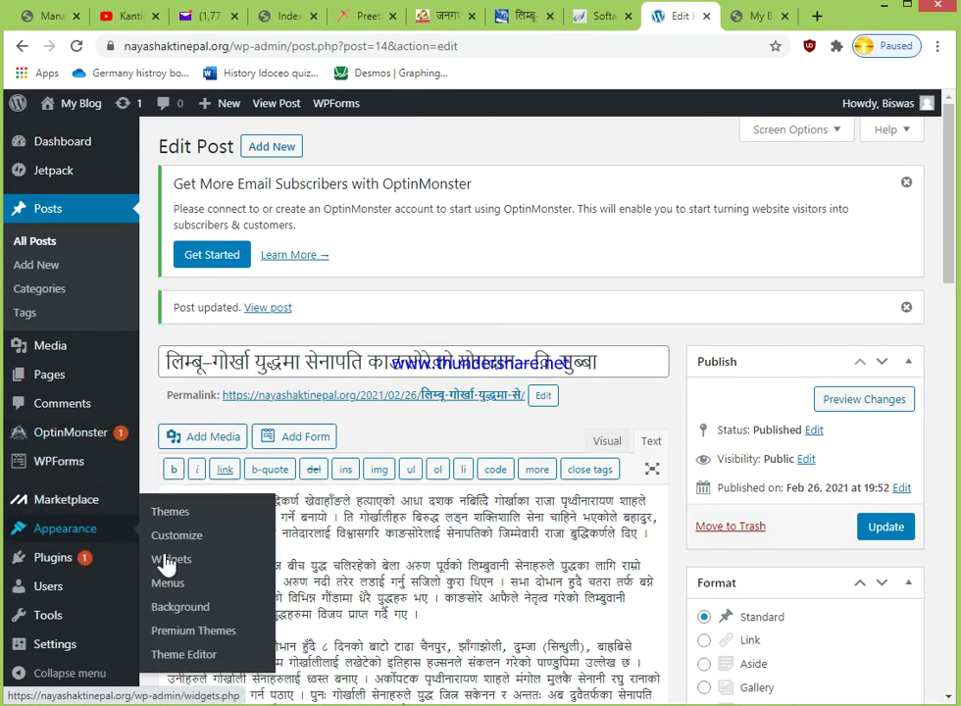
click(168, 583)
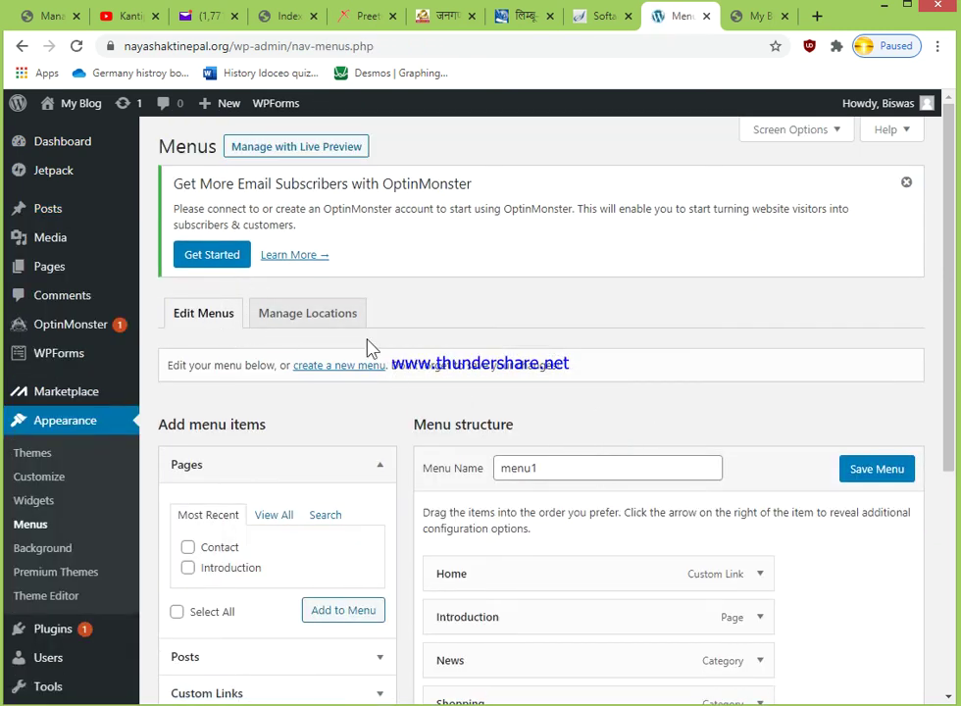
click(291, 316)
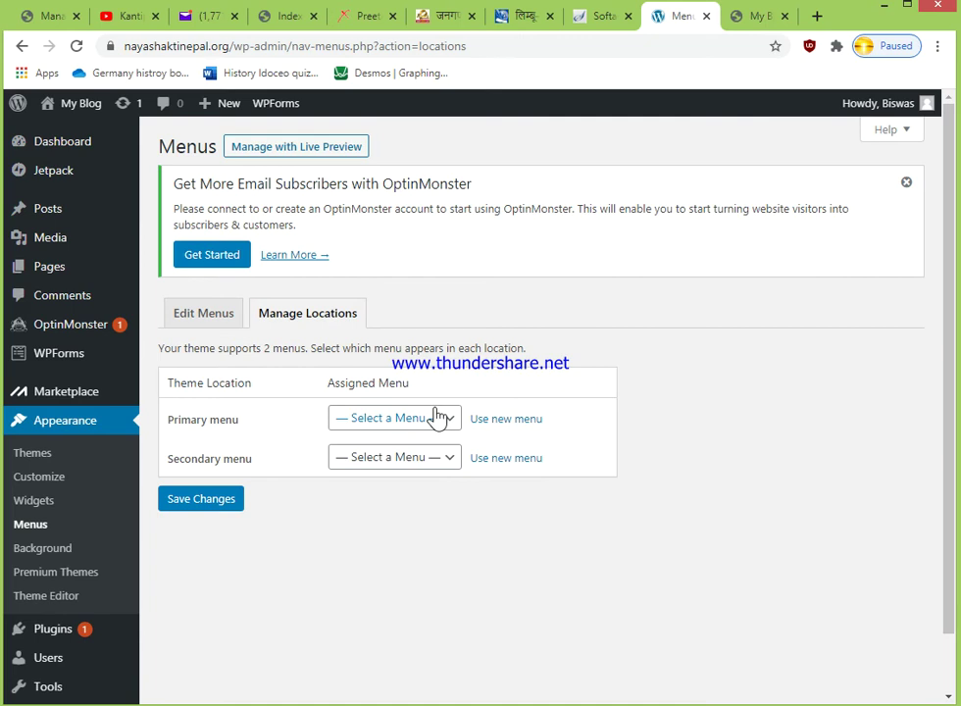
click(416, 424)
click(359, 459)
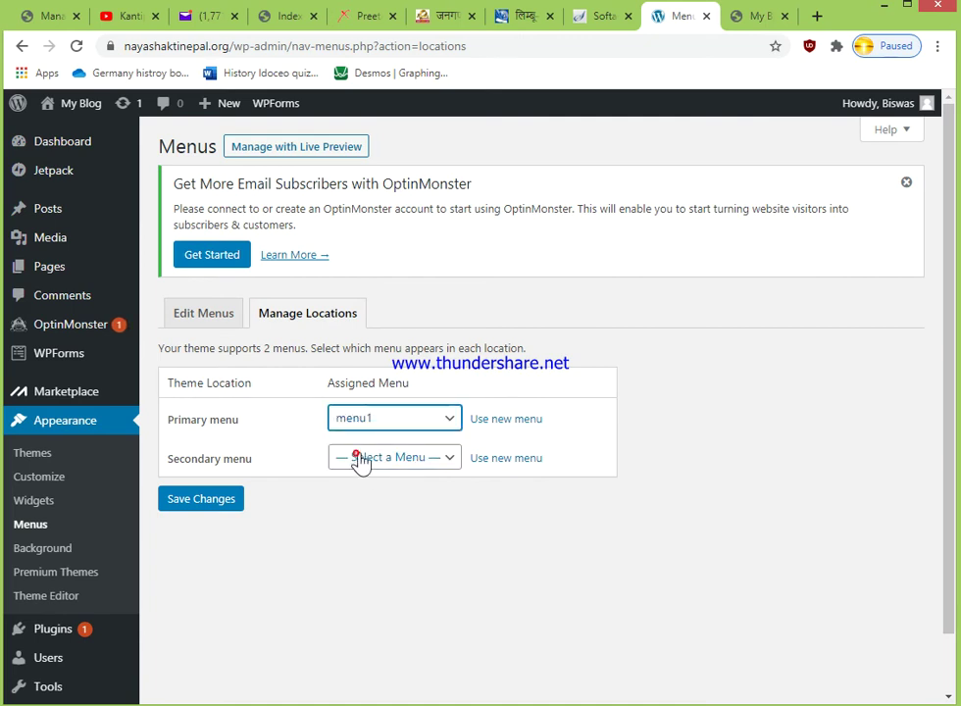
click(201, 500)
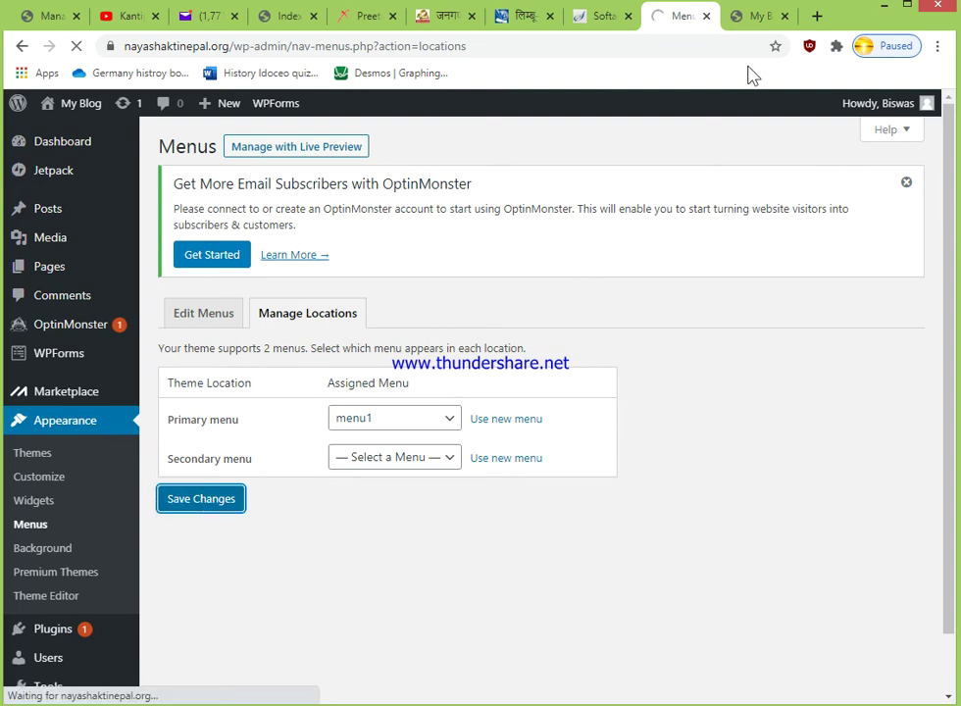
click(758, 18)
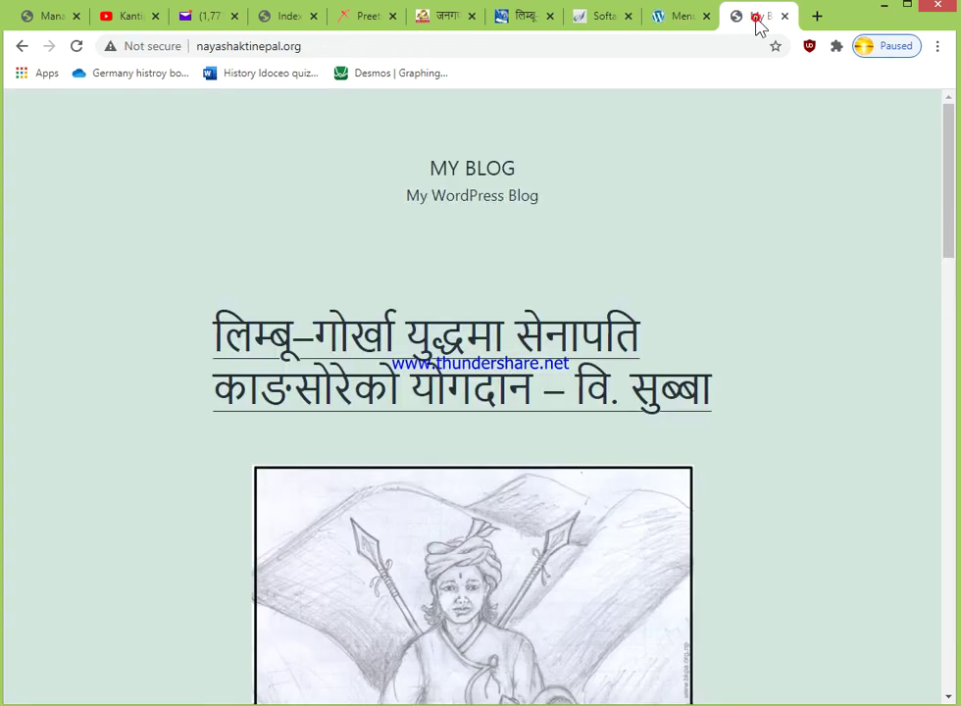
Reload the blog to verify the Home, Introduction, News, Shopping, Sport and Contact menu.
click(75, 47)
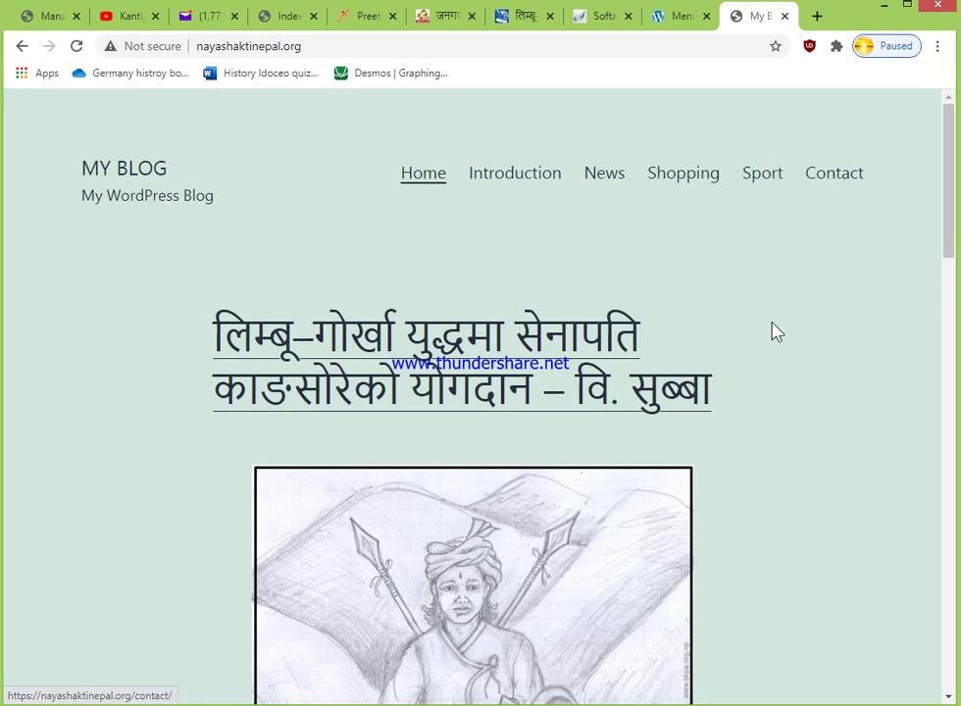
scroll(673, 490, down, 3)
scroll(675, 491, up, 2)
scroll(675, 491, up, 1)
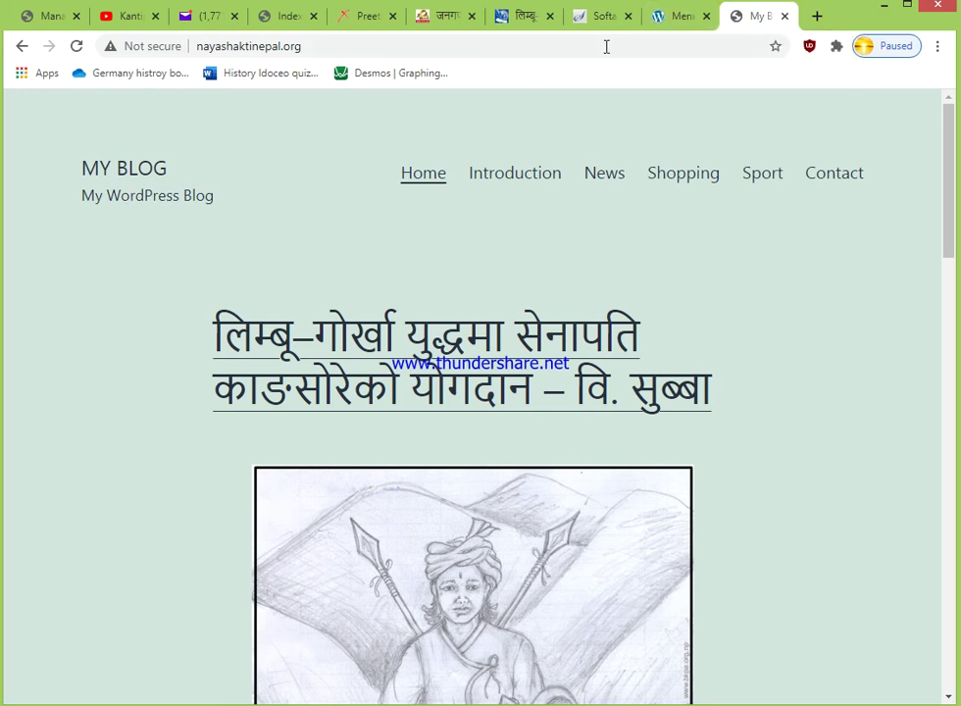
click(678, 22)
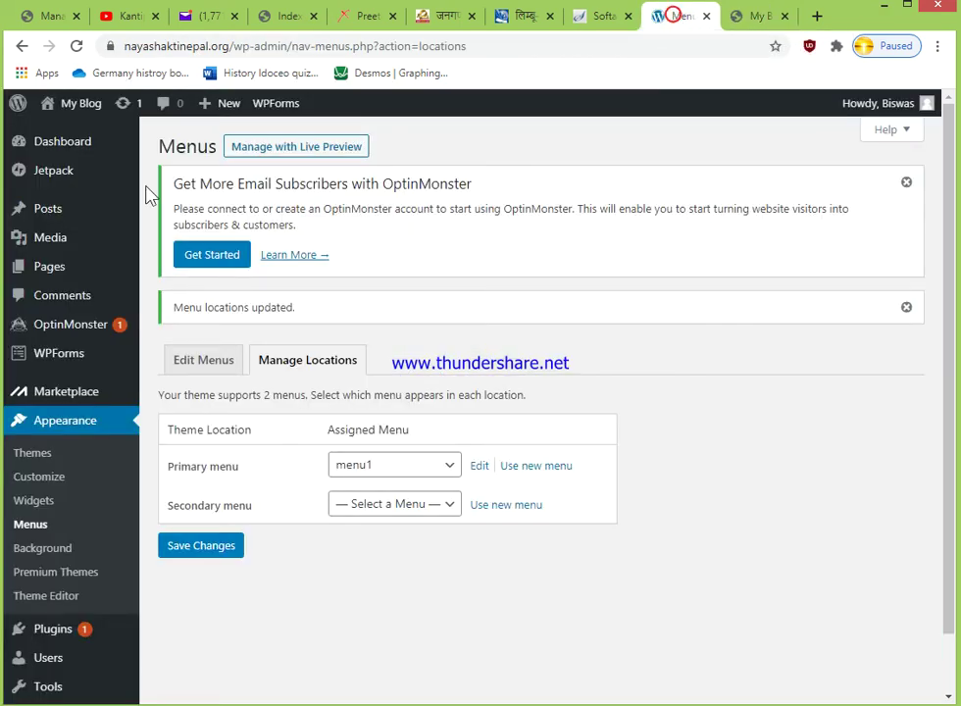
In Customizer Site Identity, uncheck Display Site Title & Tagline and start selecting a logo.
click(39, 478)
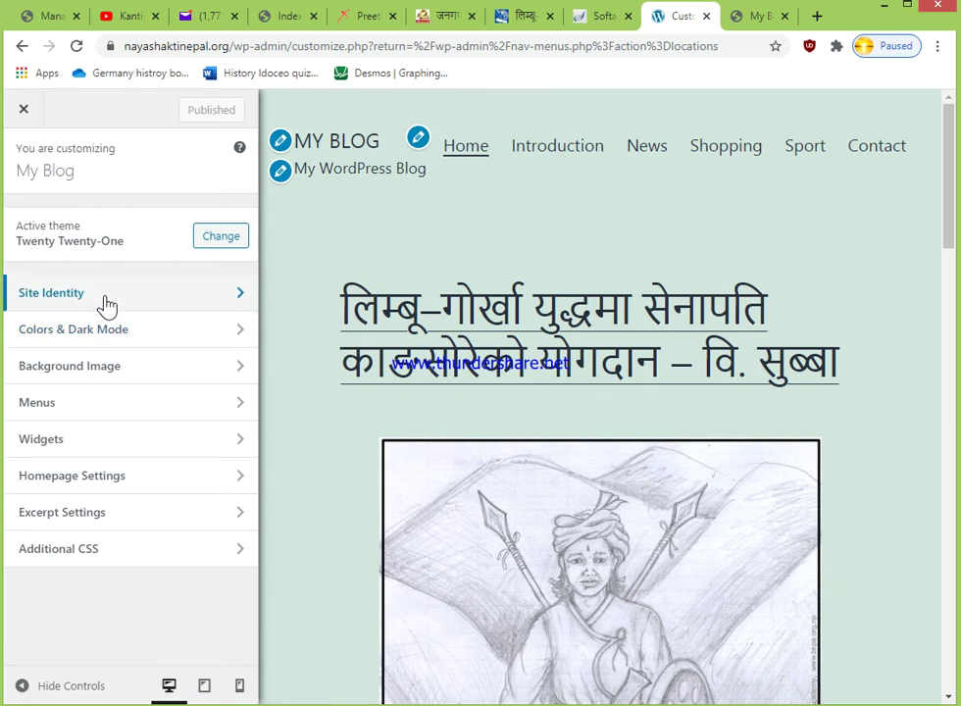
click(108, 301)
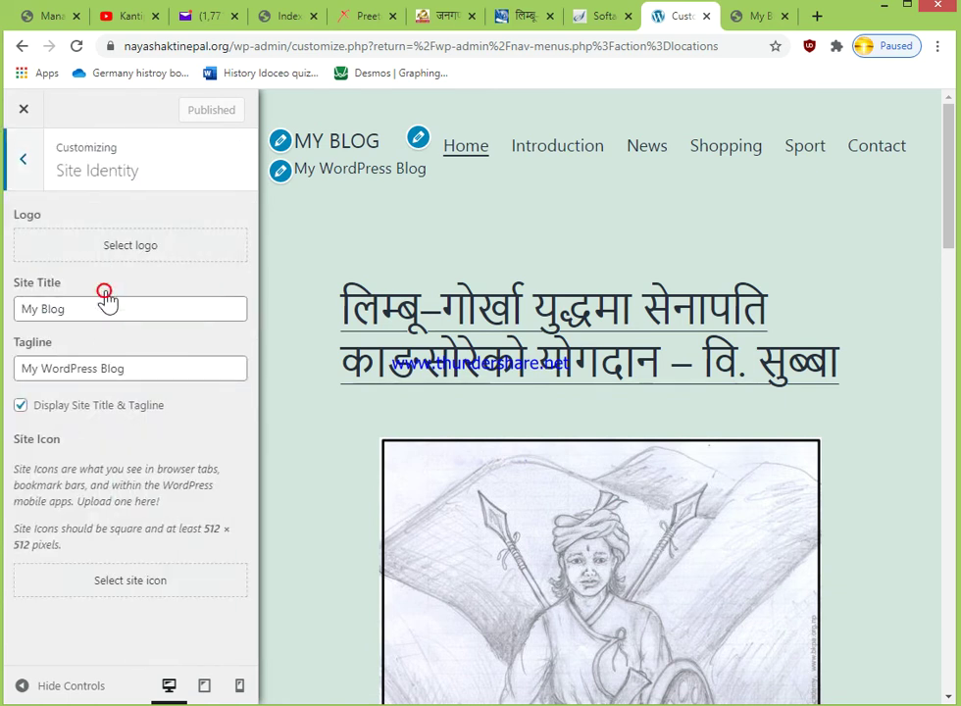
click(19, 406)
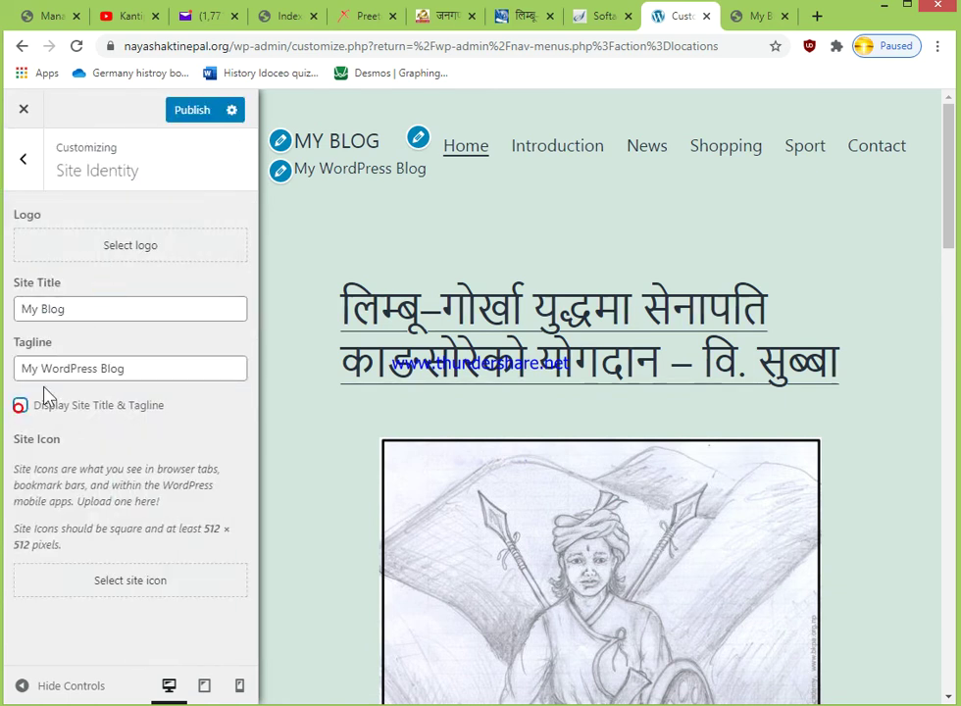
click(118, 249)
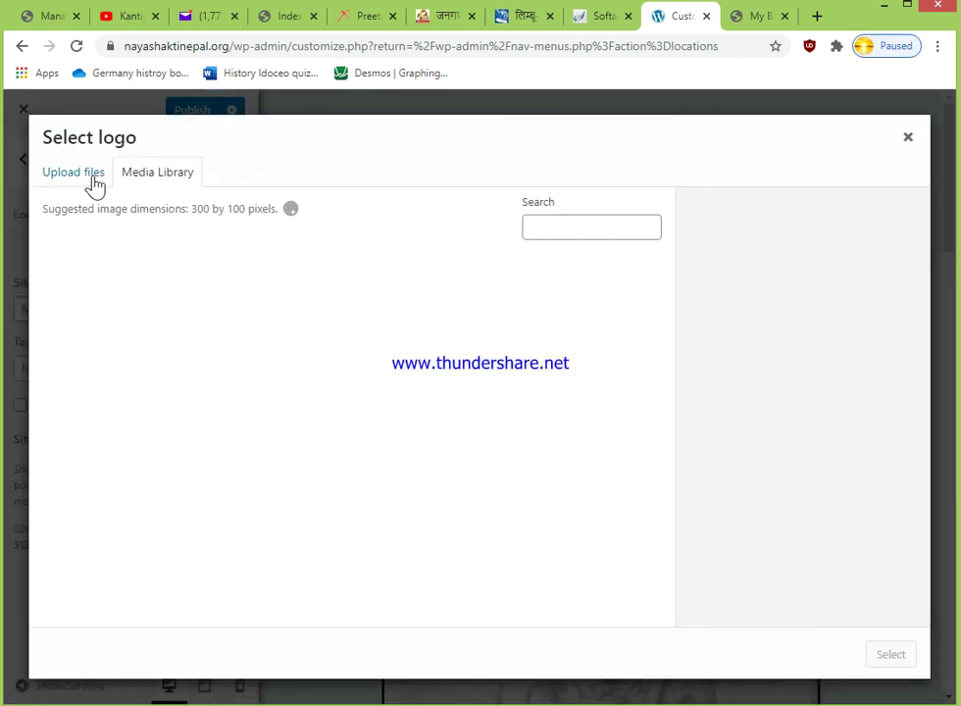
Upload nayashakti.jpg and set it as the site logo, skipping cropping.
click(68, 173)
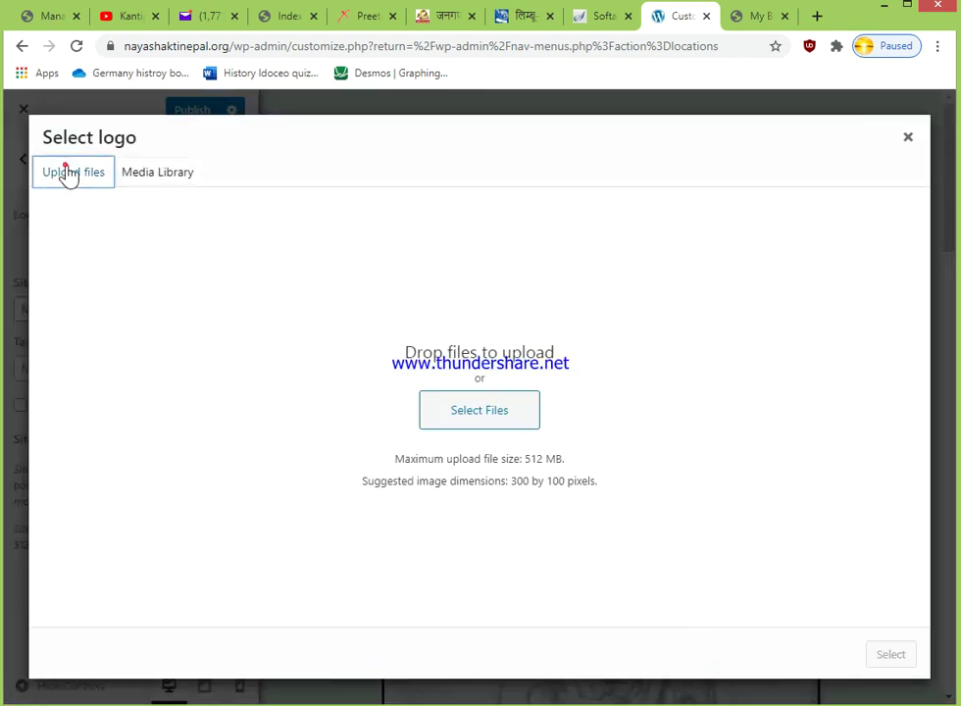
click(461, 394)
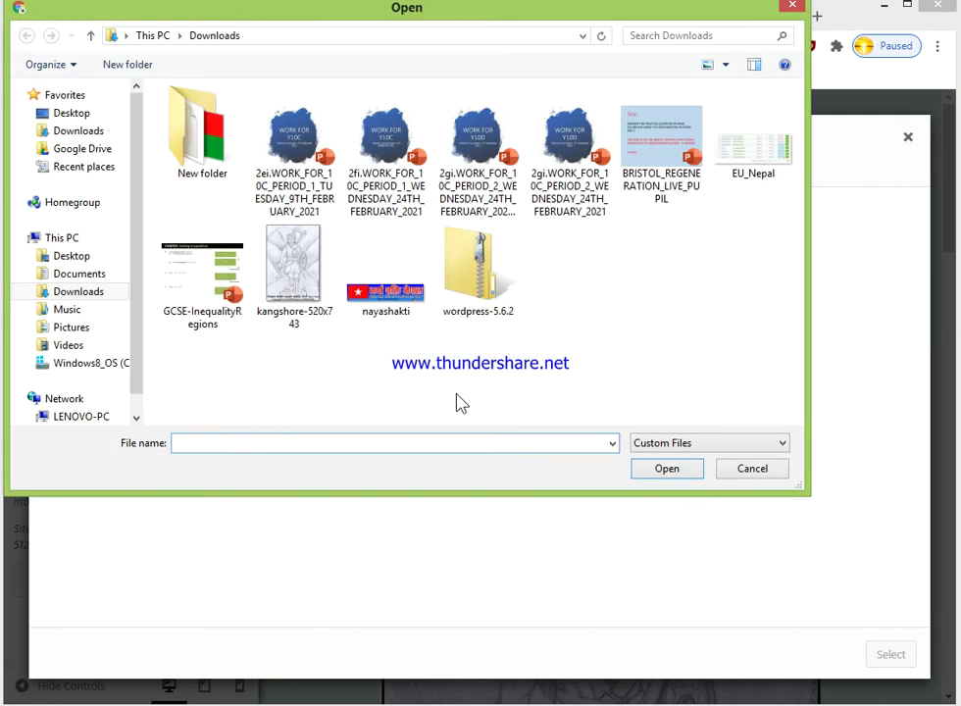
click(382, 292)
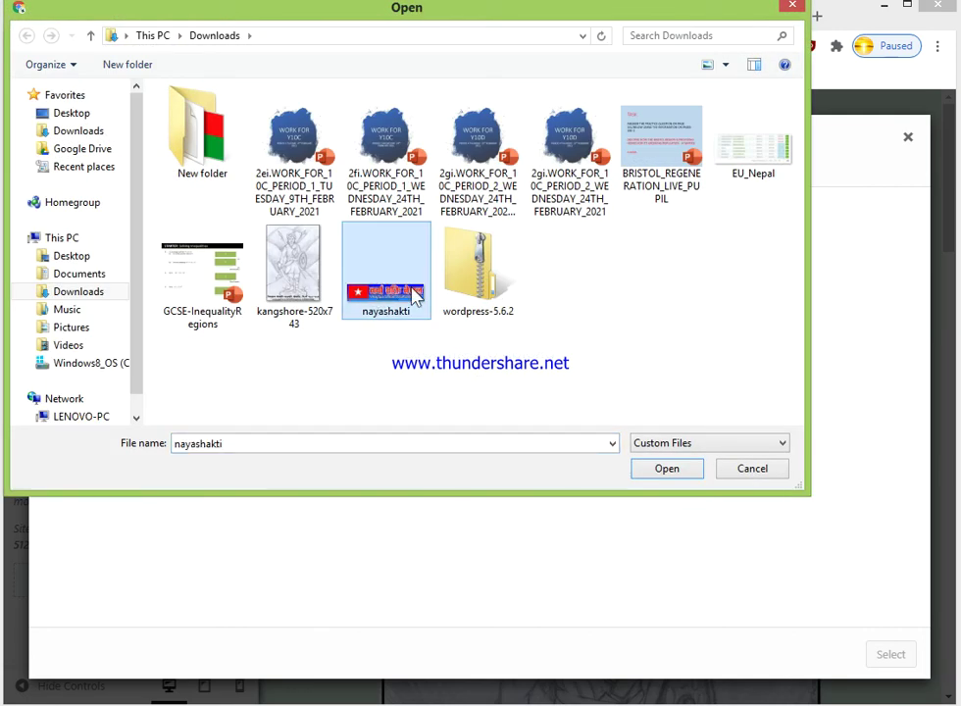
click(667, 470)
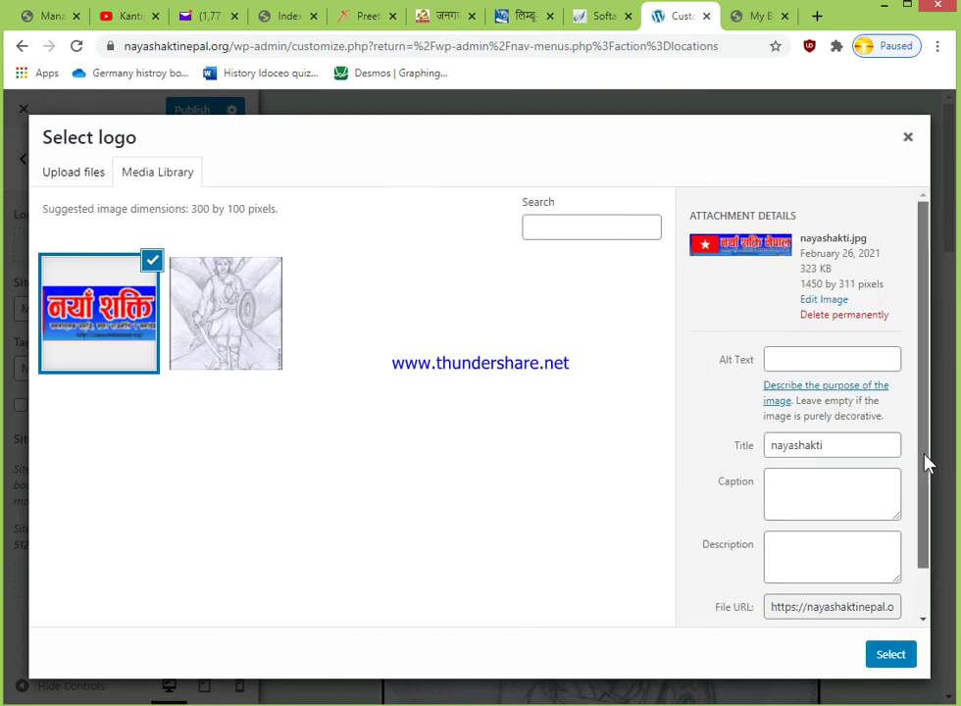
scroll(927, 461, down, 2)
click(888, 657)
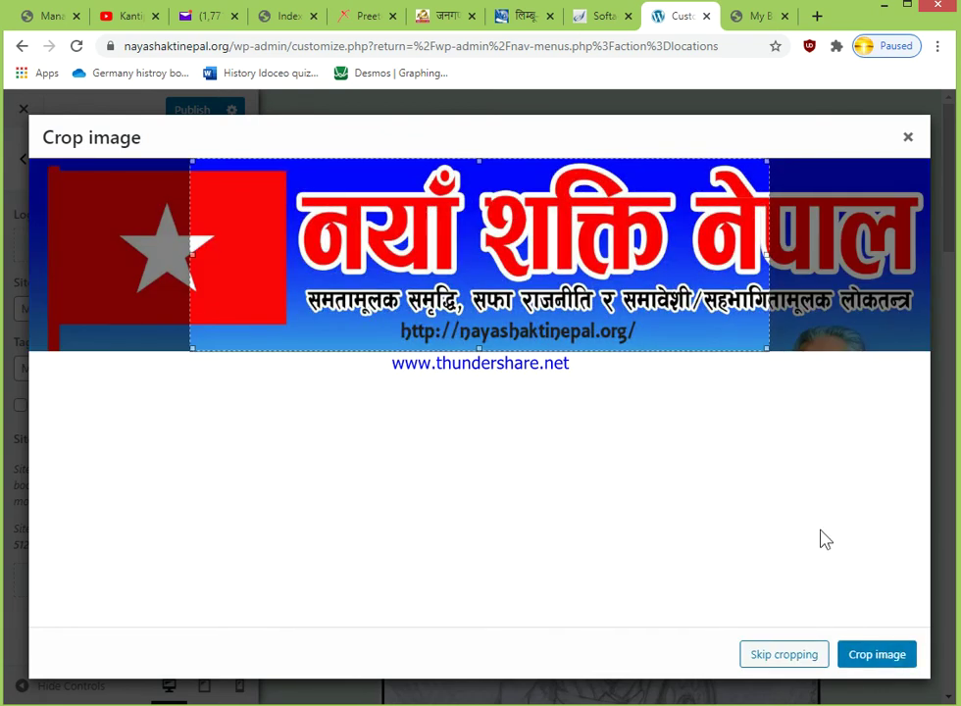
click(776, 657)
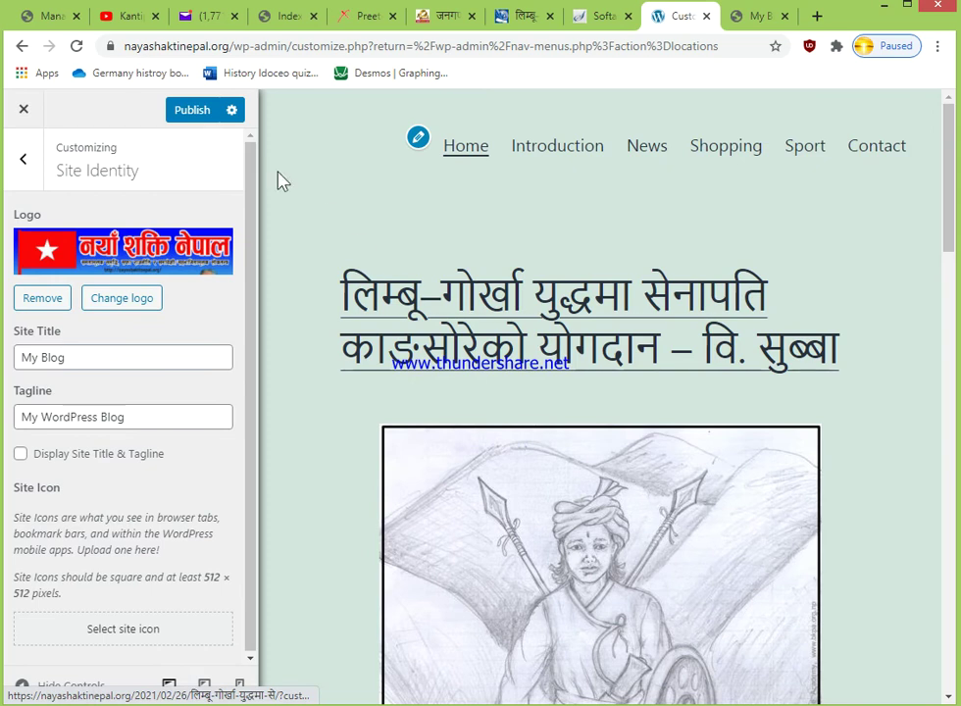
Publish the Customizer changes and view the live blog front page.
click(178, 113)
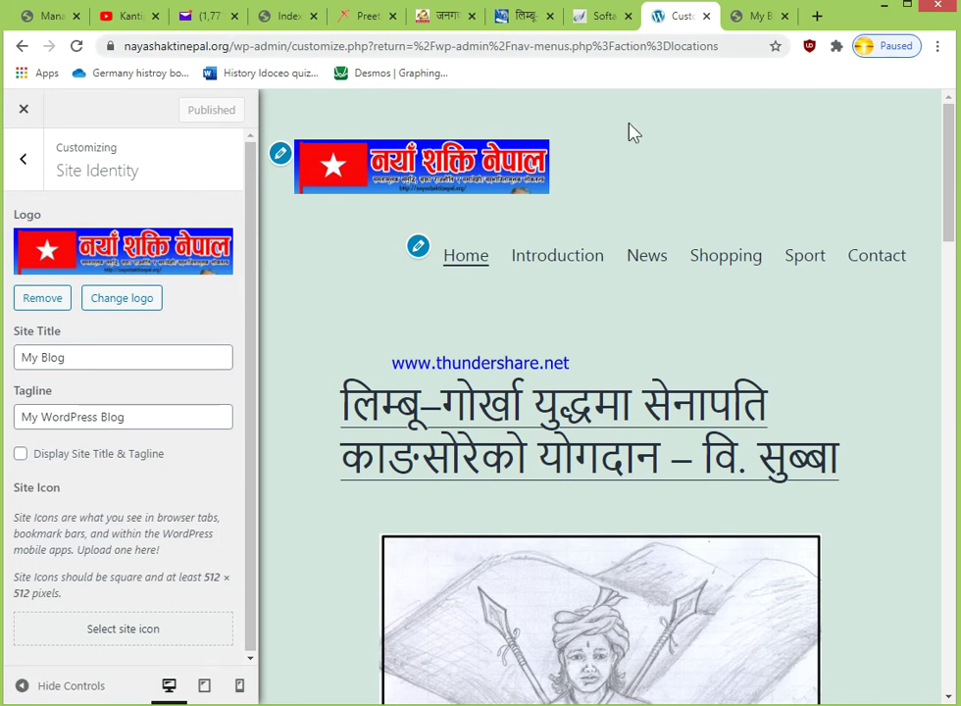
click(760, 17)
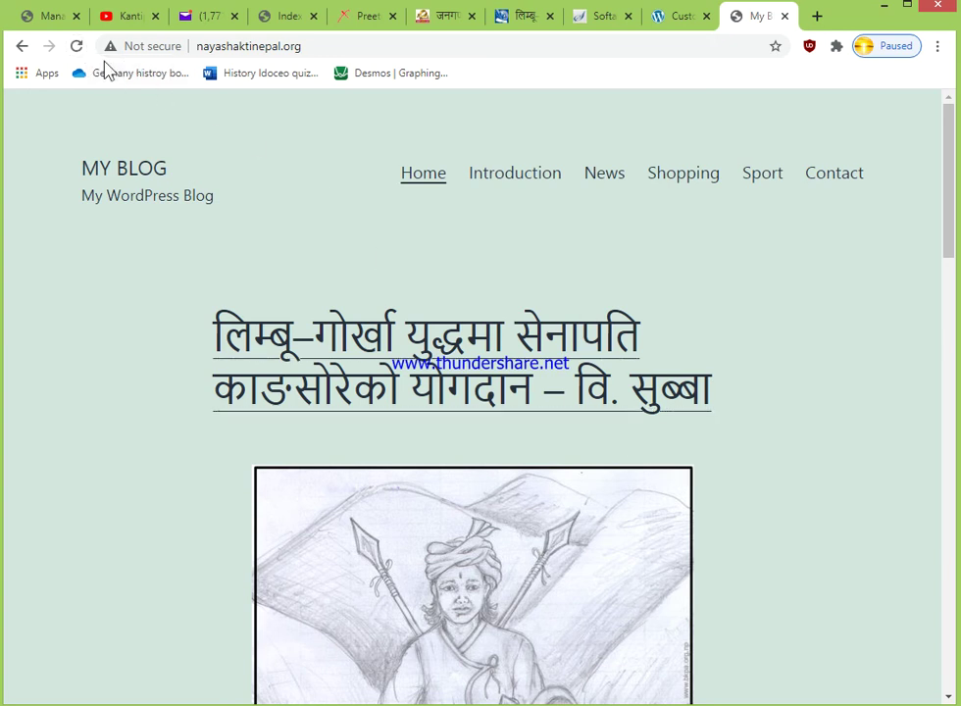
Reload the live blog and review the new nayashakti logo in the header.
click(77, 47)
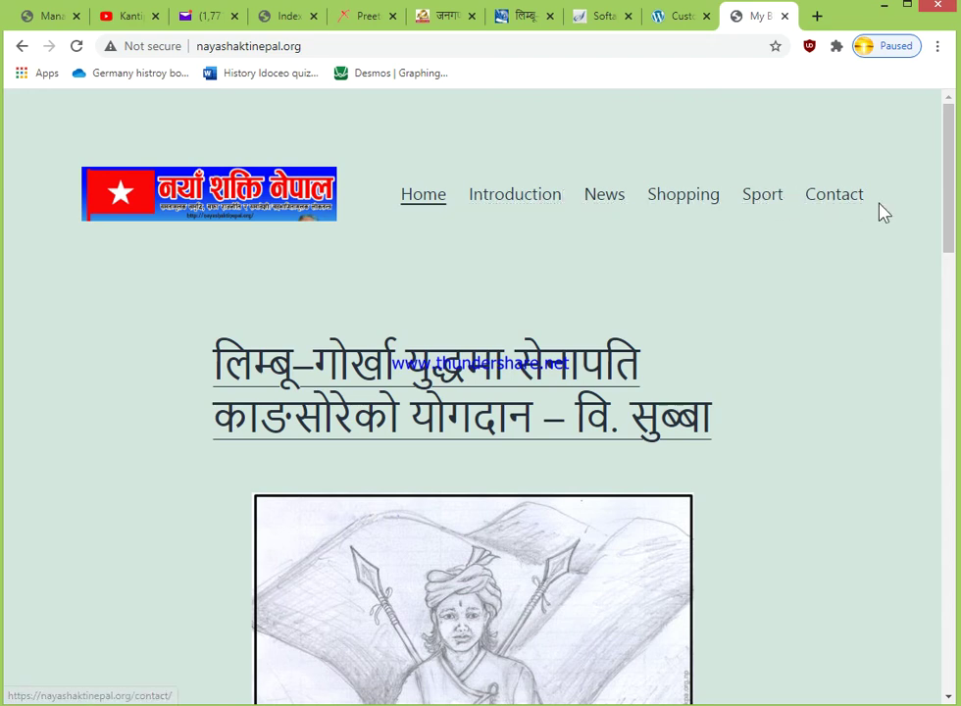
scroll(882, 210, down, 10)
scroll(887, 211, up, 10)
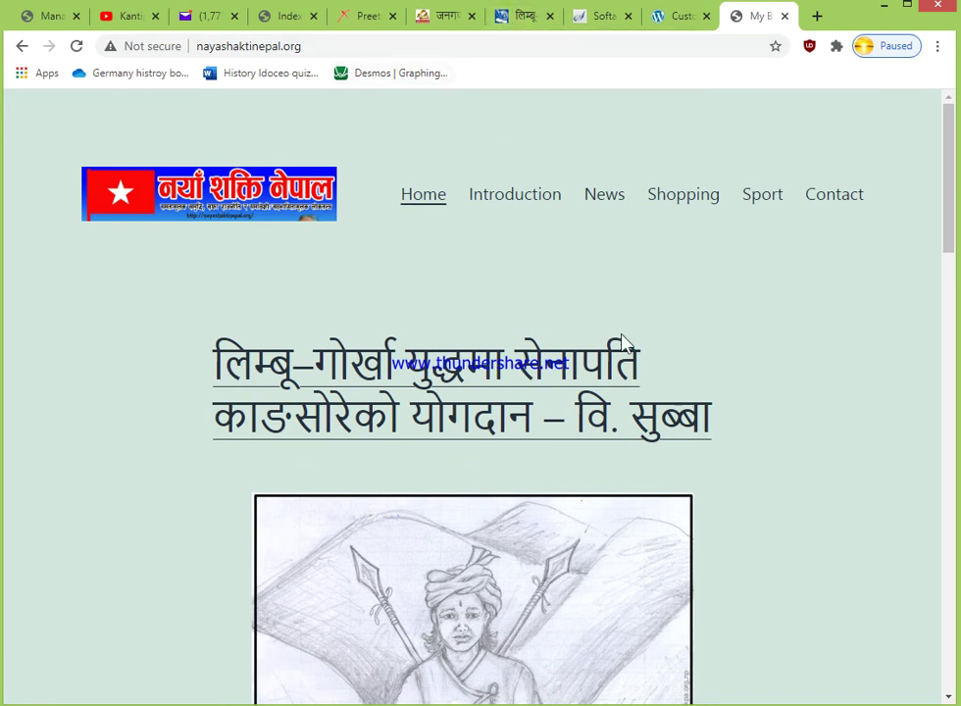
scroll(635, 402, down, 3)
scroll(636, 401, up, 3)
Glance at the nepaliliterature.com article, return to the Customizer's main sections, and recheck the blog.
click(524, 16)
scroll(659, 400, up, 20)
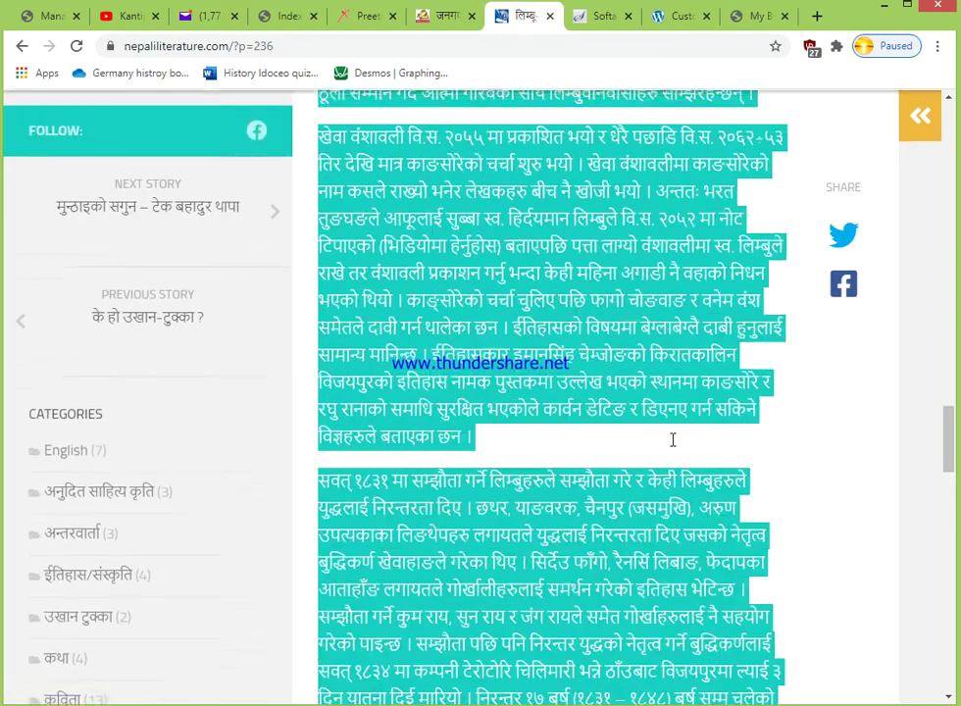
click(679, 17)
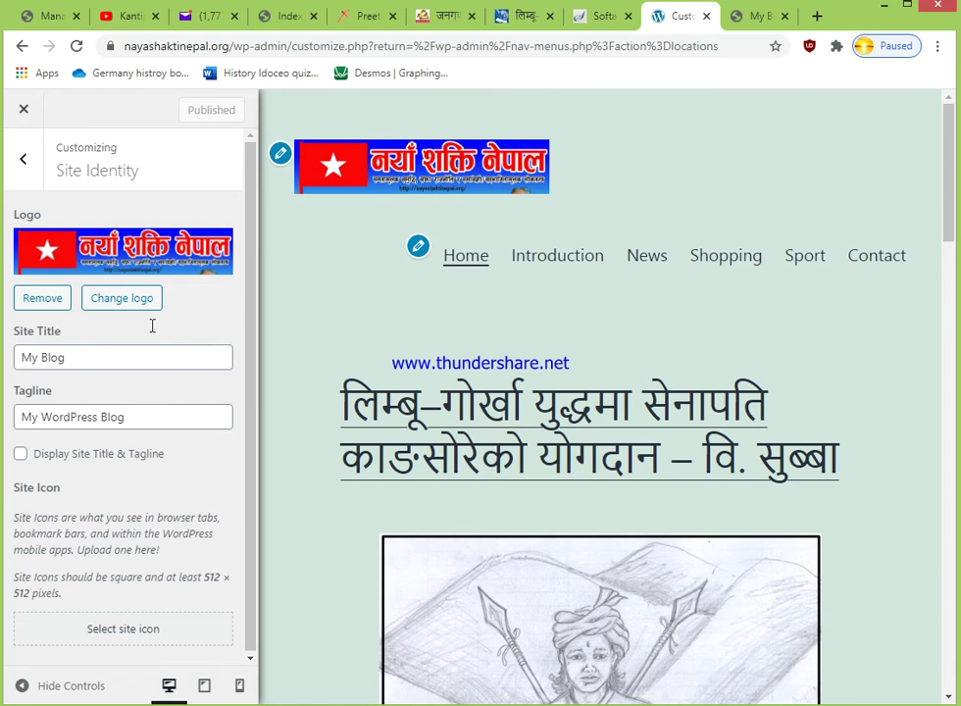
click(24, 160)
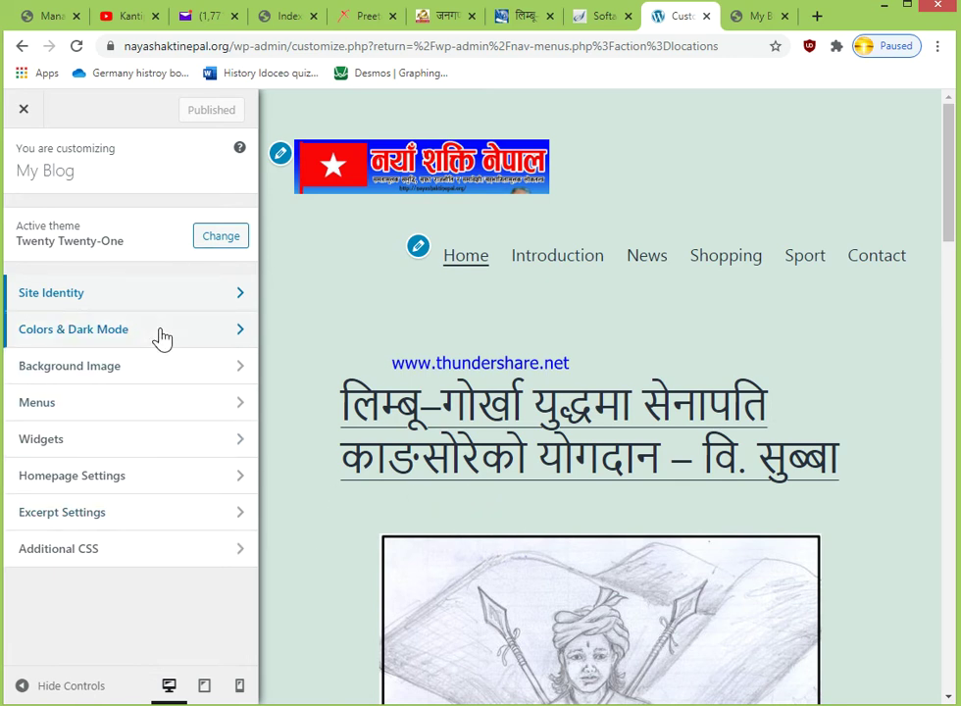
click(746, 25)
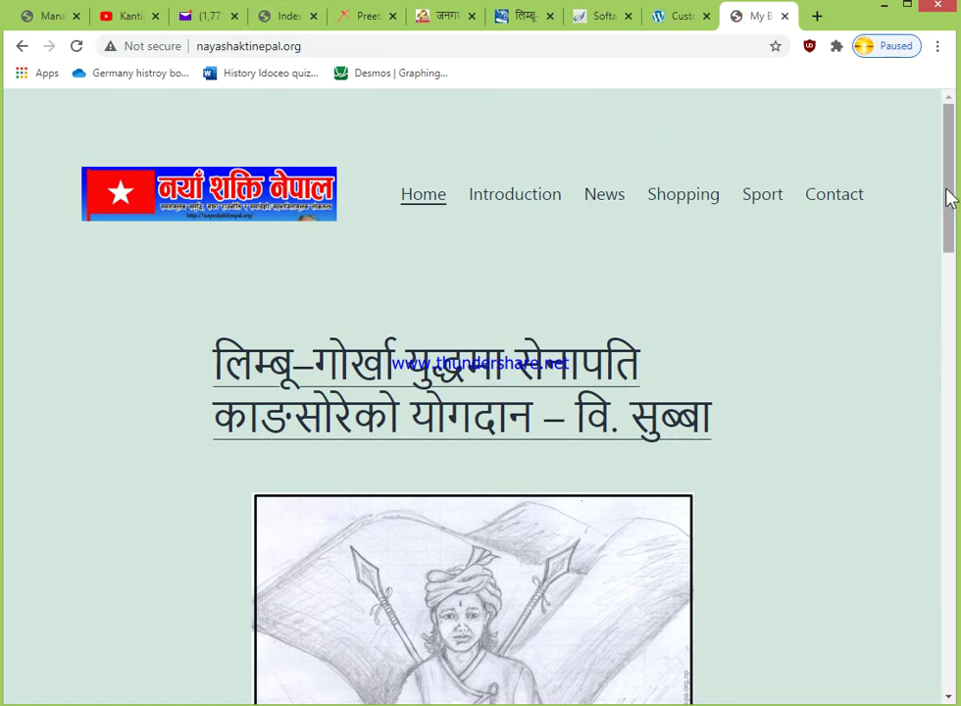
mouse_move(948, 194)
mouse_down()
mouse_move(955, 390)
mouse_move(954, 306)
mouse_up()
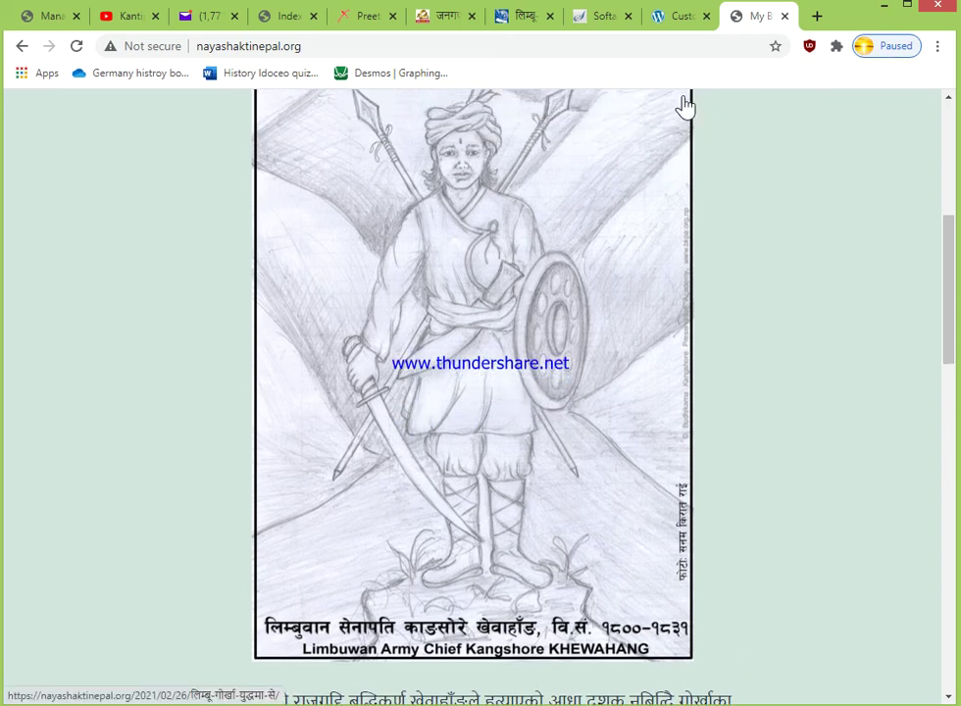
scroll(736, 506, up, 5)
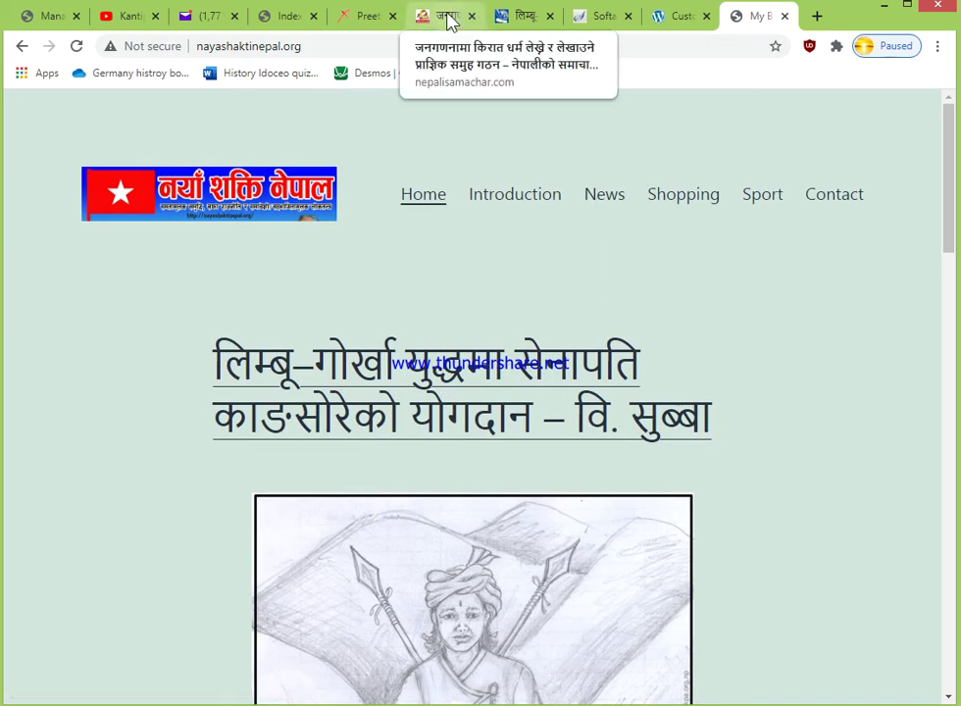
click(684, 25)
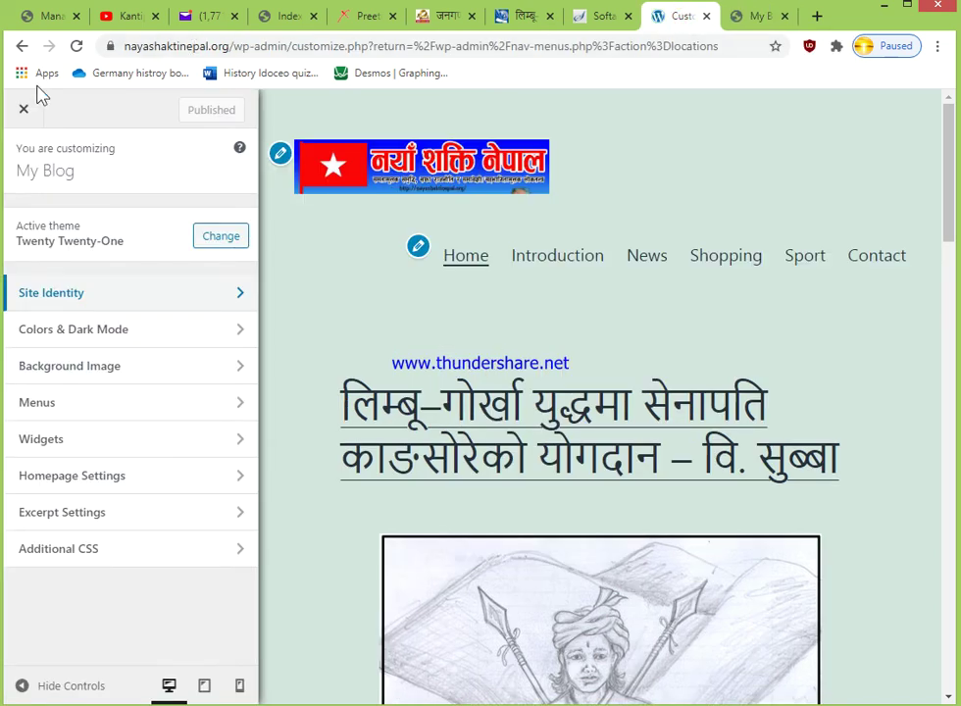
Close the Customizer and start a new post via Posts > Add New.
click(25, 113)
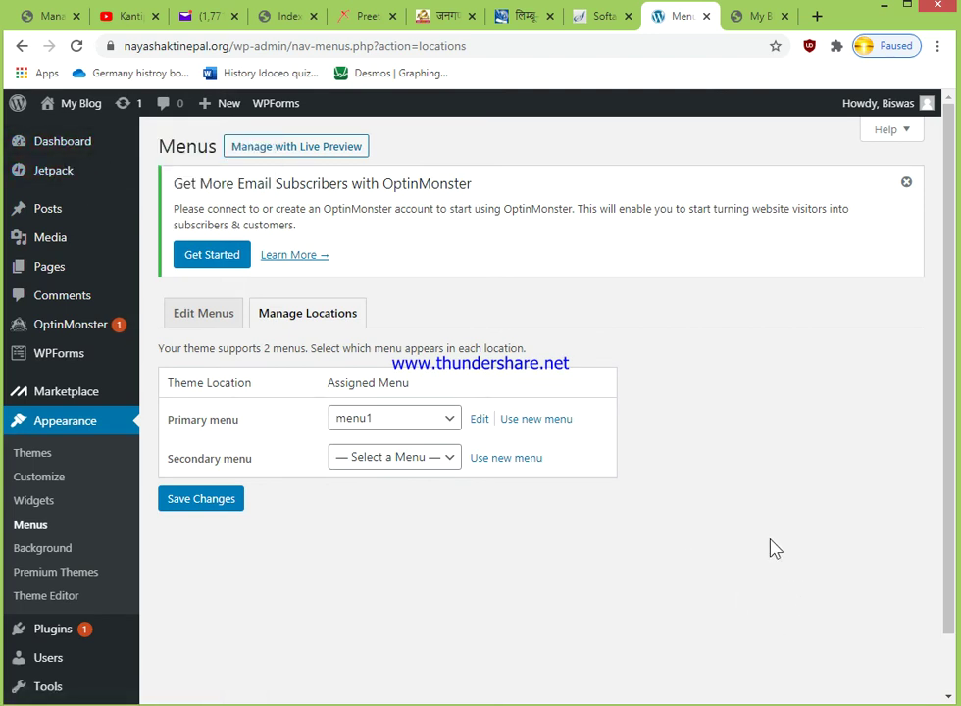
mouse_move(43, 208)
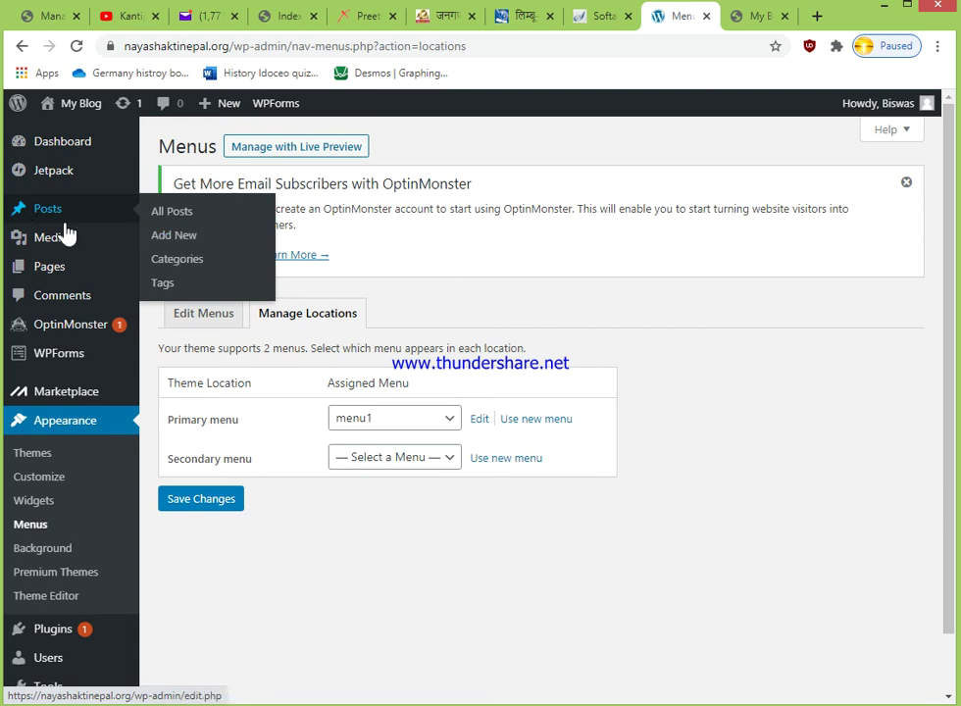
click(175, 238)
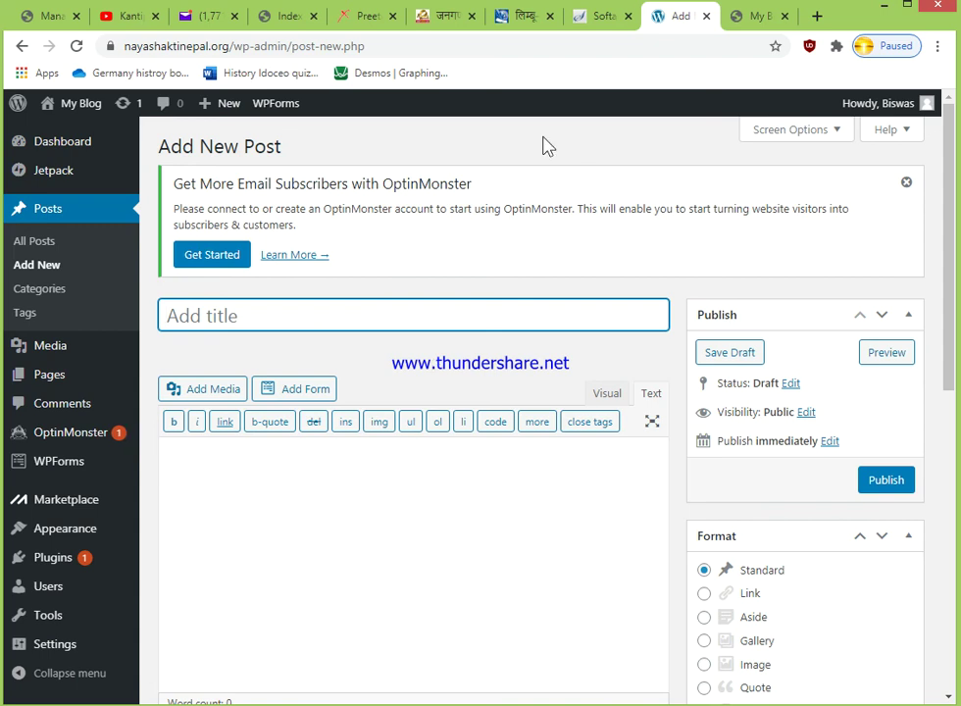
Copy the Nepali census article's headline from the news tab into the post title.
click(441, 19)
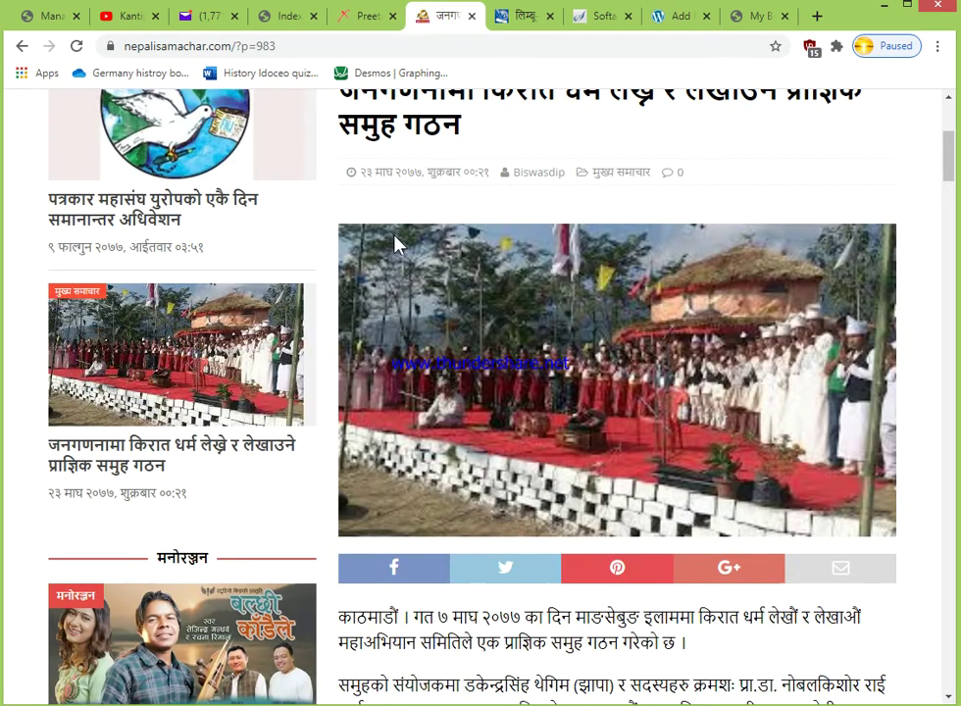
scroll(398, 228, up, 3)
drag(340, 345, 489, 378)
key(ctrl+c)
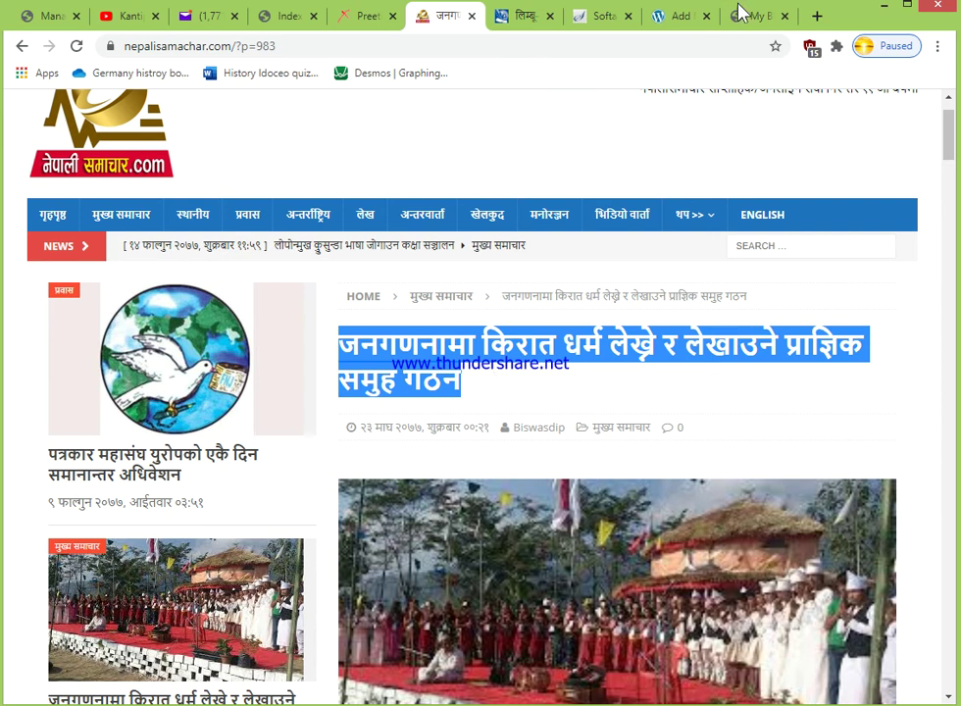
click(681, 16)
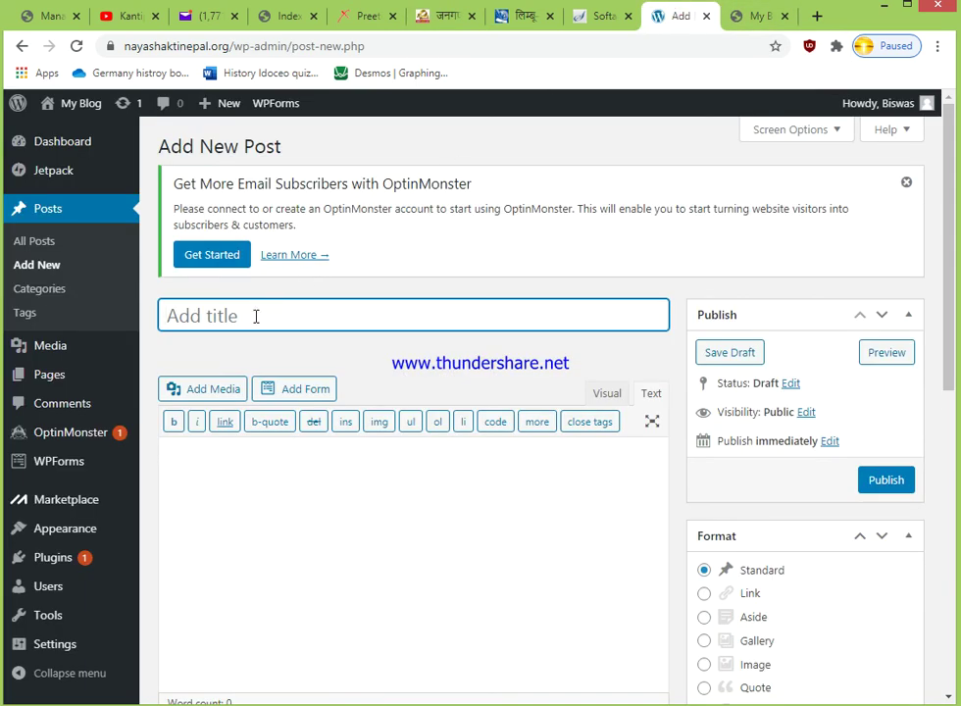
key(ctrl+v)
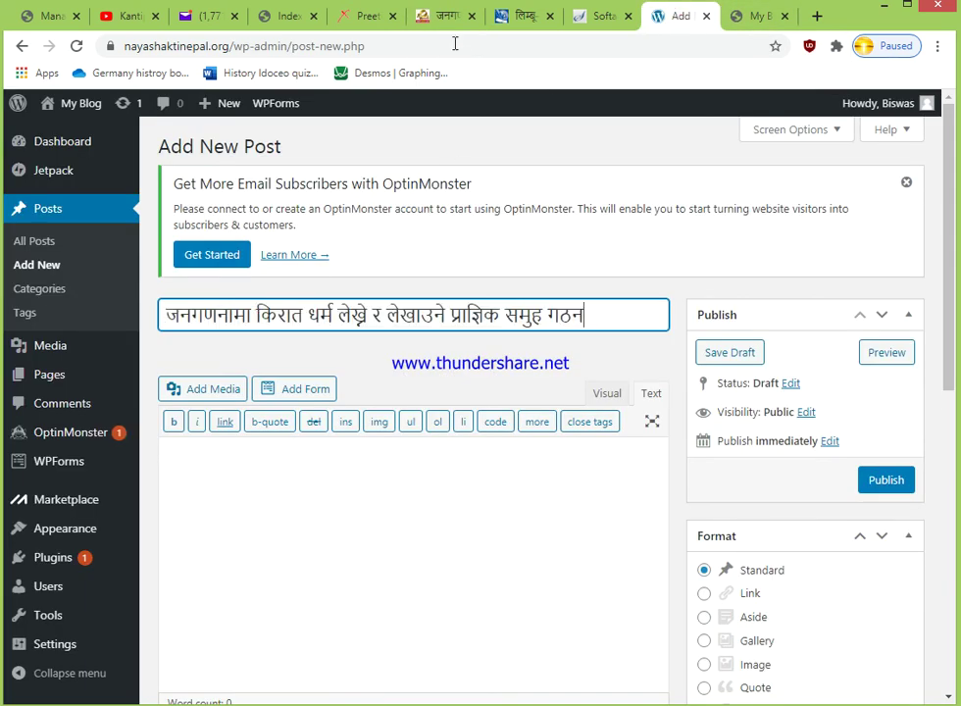
Copy the article's four-paragraph body text into the post body.
click(444, 16)
scroll(477, 508, down, 5)
scroll(481, 507, down, 3)
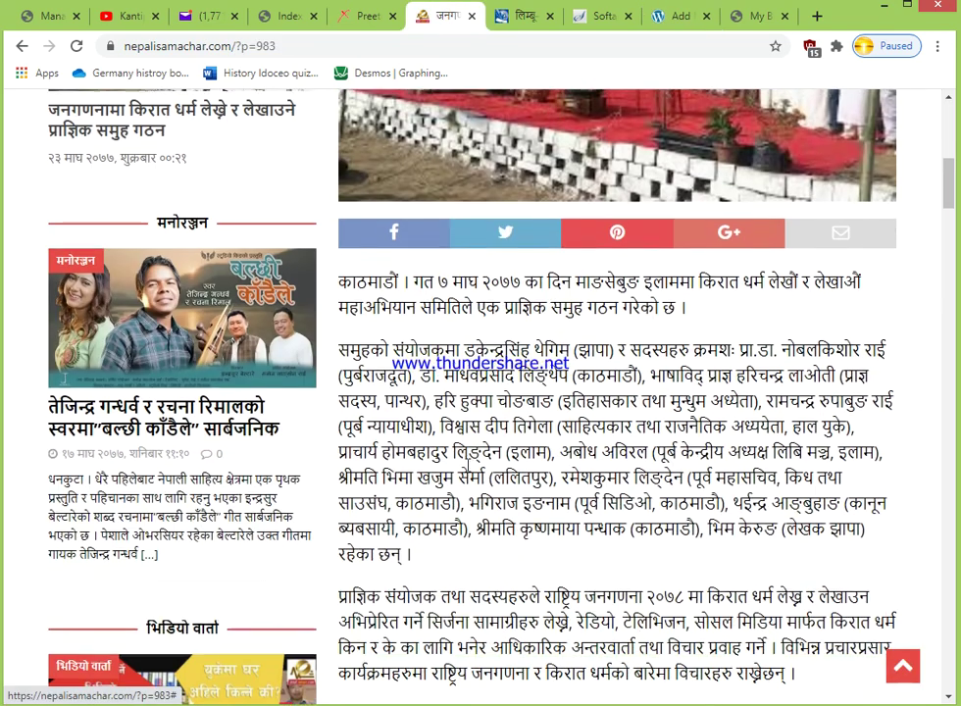
drag(339, 276, 765, 641)
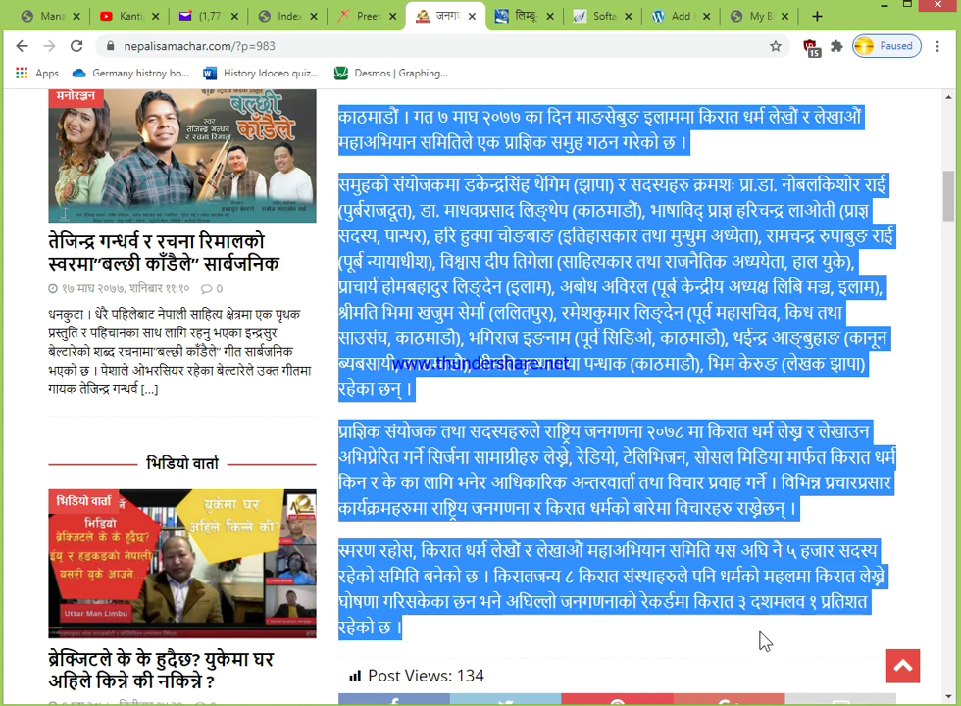
click(680, 15)
click(283, 474)
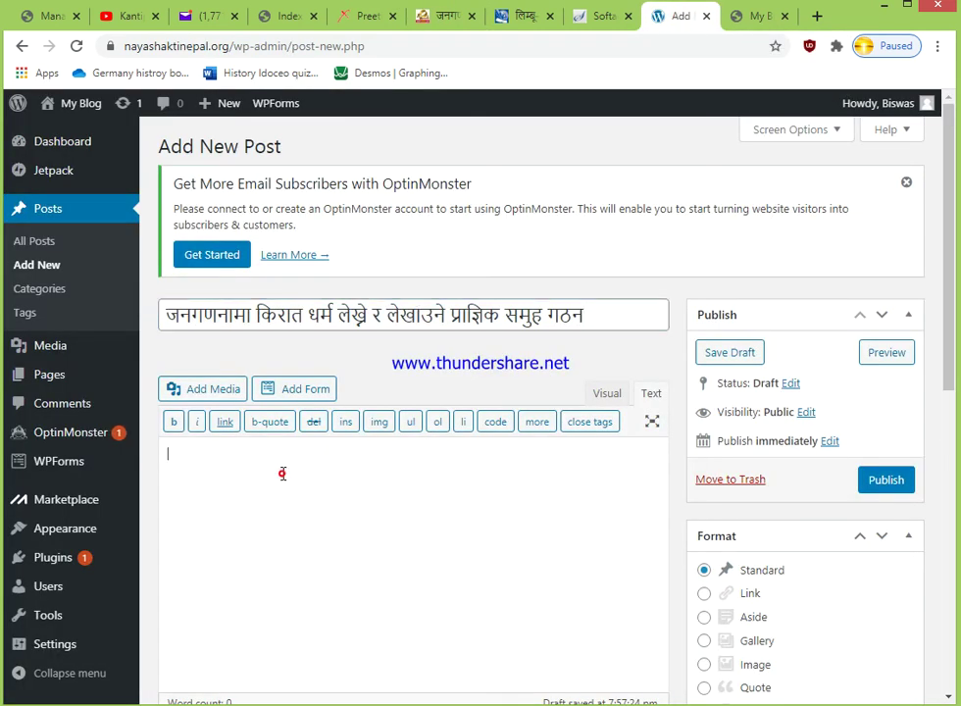
key(ctrl+v)
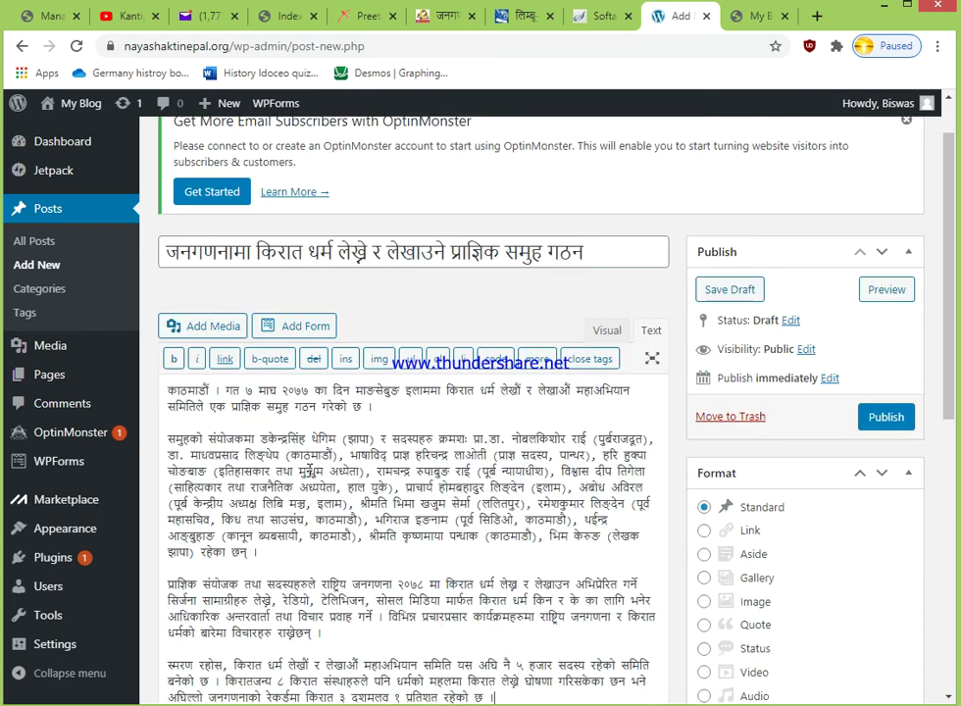
Tick the News category for the census post.
scroll(610, 517, down, 5)
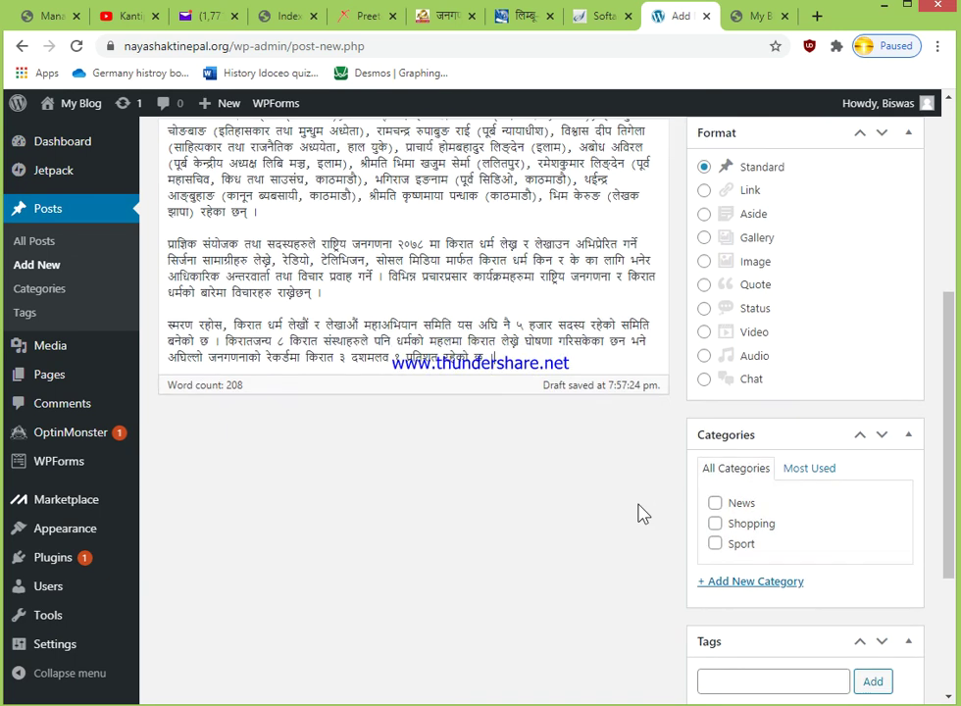
click(714, 505)
scroll(600, 543, down, 3)
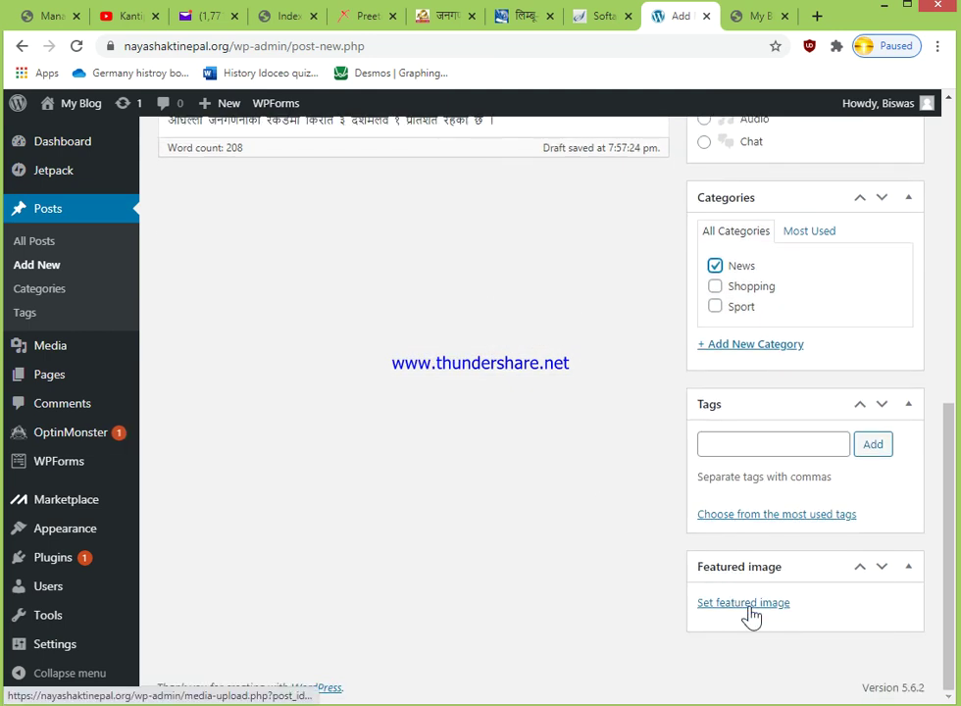
Start a featured image upload from the computer, then cancel the file chooser.
click(753, 604)
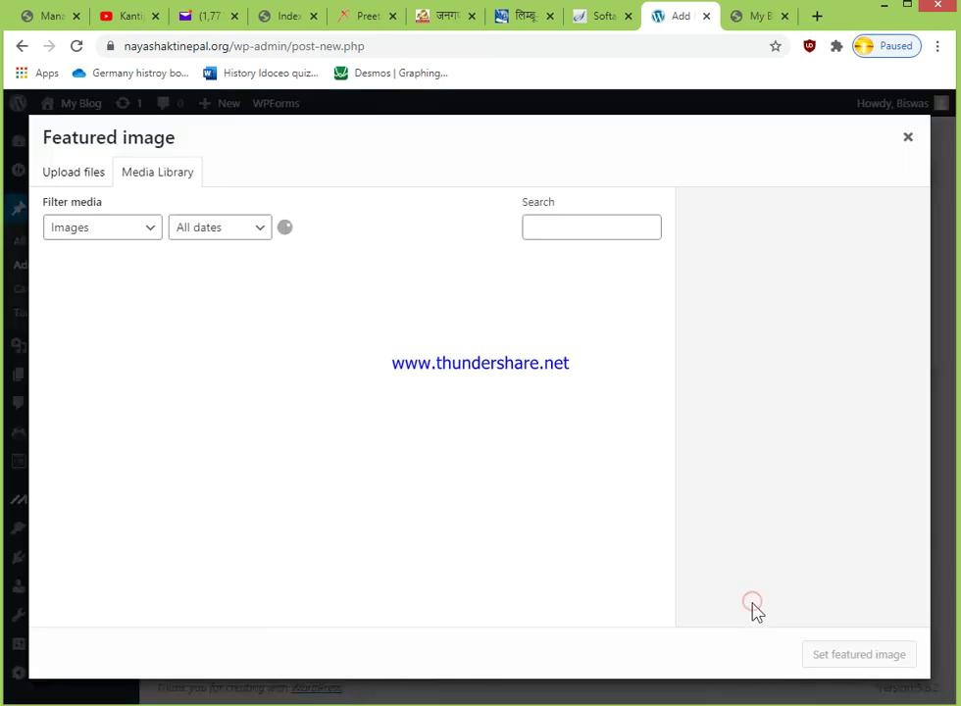
click(79, 172)
click(491, 412)
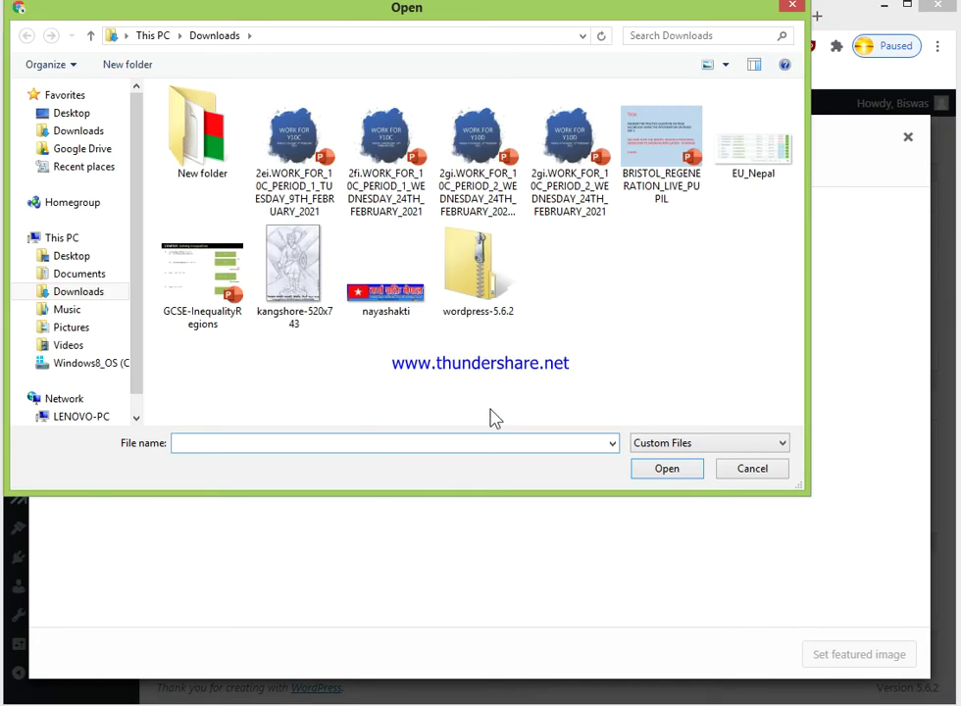
click(794, 10)
Save the news article's lead photo as Kirat.jpeg in Downloads.
click(451, 15)
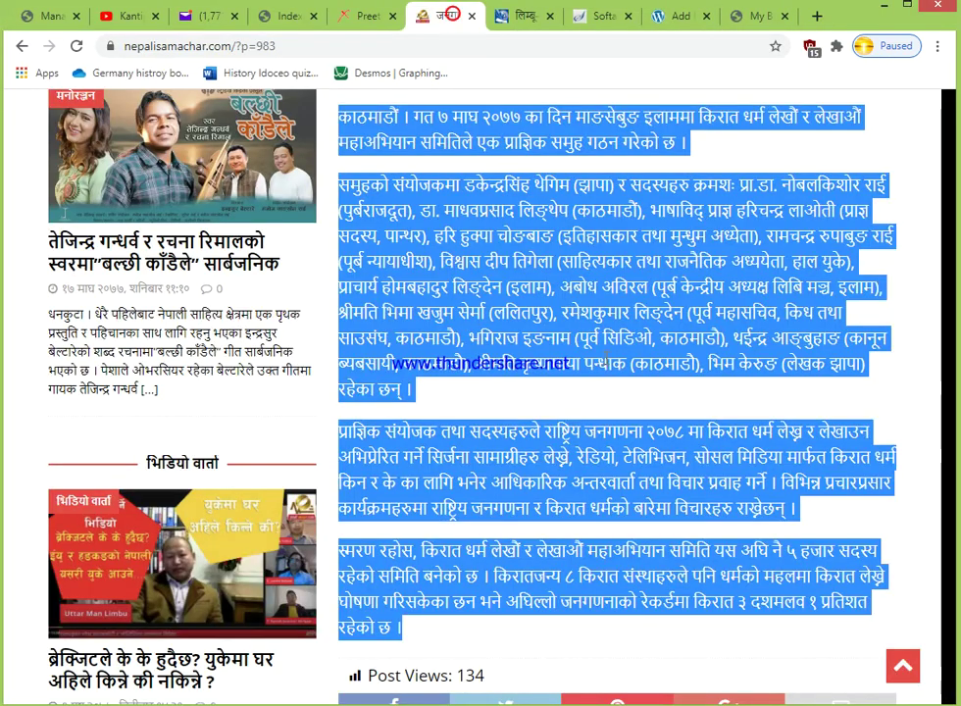
scroll(608, 402, up, 10)
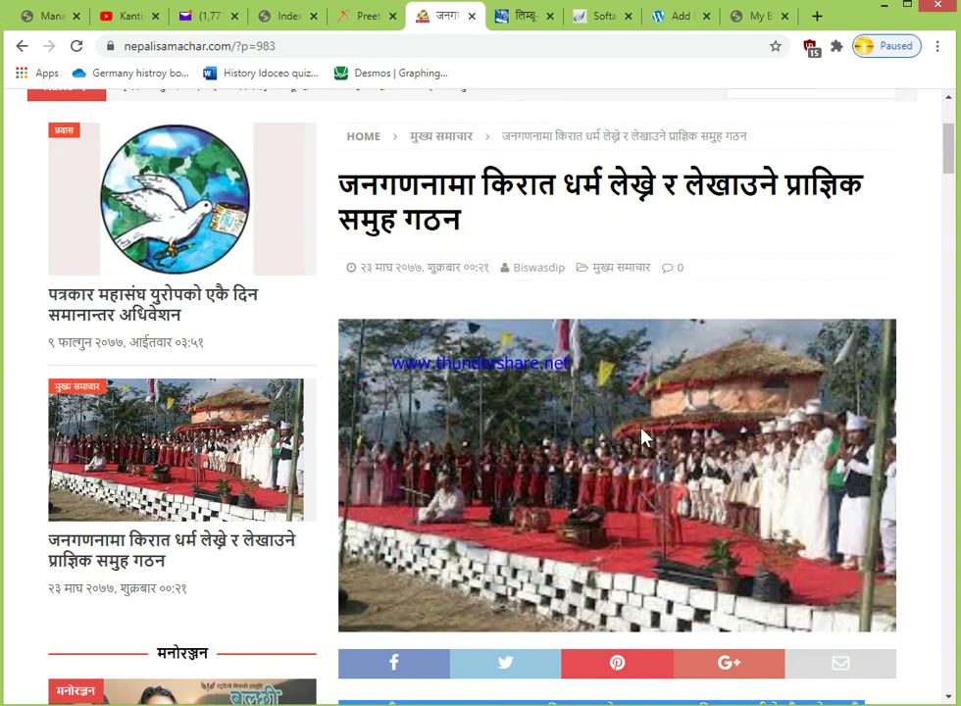
right_click(609, 453)
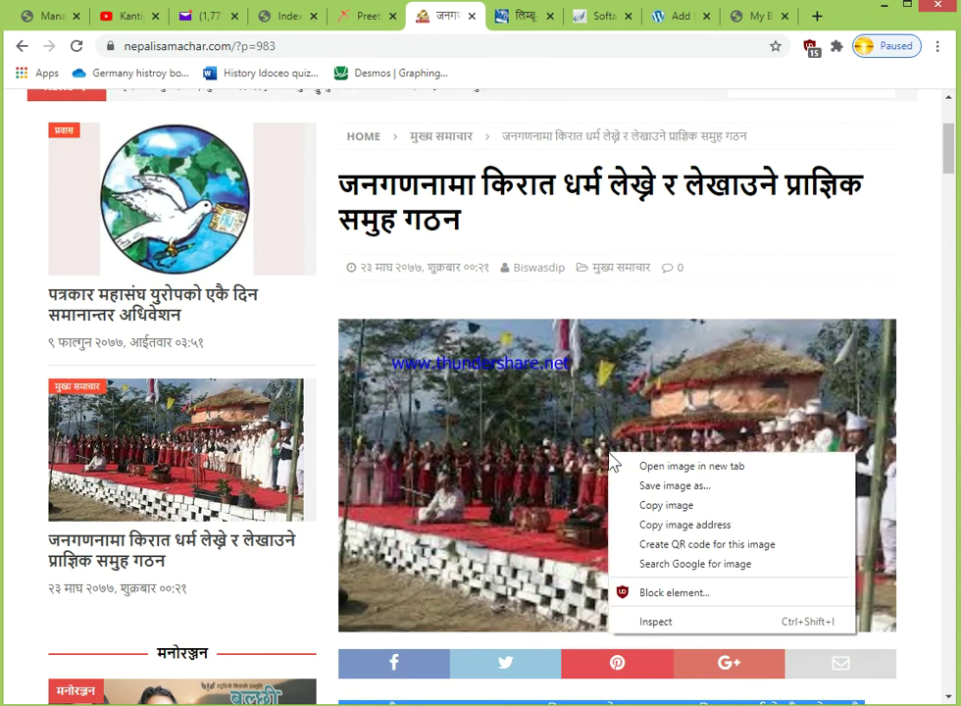
click(686, 485)
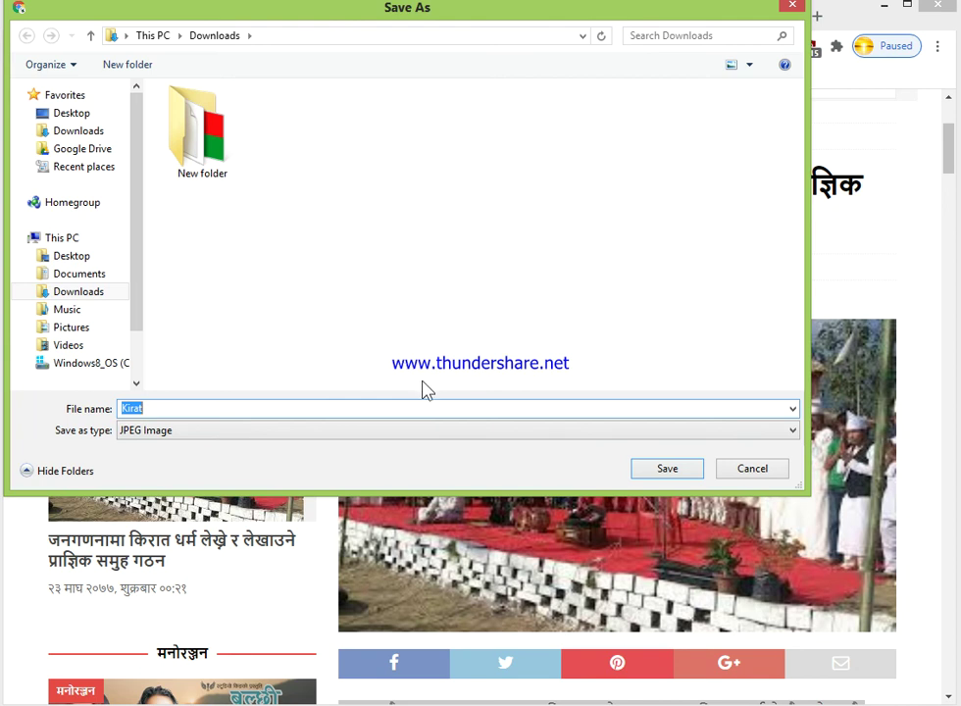
click(681, 472)
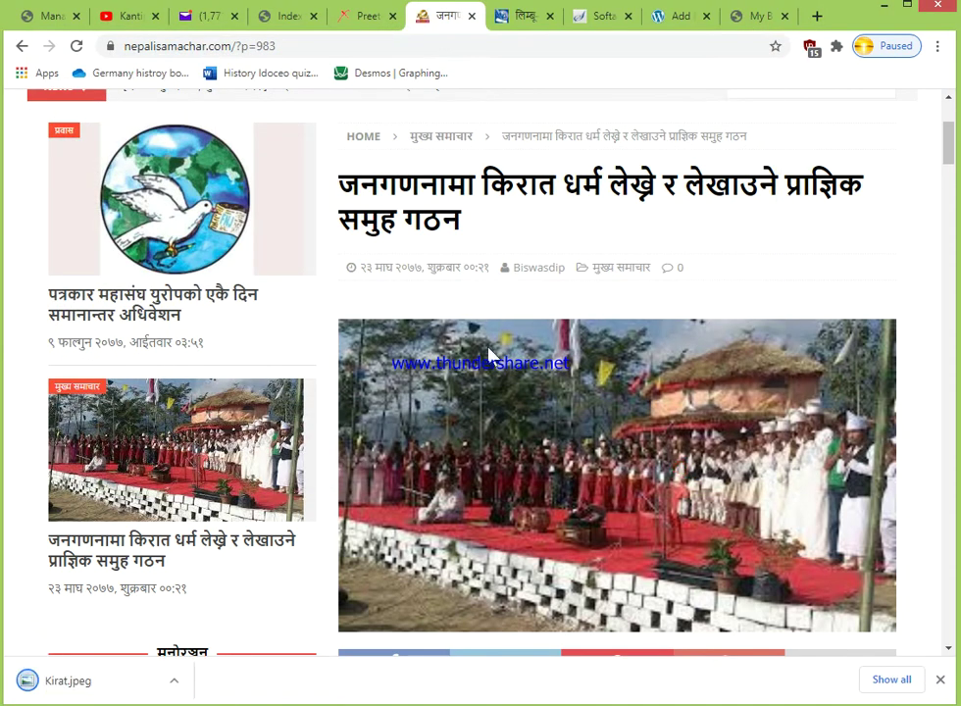
Upload Kirat.jpeg and set it as the post's featured image.
click(667, 19)
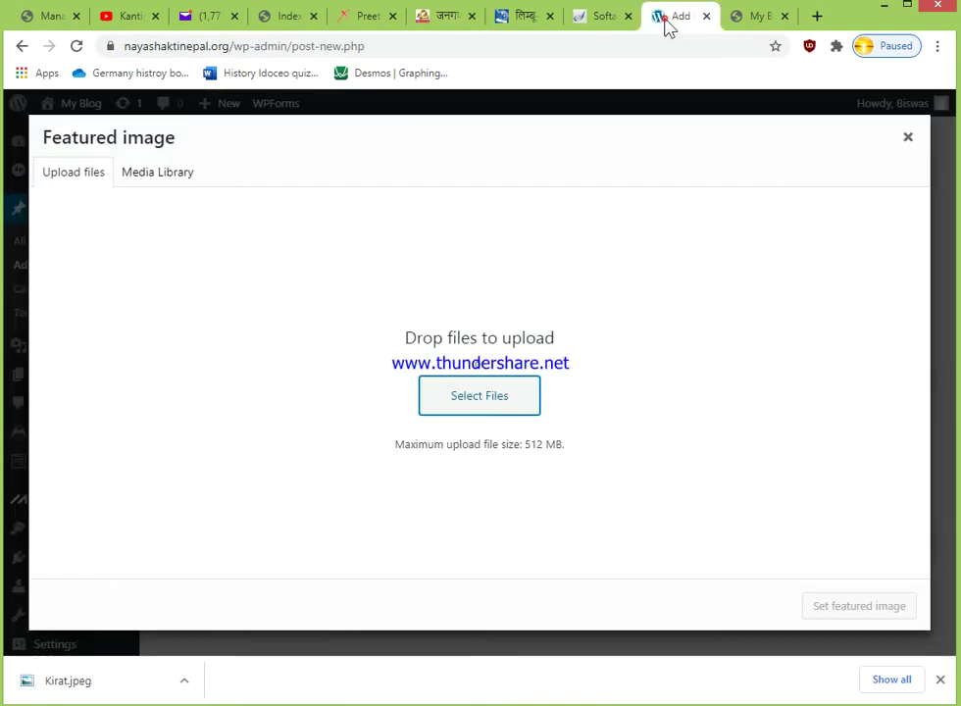
click(481, 392)
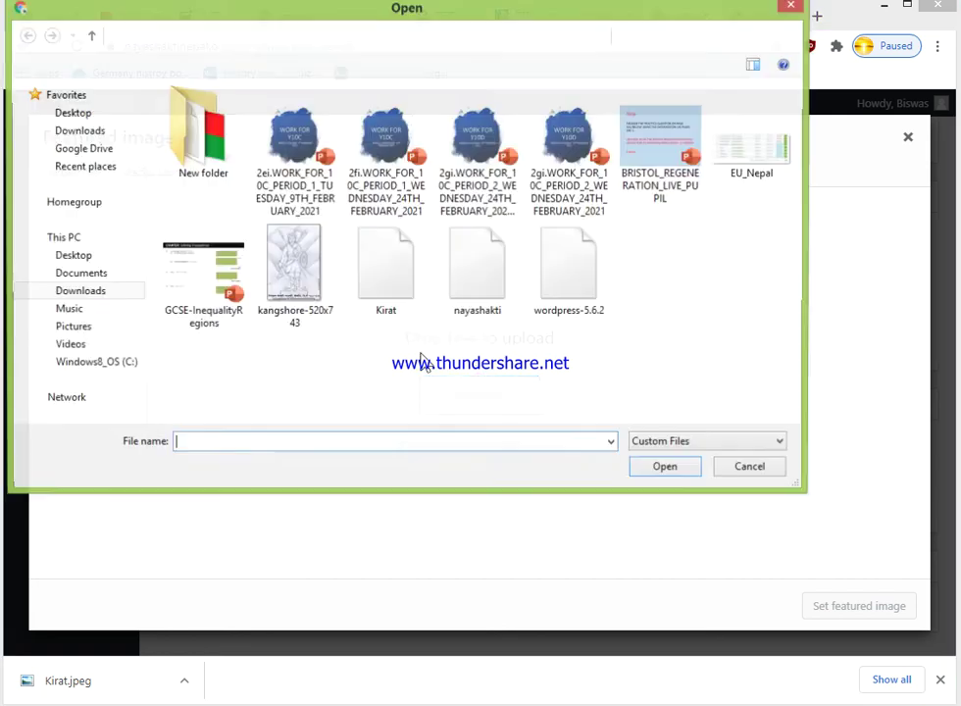
click(385, 279)
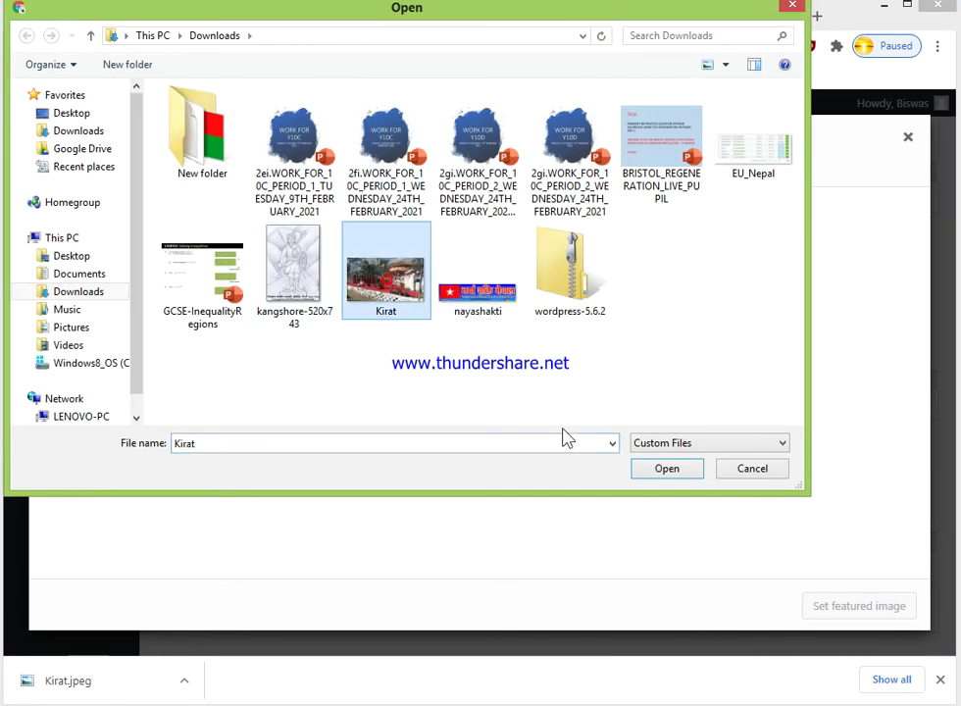
click(667, 469)
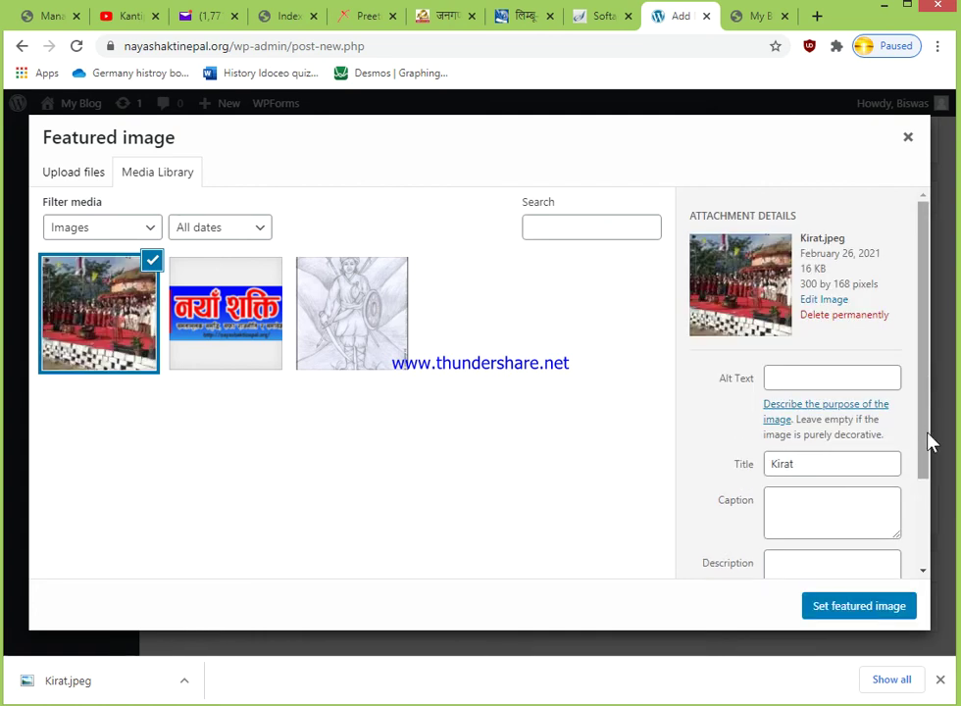
drag(932, 438, 938, 573)
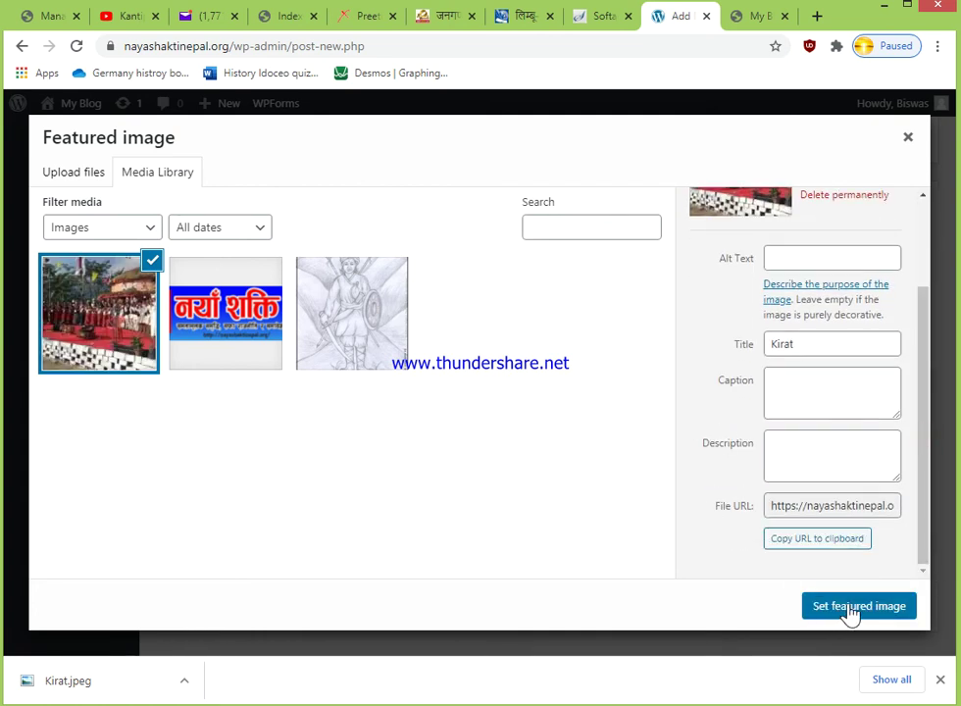
click(852, 608)
Publish the census news post.
scroll(824, 588, down, 2)
scroll(893, 558, up, 5)
scroll(895, 549, up, 4)
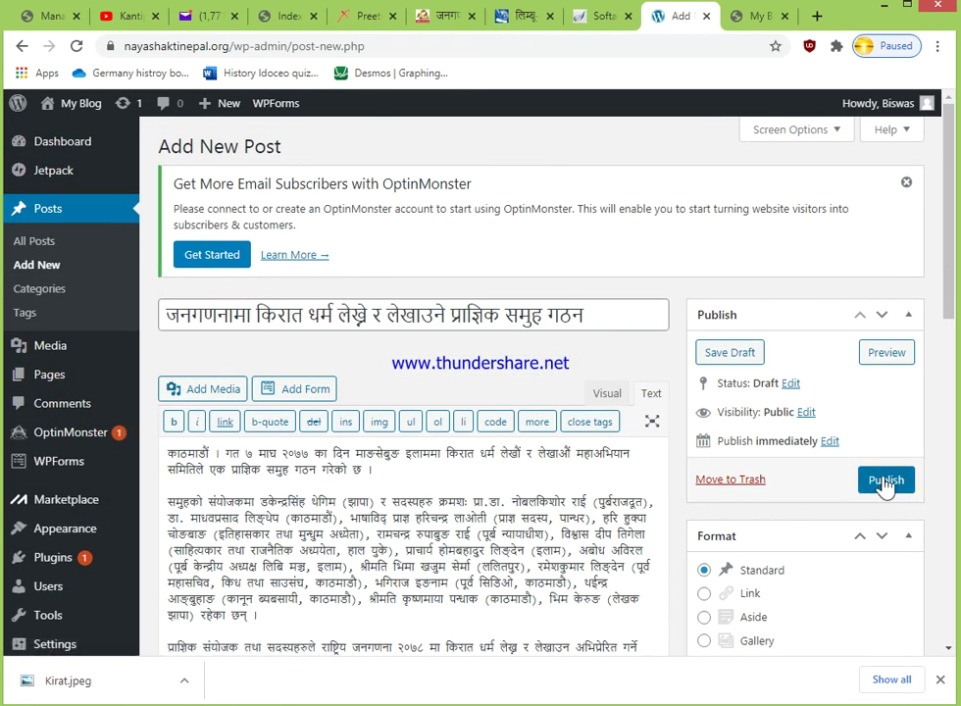
click(886, 481)
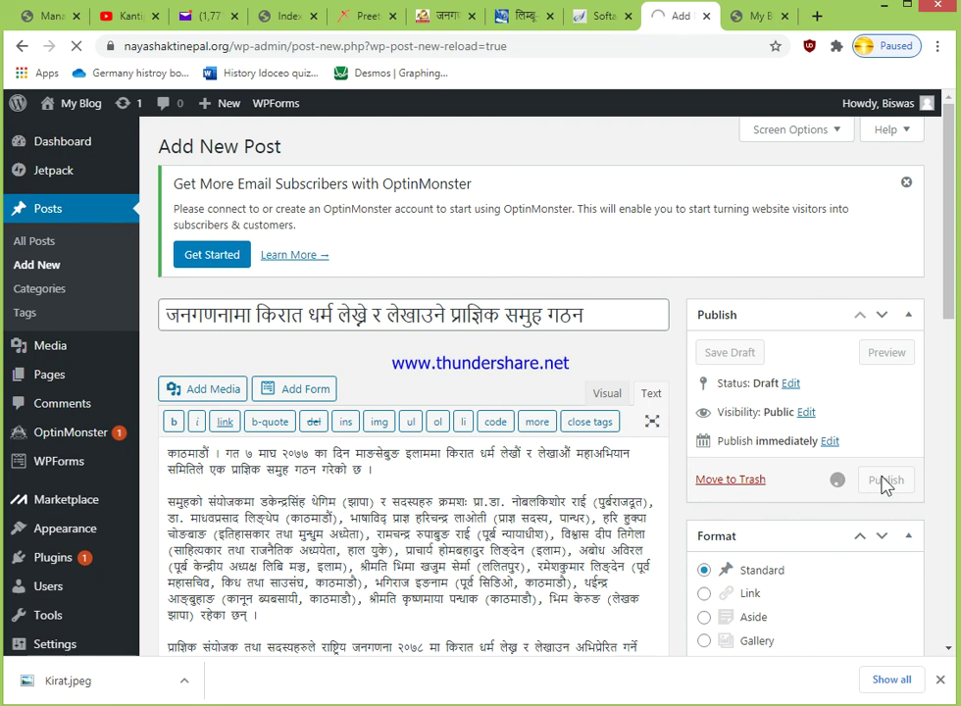